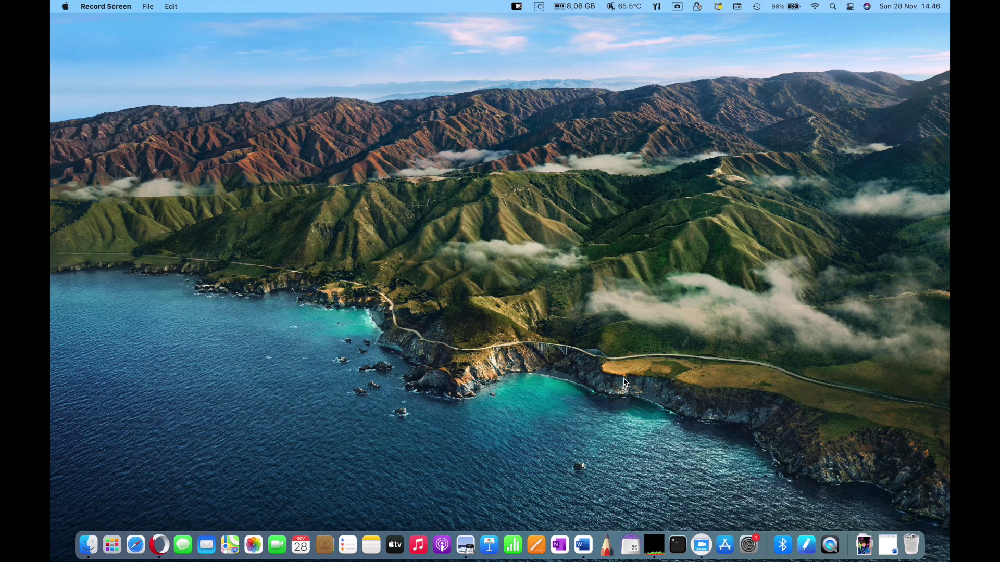
# Open the Sample Document PDF from the Downloads folder and arrange its window on one half of the screen
pyautogui.click(863, 545)
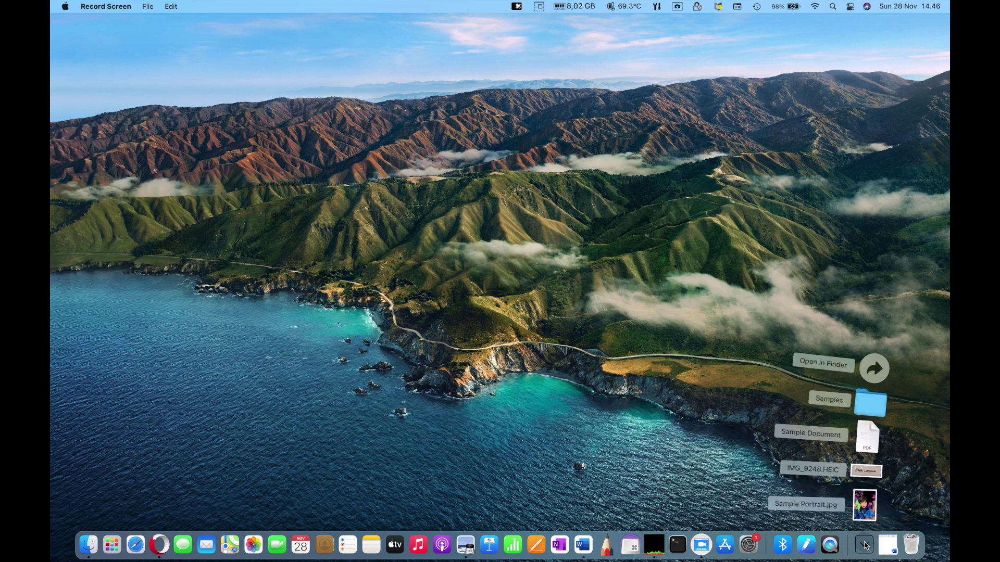
pyautogui.click(876, 370)
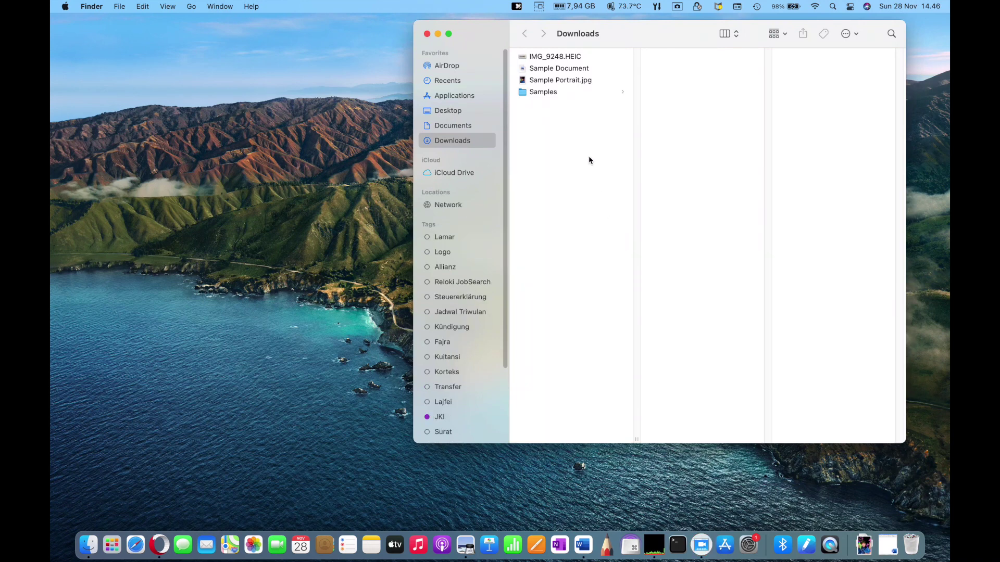
pyautogui.click(556, 68)
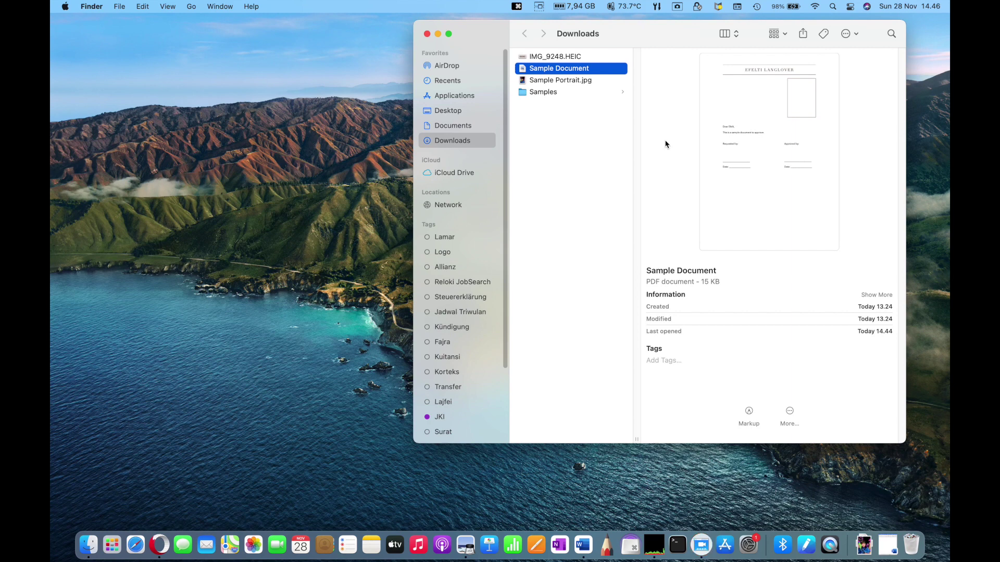
pyautogui.doubleClick(597, 69)
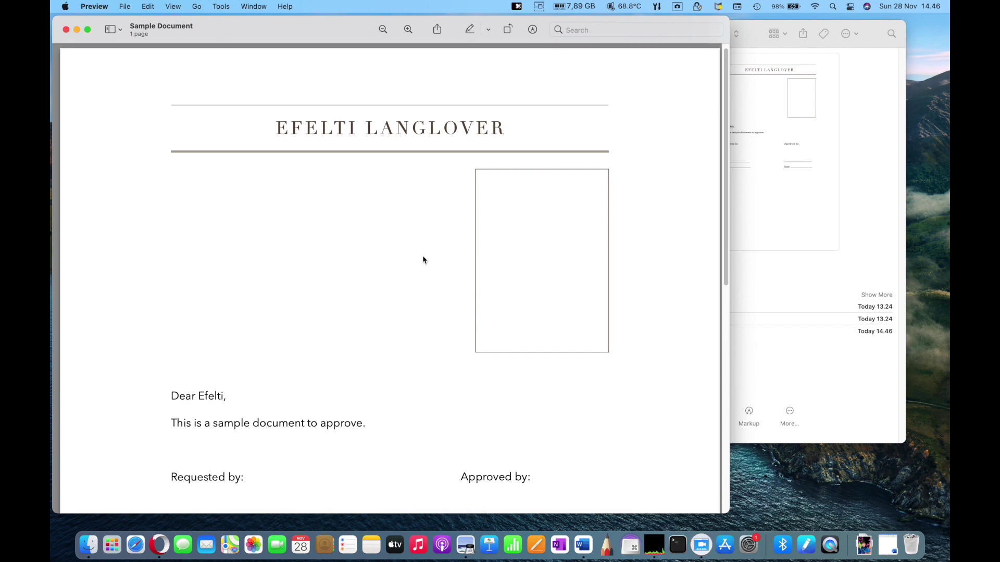
pyautogui.scroll(-5, 422, 259)
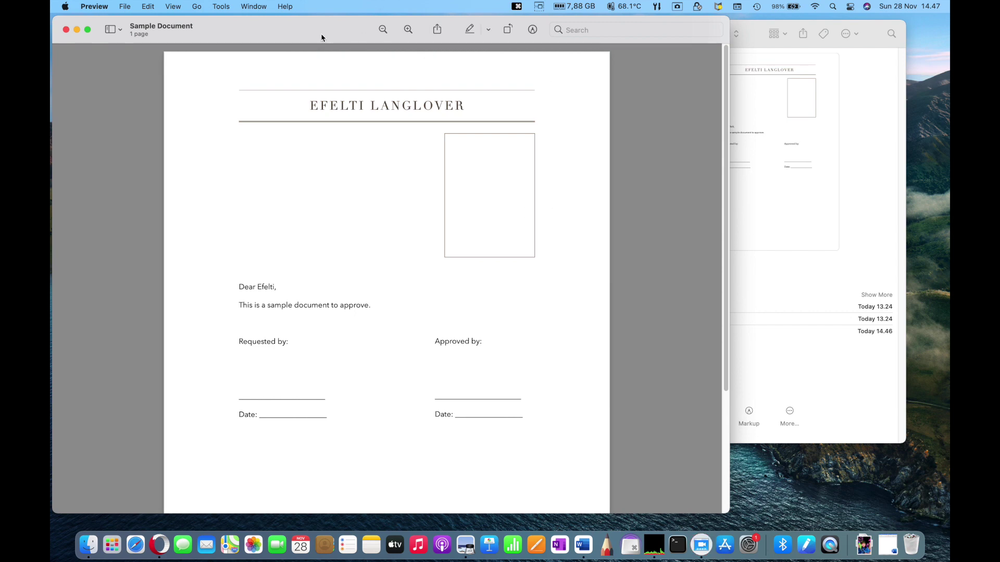
pyautogui.moveTo(321, 37); pyautogui.dragTo(52, 157)
# Open Sample Portrait.jpg from the Downloads folder and place its window beside Sample Document
pyautogui.click(545, 112)
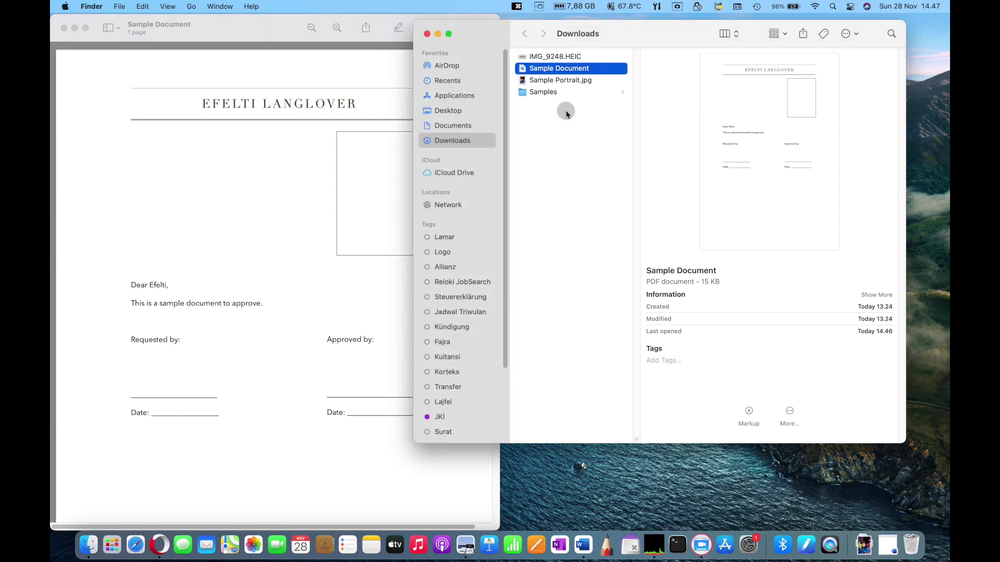
pyautogui.click(562, 80)
pyautogui.doubleClick(563, 82)
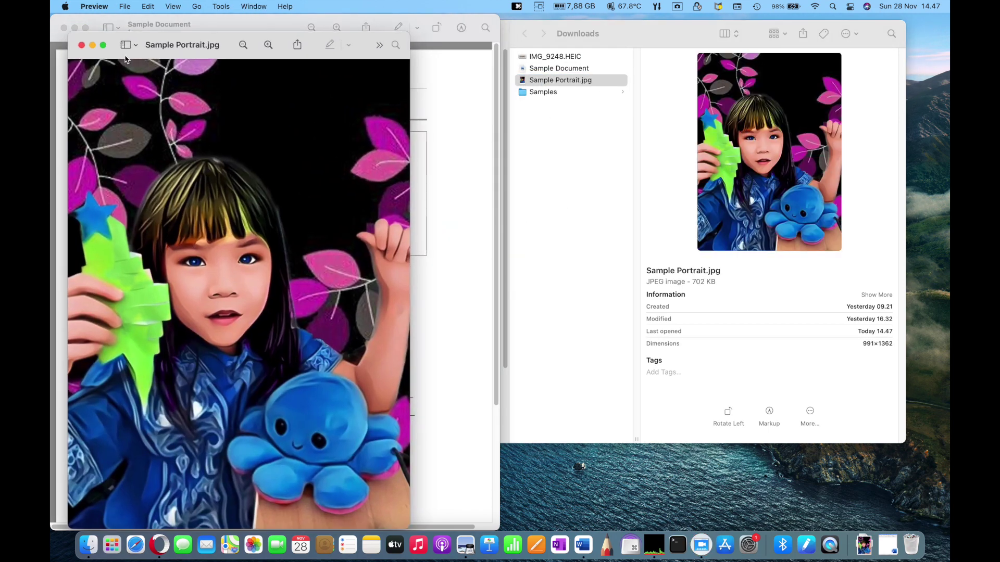
pyautogui.moveTo(110, 62); pyautogui.dragTo(948, 359)
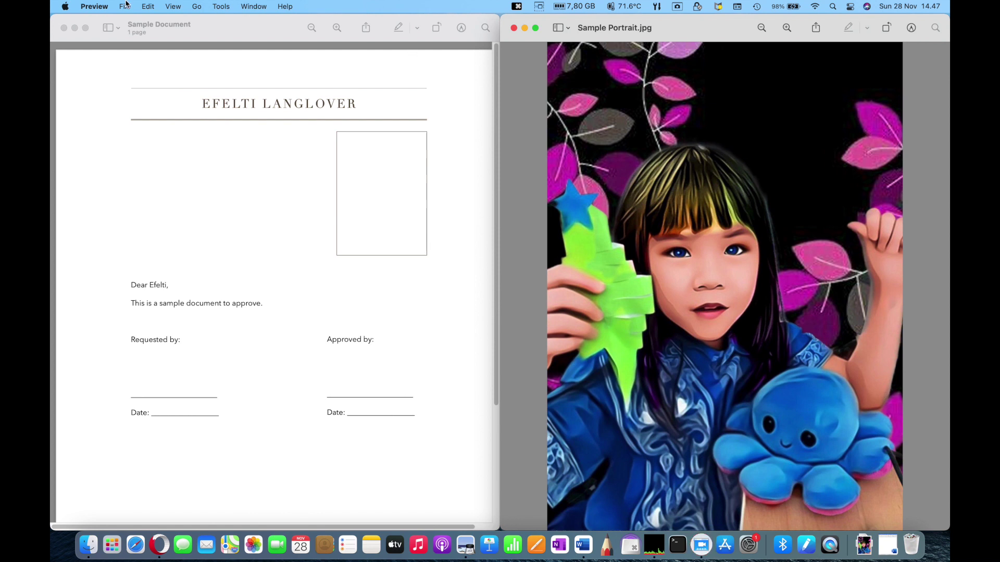
# Try to copy a rectangular area of about 699 by 795 pixels from the portrait and paste it into Sample Document
pyautogui.press('super+a')
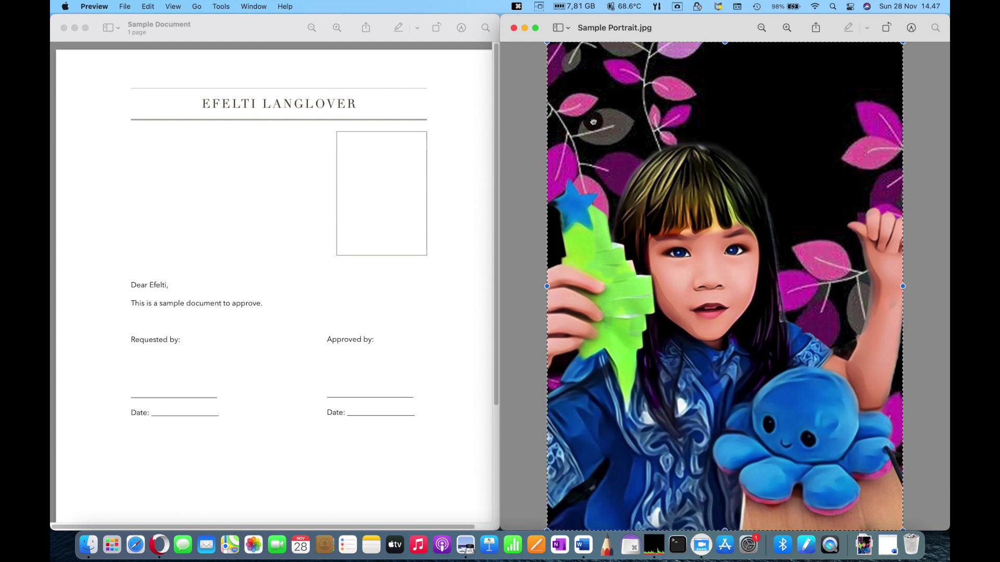
pyautogui.moveTo(587, 121); pyautogui.dragTo(837, 406)
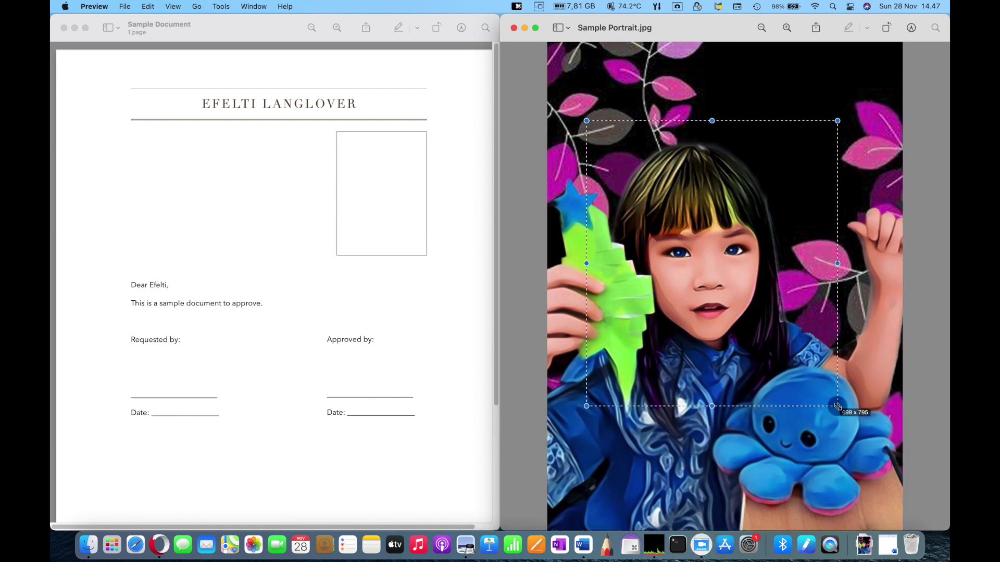
pyautogui.click(125, 6)
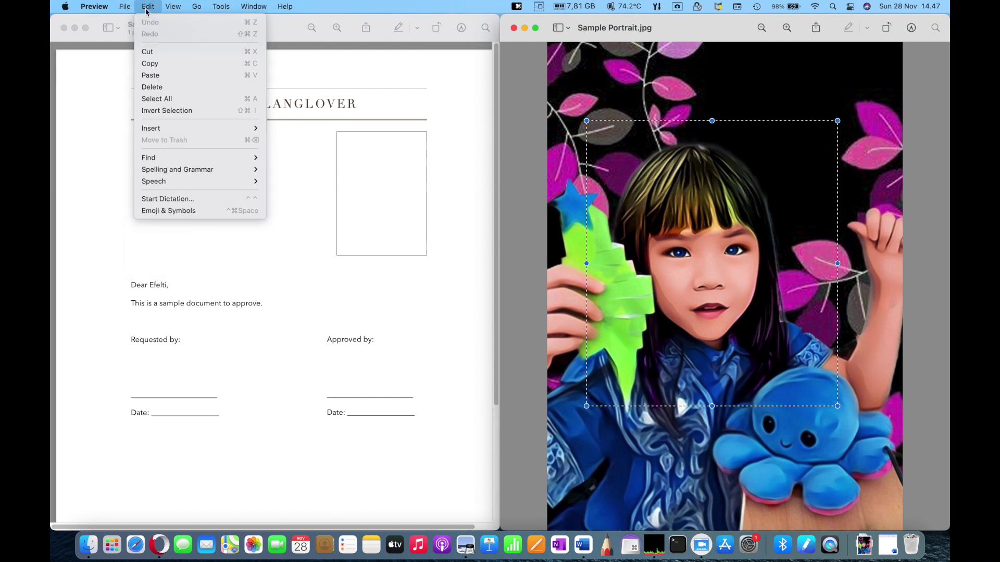
pyautogui.click(151, 63)
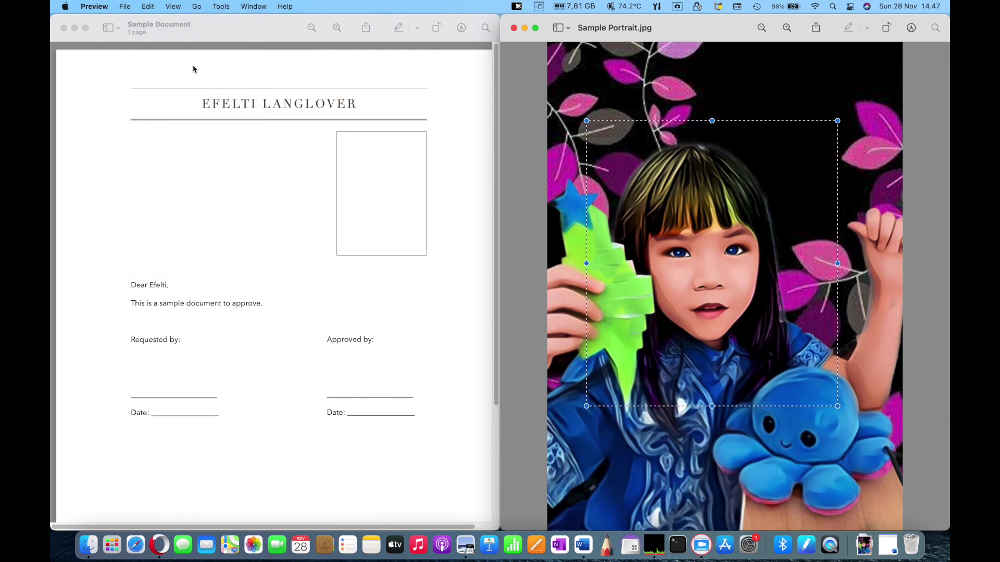
pyautogui.click(193, 159)
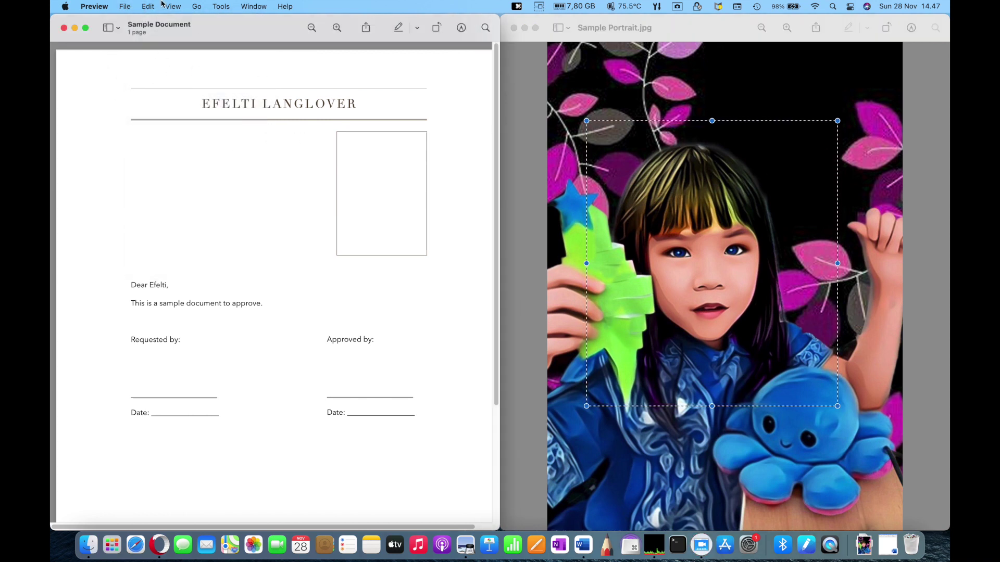
pyautogui.click(135, 7)
pyautogui.moveTo(148, 7)
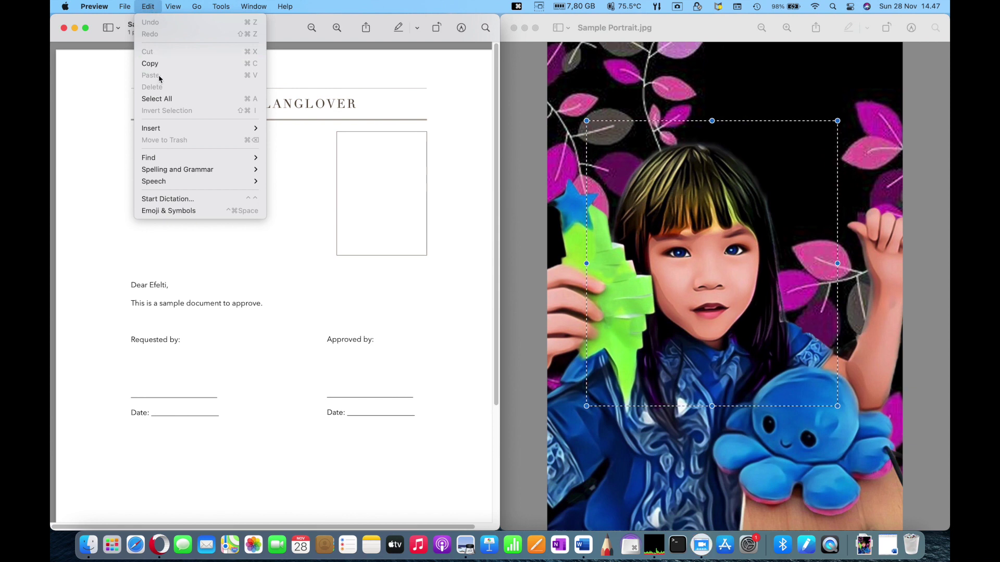
pyautogui.click(375, 93)
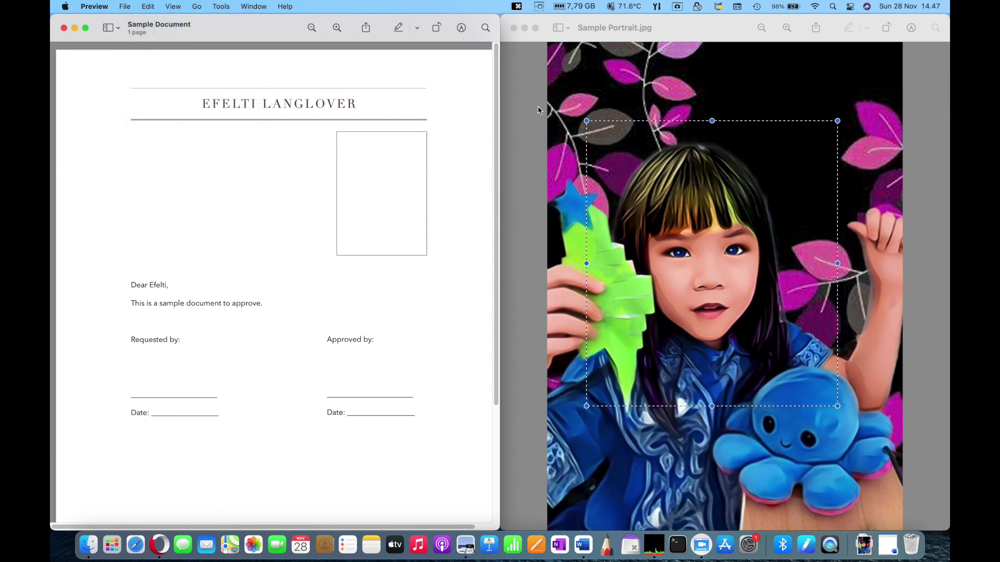
# Try to delete the selected area of the portrait and cancel the conversion to PNG
pyautogui.click(589, 154)
pyautogui.press('BackSpace')
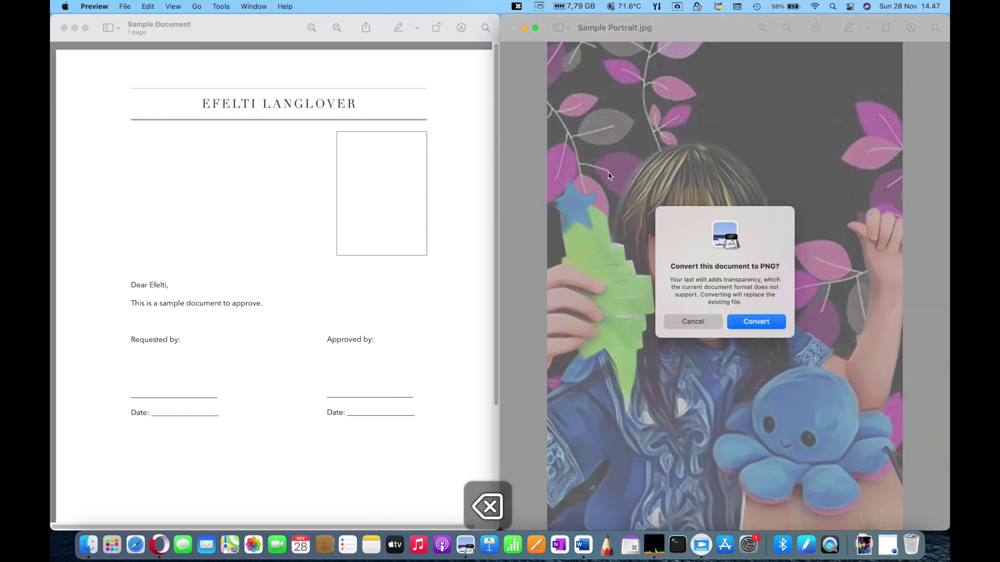
pyautogui.click(693, 321)
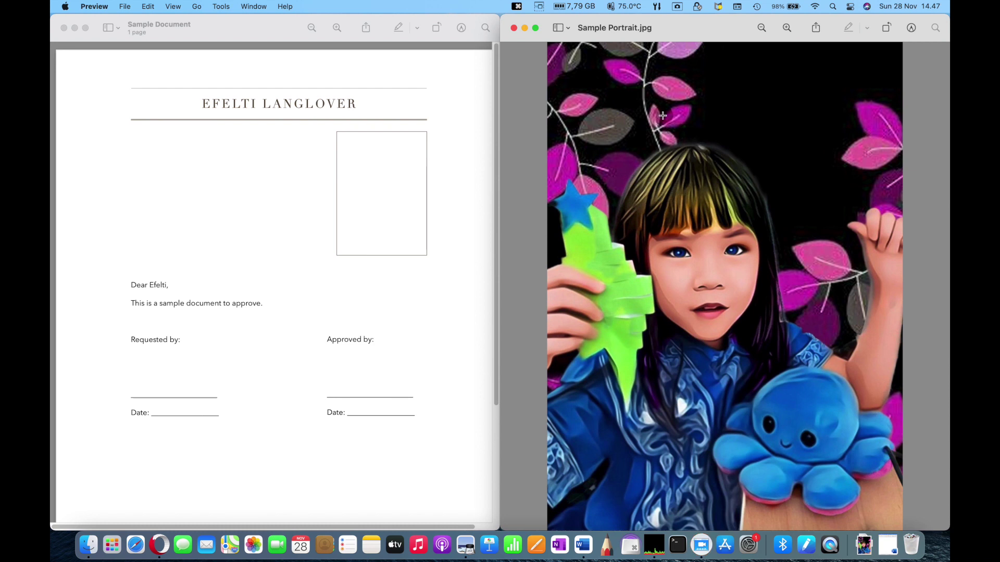
# Paste a copy of the whole portrait over itself and offset the copy slightly down and to the right
pyautogui.press('super+a')
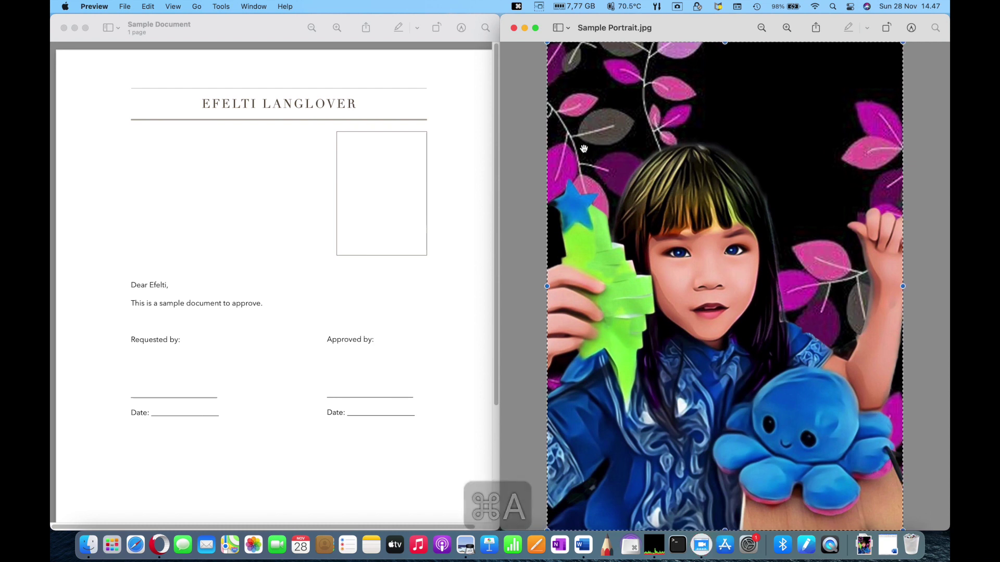
pyautogui.click(149, 7)
pyautogui.click(151, 61)
pyautogui.click(149, 7)
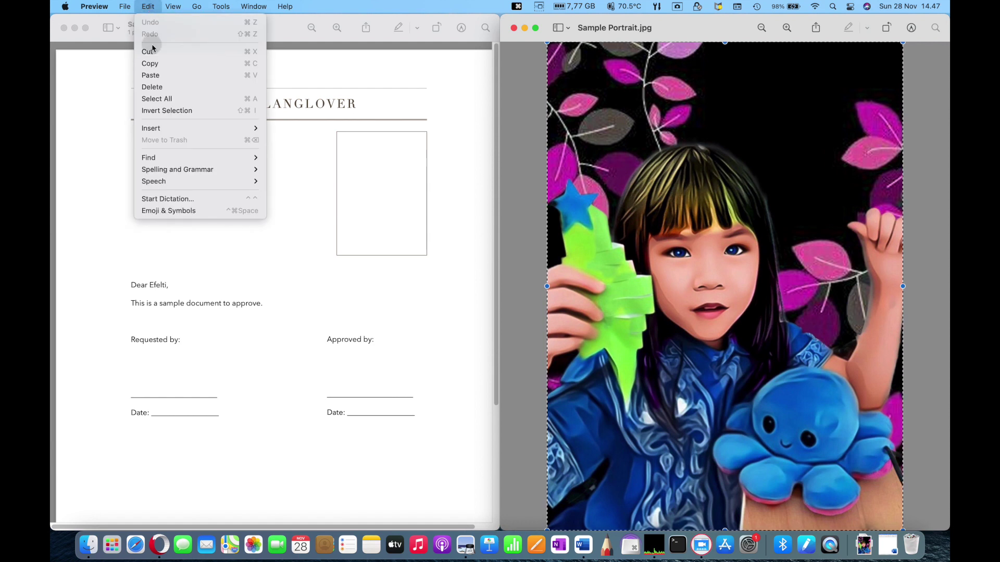
pyautogui.click(152, 73)
pyautogui.moveTo(626, 99); pyautogui.dragTo(682, 131)
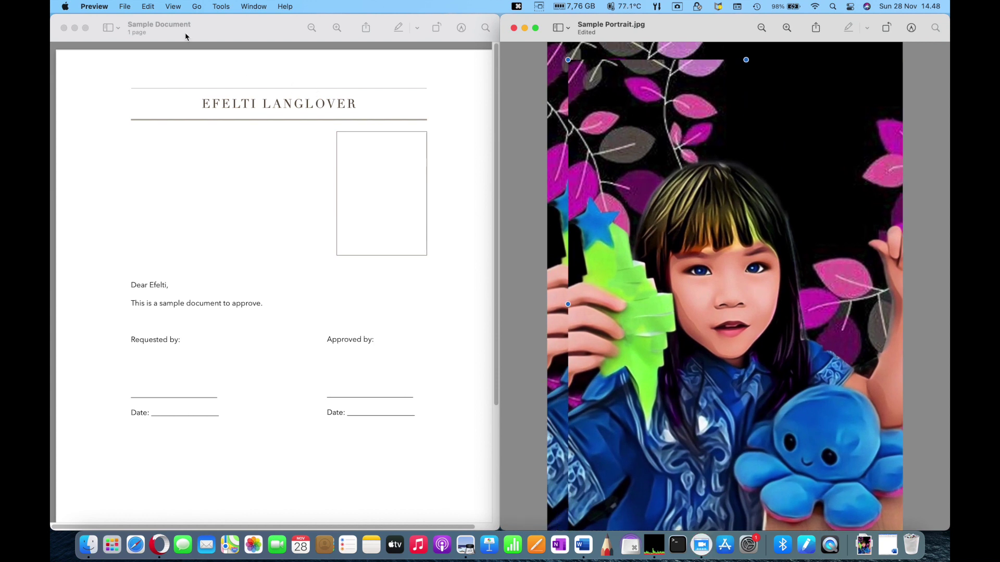
# Copy the overlaid portrait object and paste it into Sample Document
pyautogui.click(148, 6)
pyautogui.click(156, 63)
pyautogui.click(252, 146)
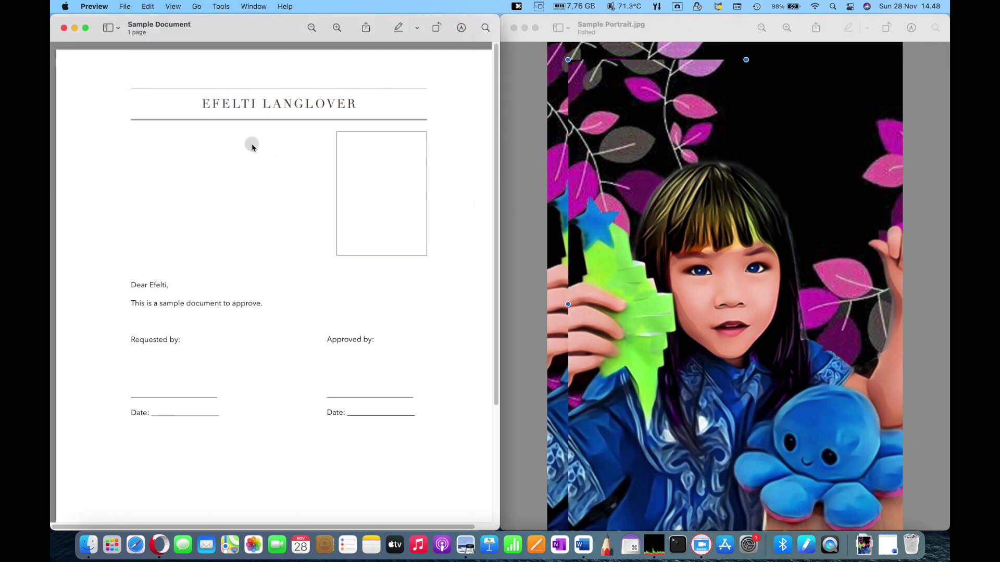
pyautogui.click(148, 7)
pyautogui.click(148, 75)
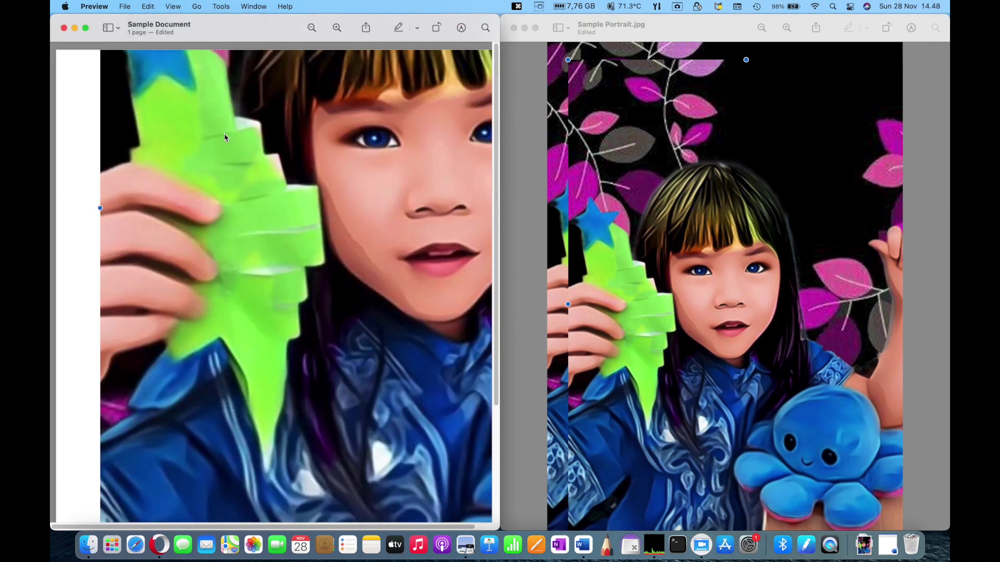
# Scale down and move the pasted portrait to fill the empty photo frame below the letterhead in Sample Document
pyautogui.scroll(-3, 222, 159)
pyautogui.moveTo(223, 158); pyautogui.dragTo(200, 436)
pyautogui.moveTo(163, 101); pyautogui.dragTo(306, 322)
pyautogui.moveTo(334, 356); pyautogui.dragTo(215, 204)
pyautogui.moveTo(187, 170); pyautogui.dragTo(272, 290)
pyautogui.moveTo(305, 326); pyautogui.dragTo(347, 157)
pyautogui.moveTo(370, 193); pyautogui.dragTo(381, 210)
pyautogui.click(268, 217)
pyautogui.scroll(3, 255, 214)
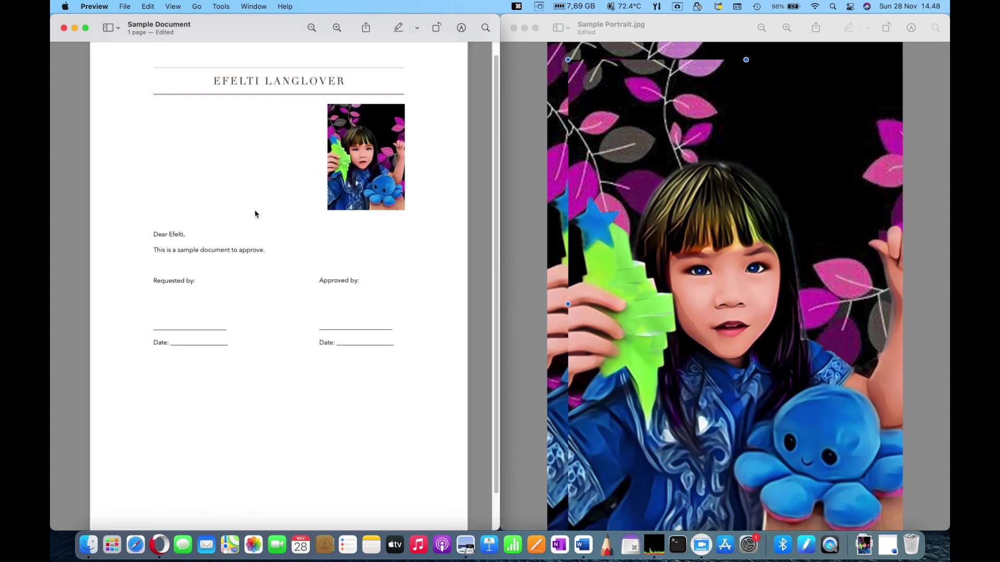
pyautogui.scroll(3, 255, 213)
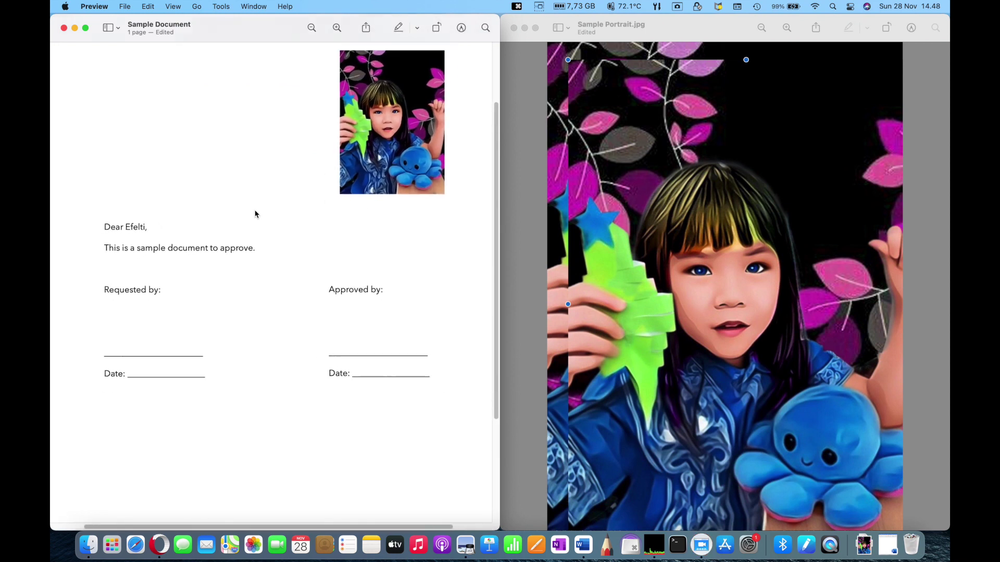
pyautogui.scroll(4, 306, 192)
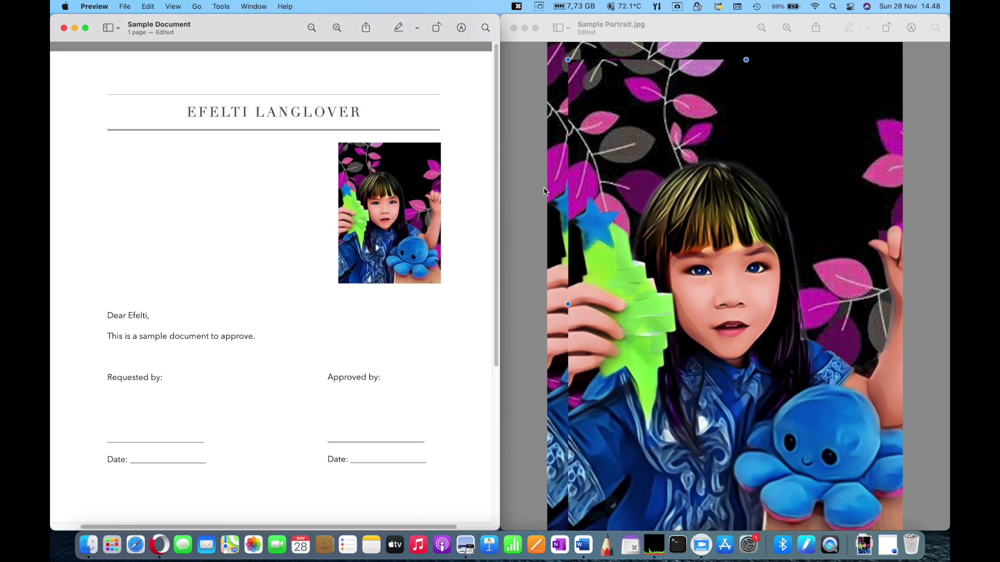
# Close the Sample Portrait.jpg window and return to Sample Document
pyautogui.click(622, 132)
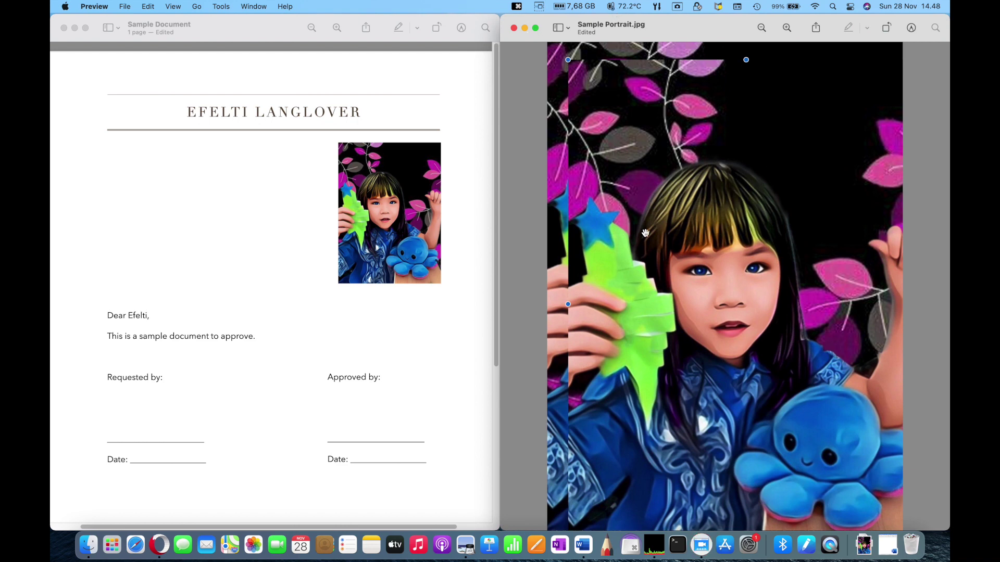
pyautogui.click(514, 27)
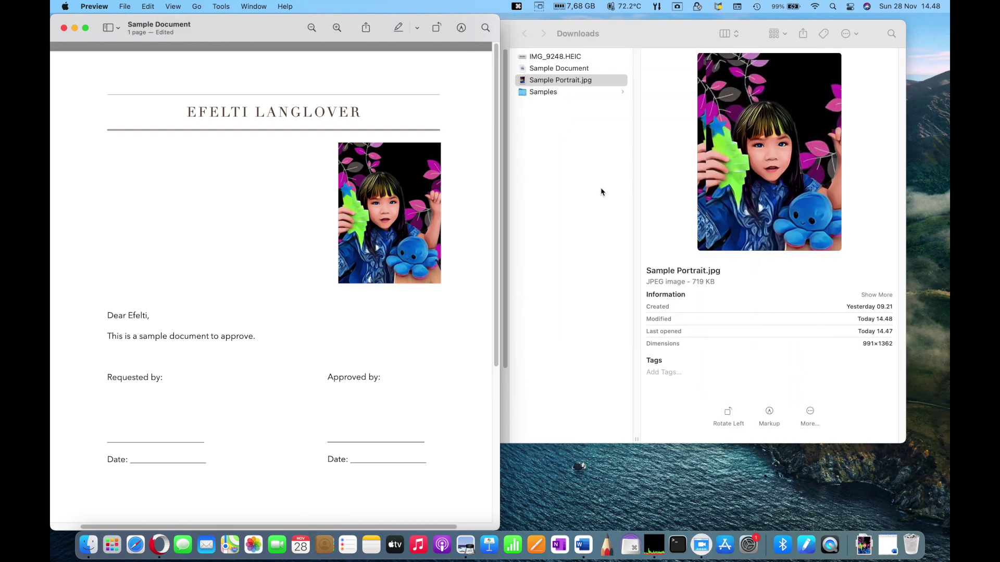
pyautogui.click(534, 130)
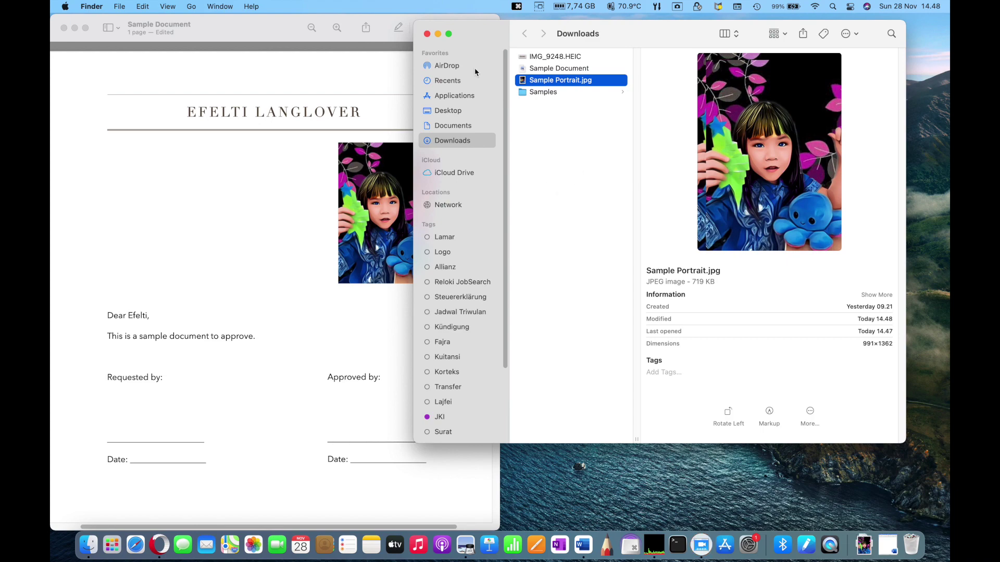
pyautogui.click(297, 229)
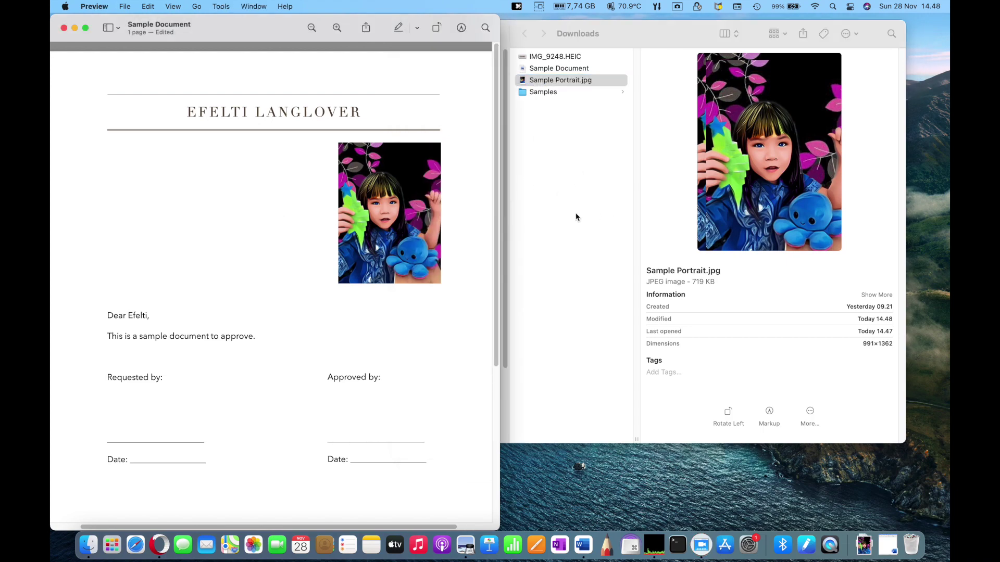
# Switch to the browser's YouTube channel page, capture its main content area to the clipboard, and switch back to Preview
pyautogui.hotkey('ctrl', 'Right')
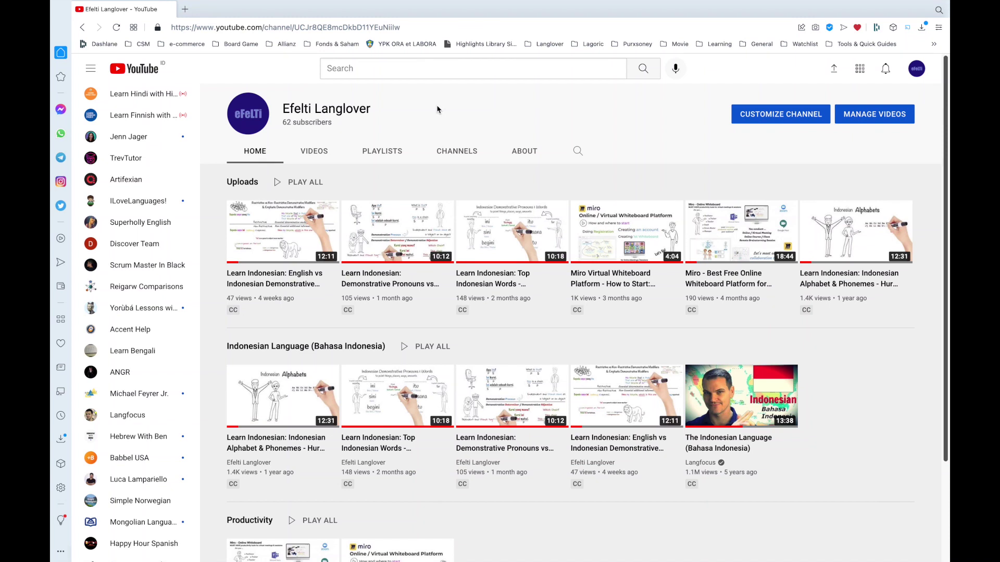
pyautogui.press('ctrl+shift+super+4')
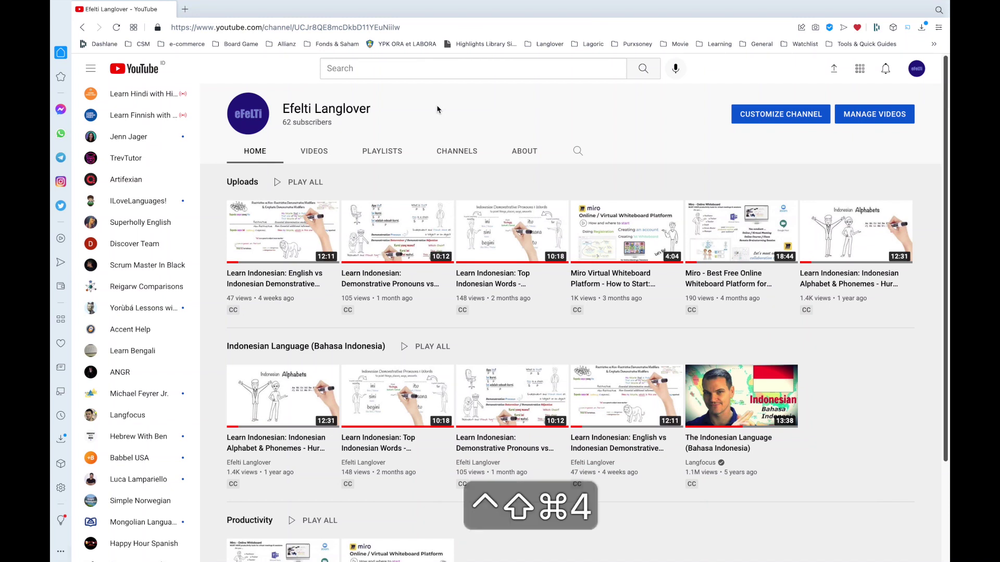
pyautogui.moveTo(211, 89); pyautogui.dragTo(934, 494)
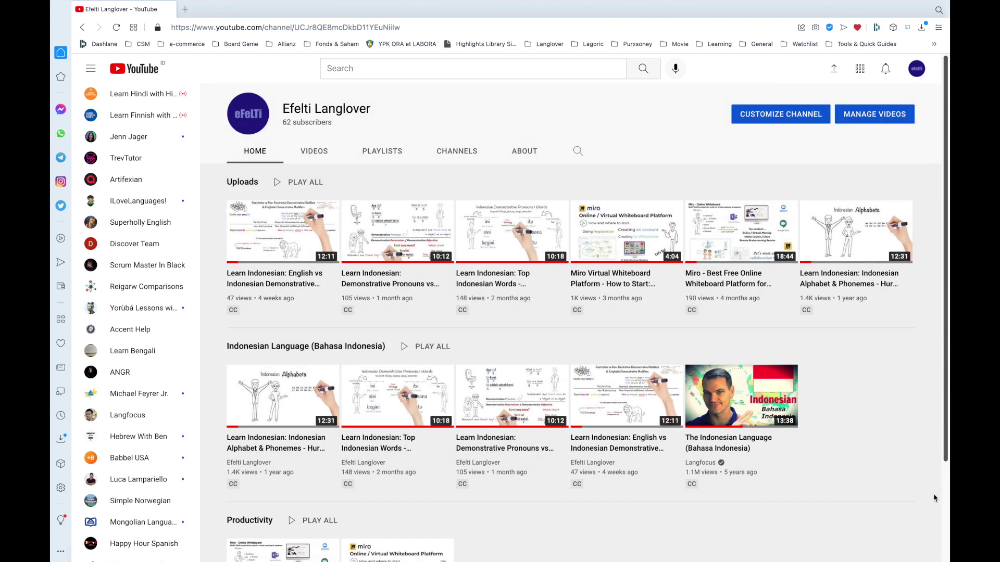
pyautogui.hotkey('ctrl', 'Left')
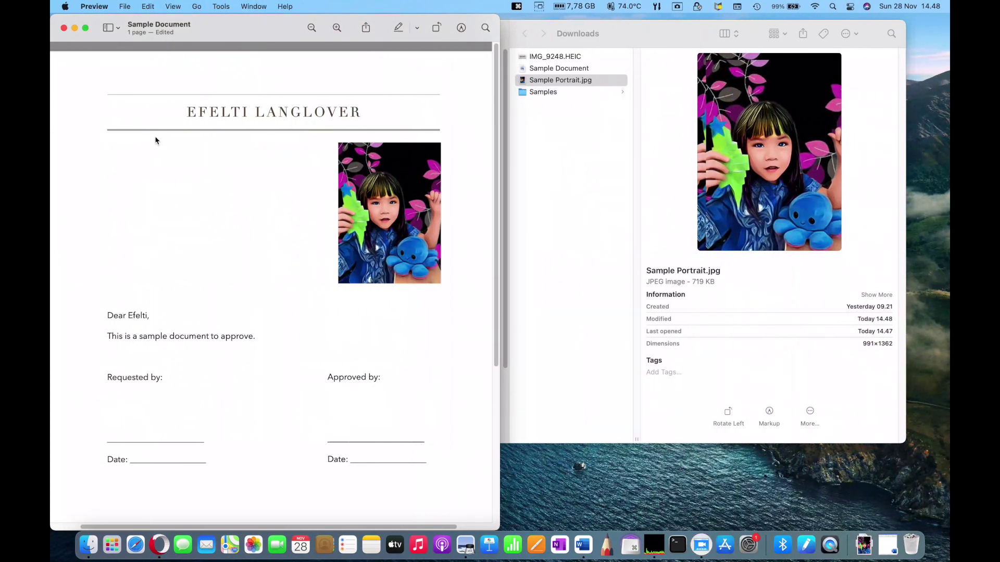
# Try to paste the captured screenshot directly into Sample Document
pyautogui.click(125, 6)
pyautogui.moveTo(149, 9)
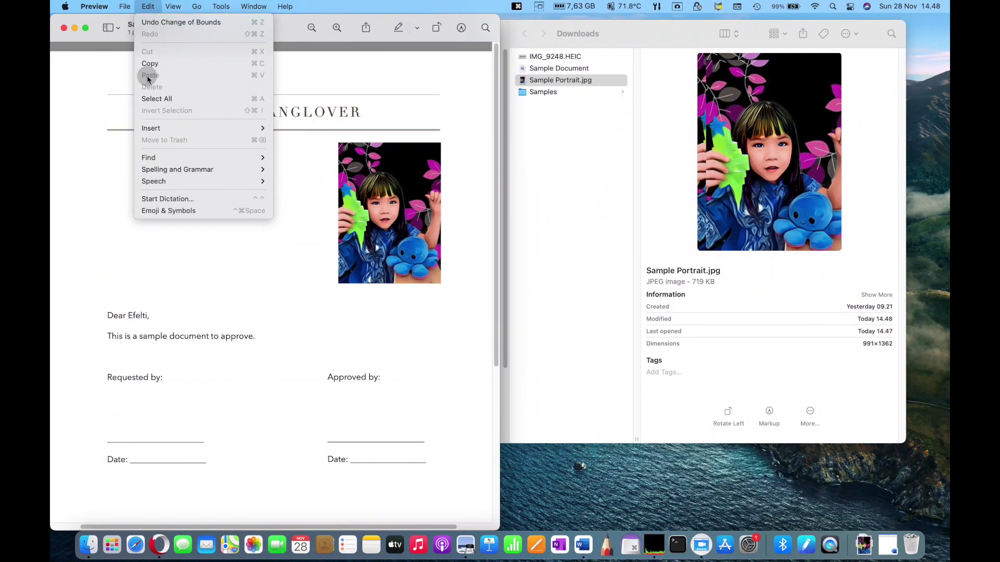
pyautogui.click(103, 108)
# Create a new image from the clipboard screenshot and arrange its window beside Sample Document
pyautogui.click(125, 6)
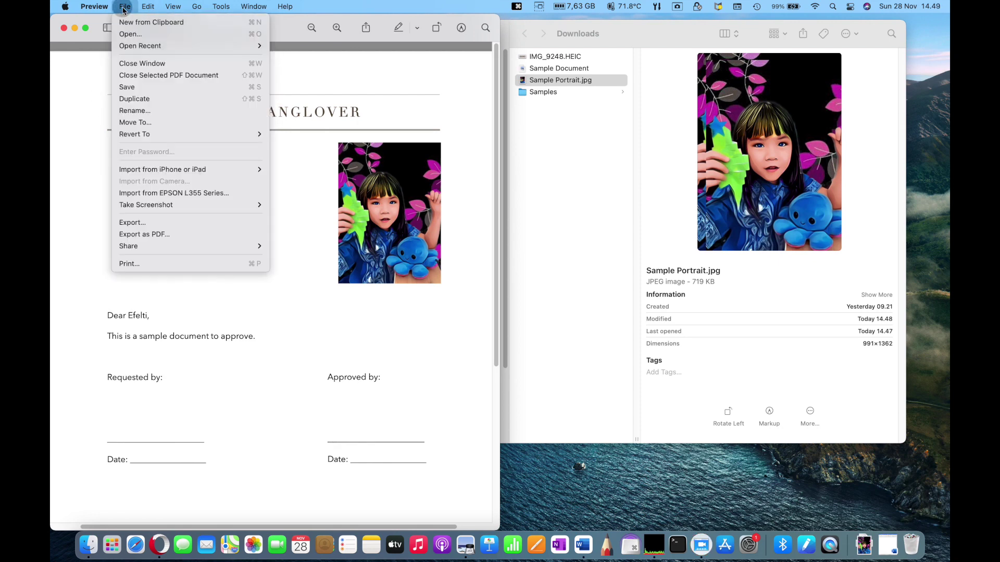
pyautogui.click(136, 22)
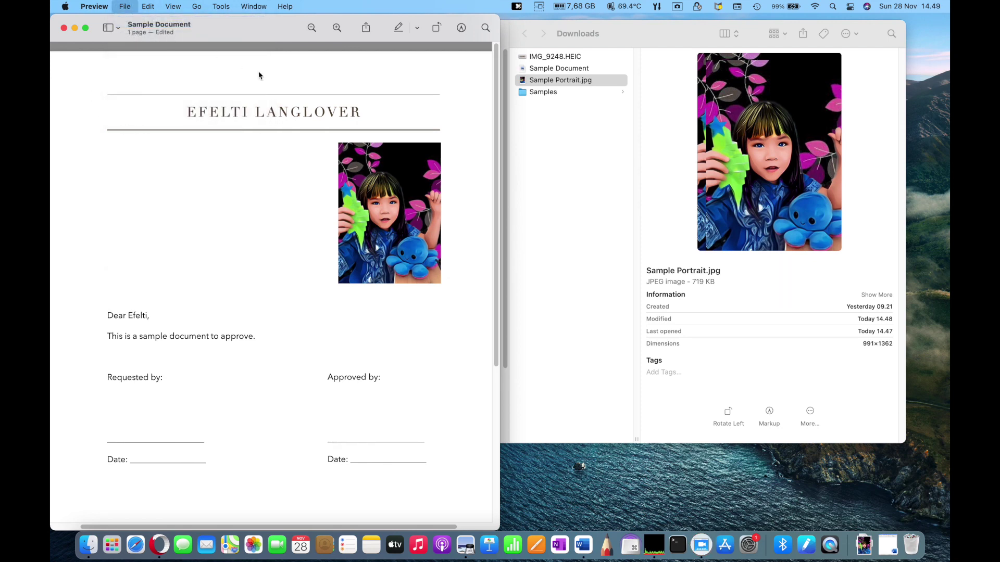
pyautogui.moveTo(268, 41); pyautogui.dragTo(414, 54)
pyautogui.moveTo(212, 472); pyautogui.dragTo(565, 306)
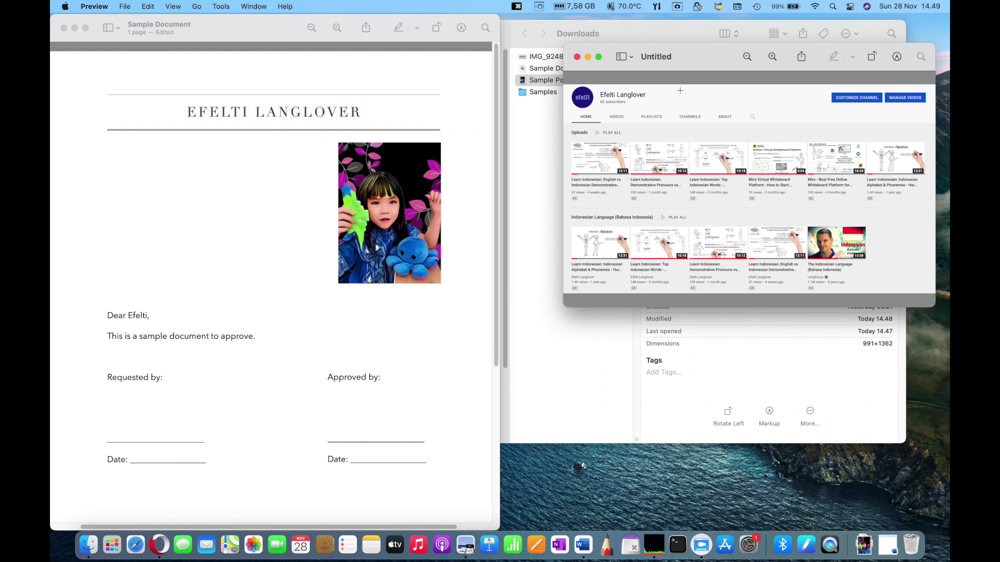
# Select the entire screenshot in the Untitled image, copy it, and paste it back into the same image as an object
pyautogui.press('super+a')
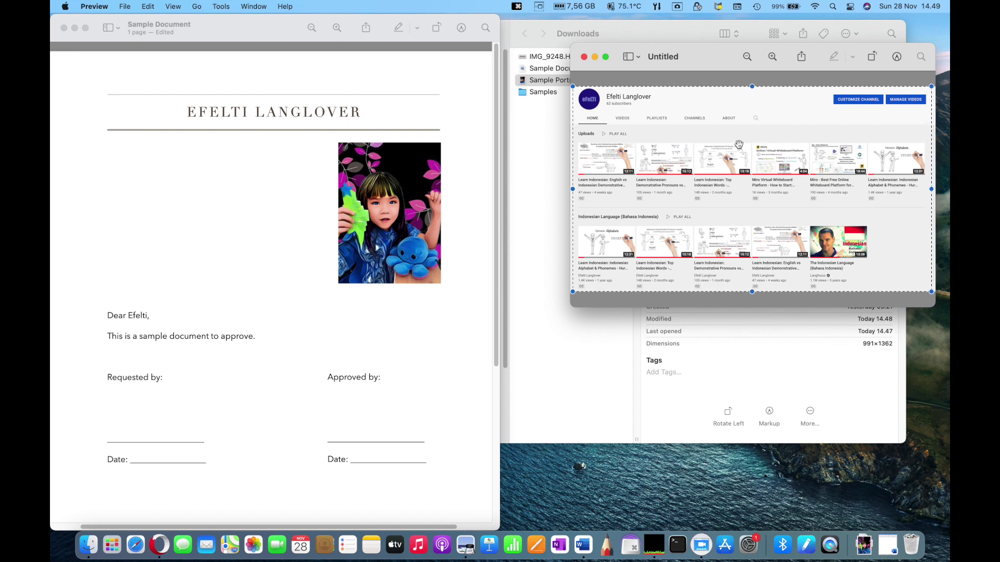
pyautogui.click(148, 6)
pyautogui.click(154, 61)
pyautogui.click(147, 7)
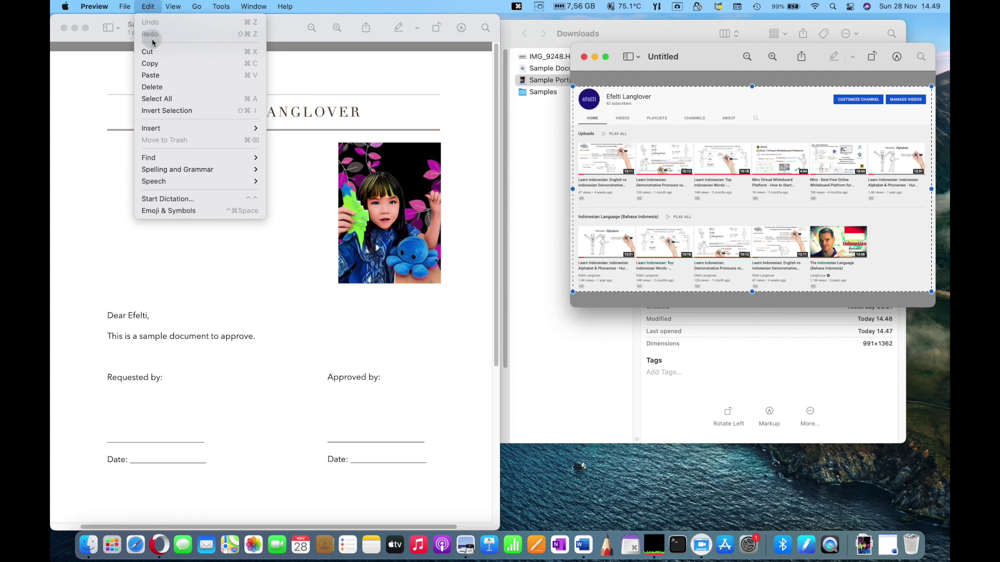
pyautogui.click(151, 71)
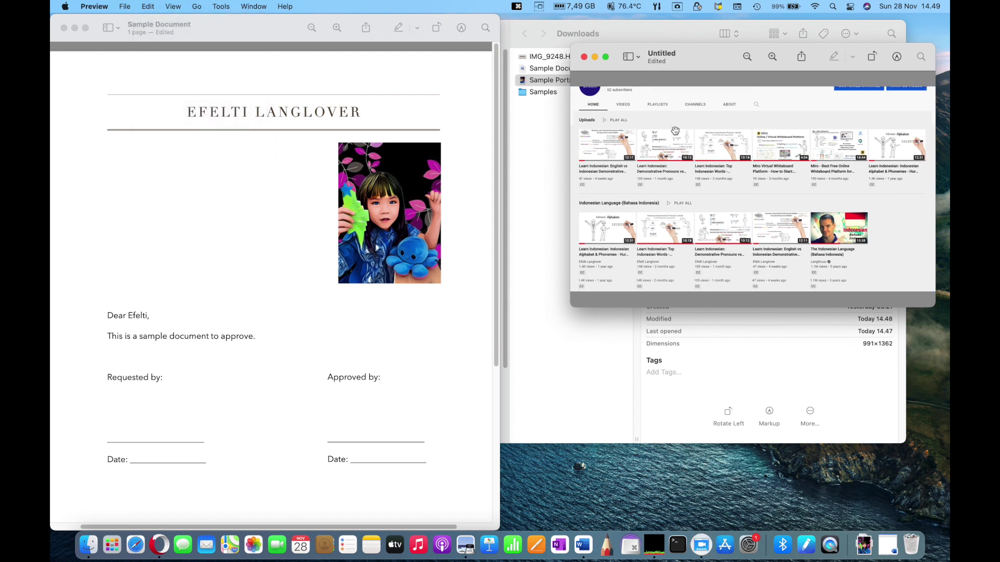
# Copy the pasted screenshot object from the Untitled image and paste it into Sample Document
pyautogui.click(125, 6)
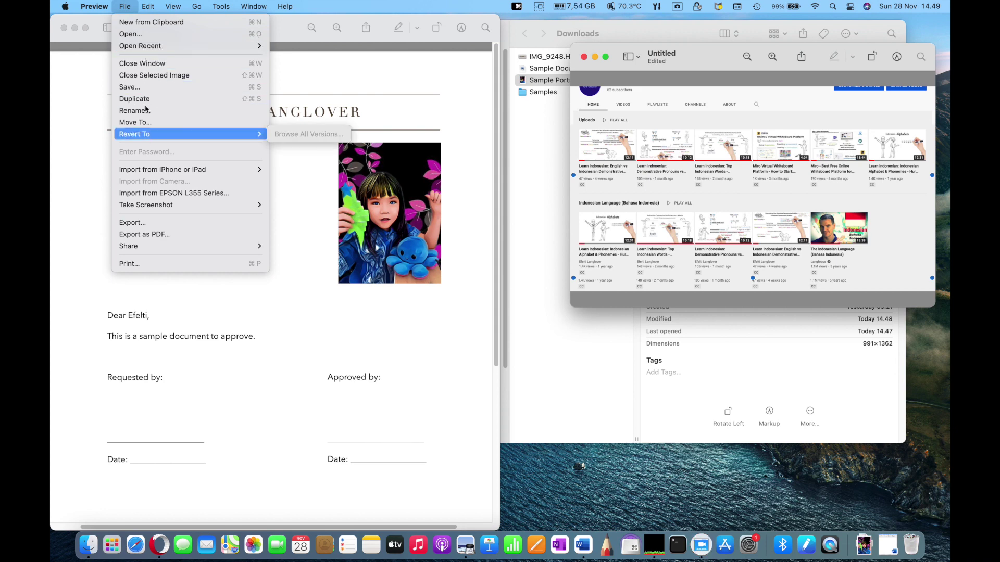
pyautogui.click(154, 63)
pyautogui.click(168, 183)
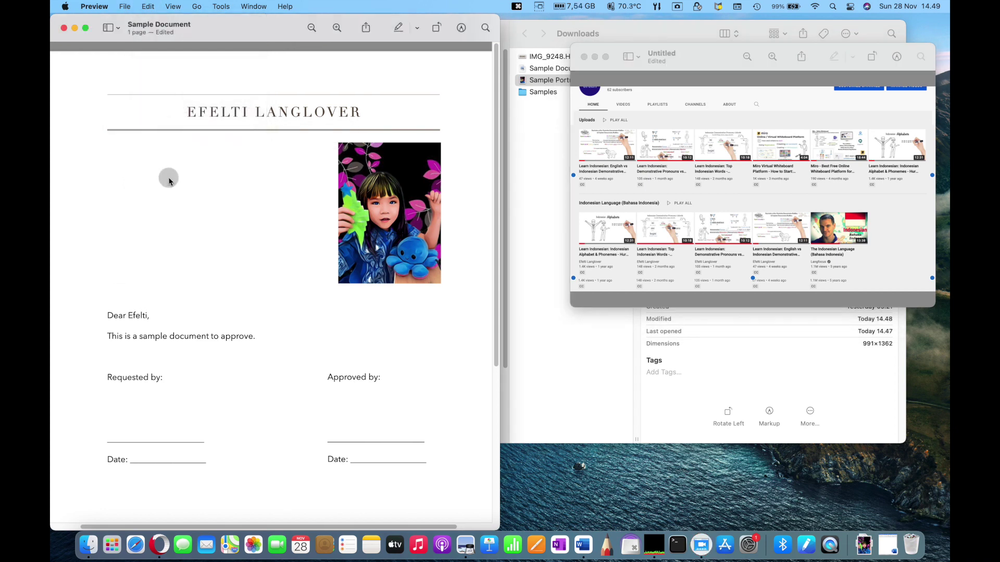
pyautogui.click(148, 6)
pyautogui.click(152, 75)
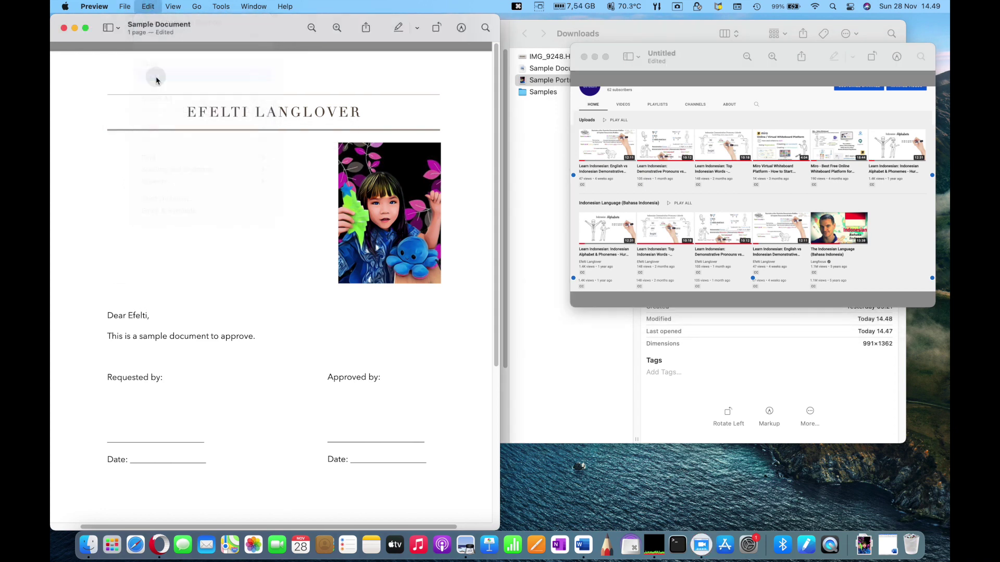
# Move the oversized screenshot on the page until its upper-left corner sits just below the letterhead
pyautogui.moveTo(214, 251); pyautogui.dragTo(460, 342)
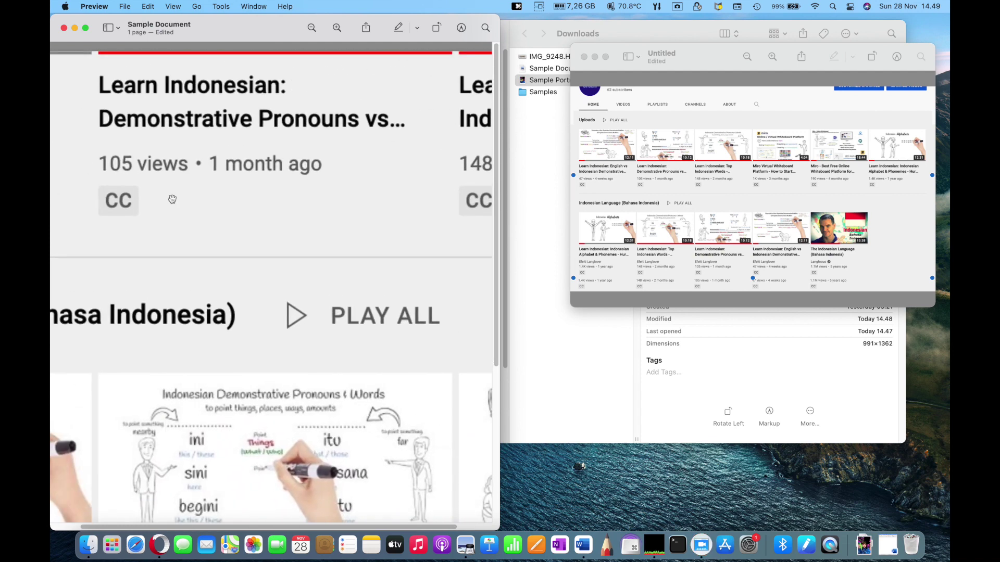
pyautogui.hscroll(-10, 263, 242)
pyautogui.scroll(5, 263, 242)
pyautogui.moveTo(111, 145); pyautogui.dragTo(171, 486)
pyautogui.moveTo(210, 263); pyautogui.dragTo(224, 381)
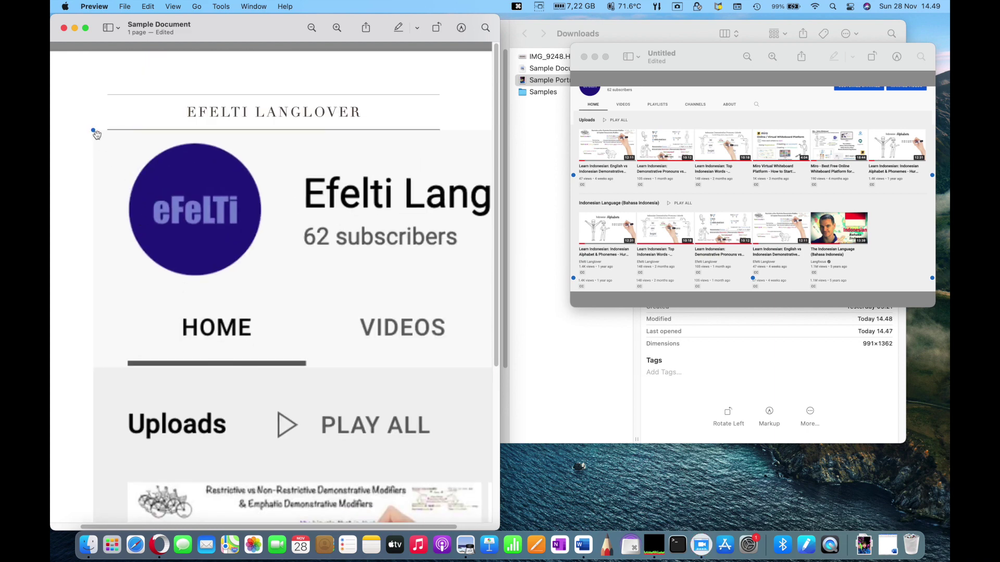
# Scale the screenshot down by its corner in repeated passes and reposition it below the letterhead
pyautogui.moveTo(96, 133); pyautogui.dragTo(305, 275)
pyautogui.moveTo(397, 347); pyautogui.dragTo(51, 48)
pyautogui.moveTo(100, 94); pyautogui.dragTo(426, 282)
pyautogui.moveTo(426, 357); pyautogui.dragTo(97, 165)
pyautogui.moveTo(94, 90); pyautogui.dragTo(96, 190)
pyautogui.moveTo(78, 131); pyautogui.dragTo(327, 336)
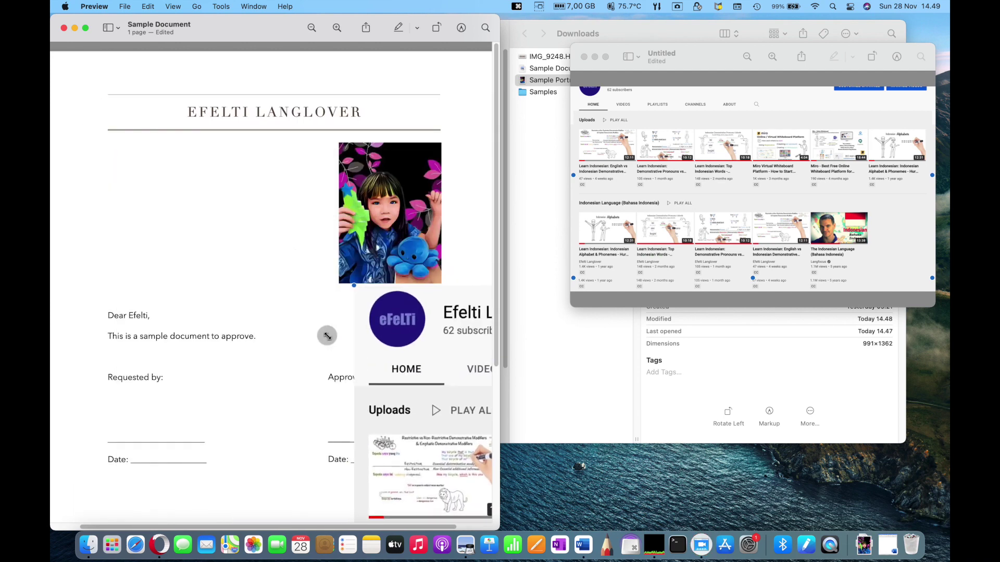
pyautogui.moveTo(477, 424); pyautogui.dragTo(114, 159)
pyautogui.moveTo(94, 82); pyautogui.dragTo(113, 222)
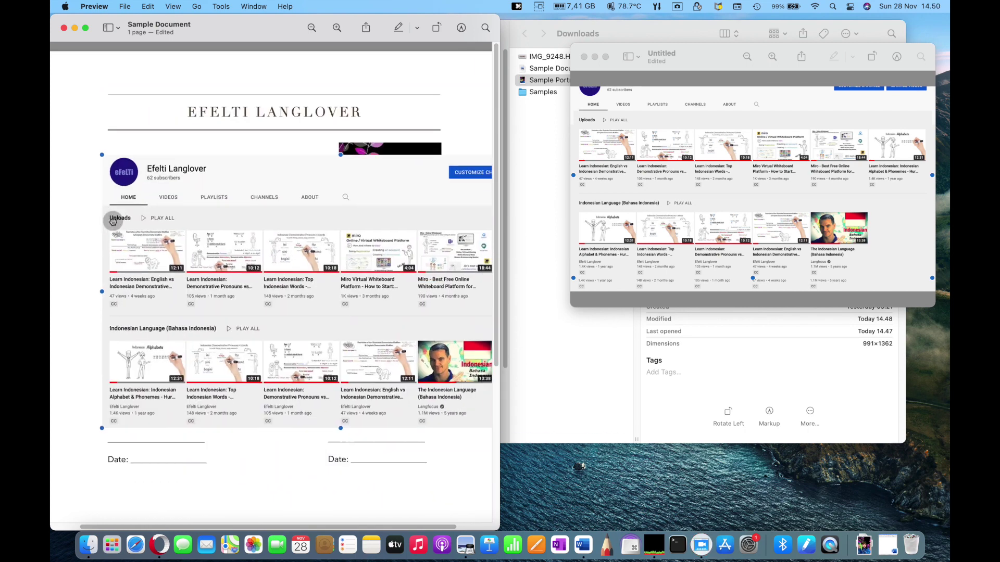
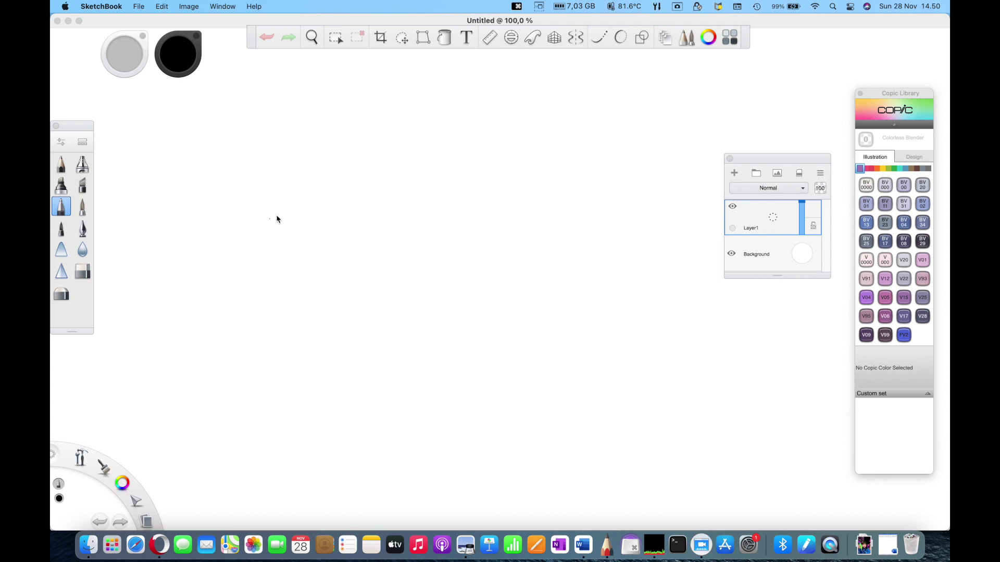
# In SketchBook, handwrite an underlined first-name signature on Layer1 and hide the Background layer
pyautogui.moveTo(255, 213)
pyautogui.mouseDown()
pyautogui.moveTo(251, 262)
pyautogui.moveTo(290, 216)
pyautogui.moveTo(275, 234)
pyautogui.moveTo(308, 226)
pyautogui.moveTo(336, 235)
pyautogui.mouseUp()
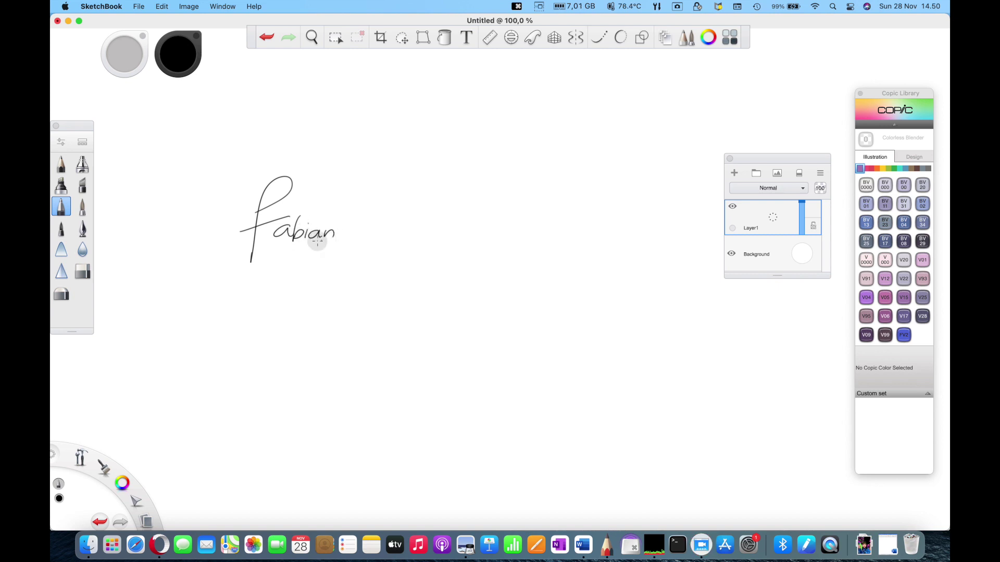
pyautogui.moveTo(261, 259); pyautogui.dragTo(334, 245)
pyautogui.click(879, 191)
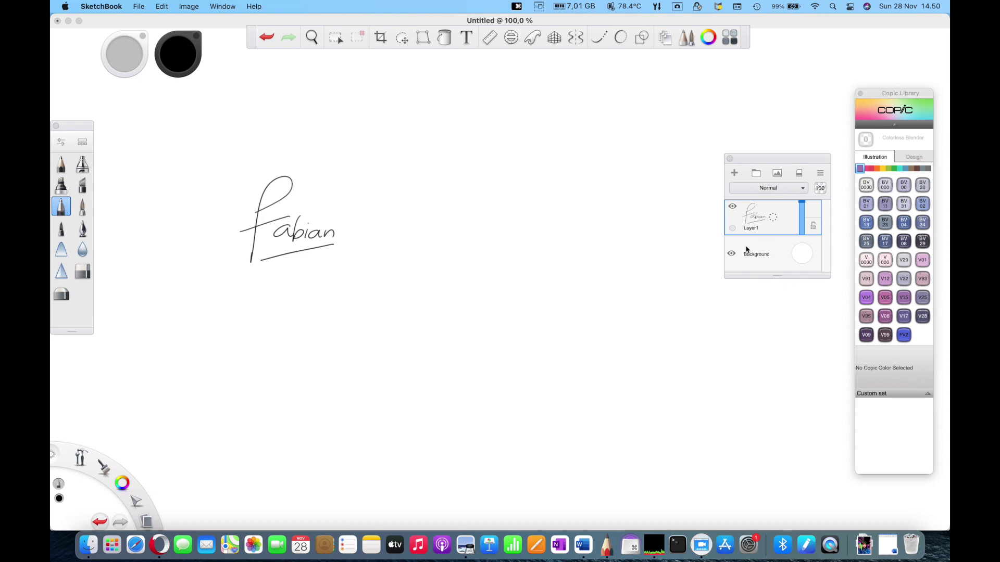
pyautogui.click(732, 254)
# Save the drawing as a PNG in Downloads, naming it with the signer's first name in possessive form followed by "Signature"
pyautogui.click(141, 7)
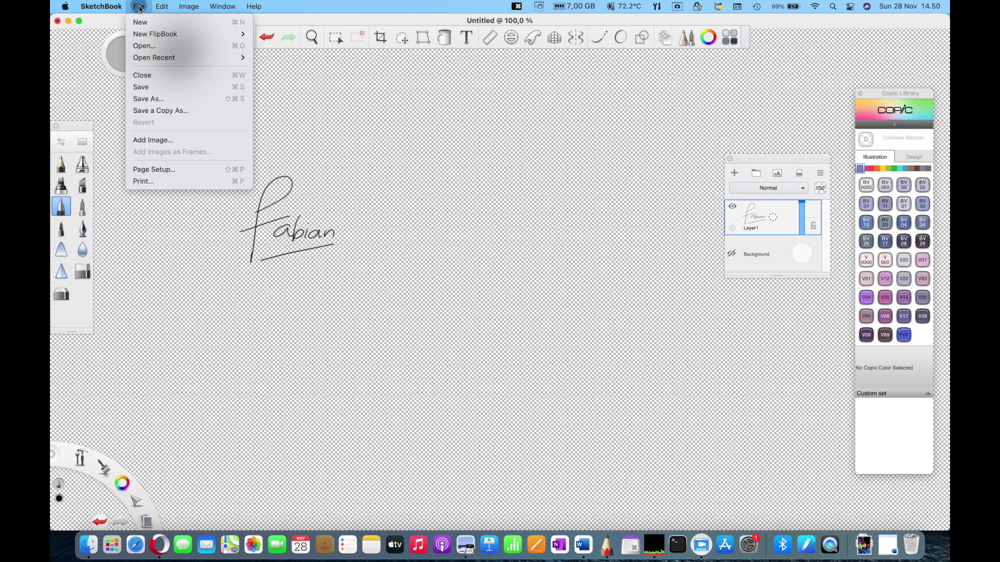
pyautogui.click(156, 86)
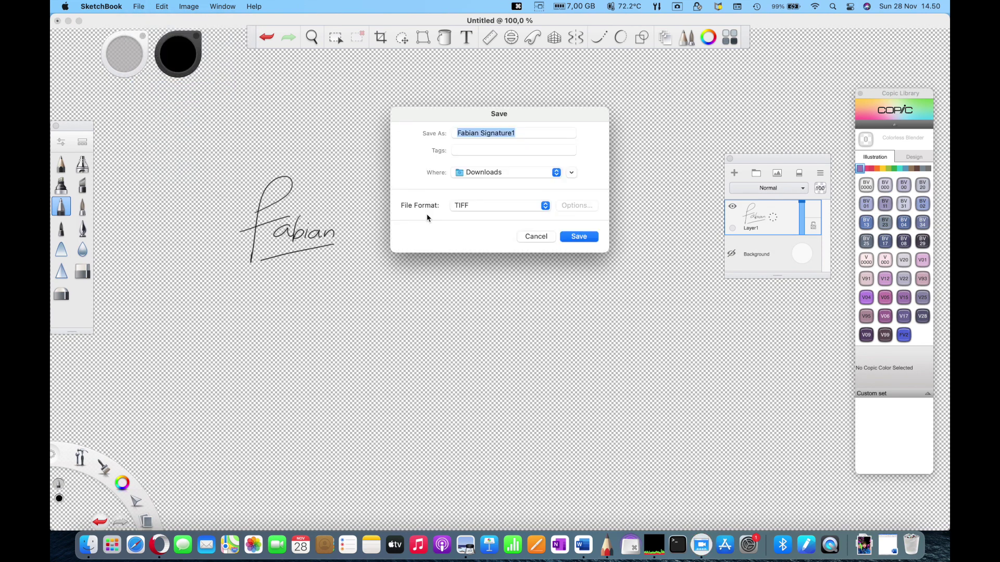
pyautogui.click(482, 206)
pyautogui.click(492, 229)
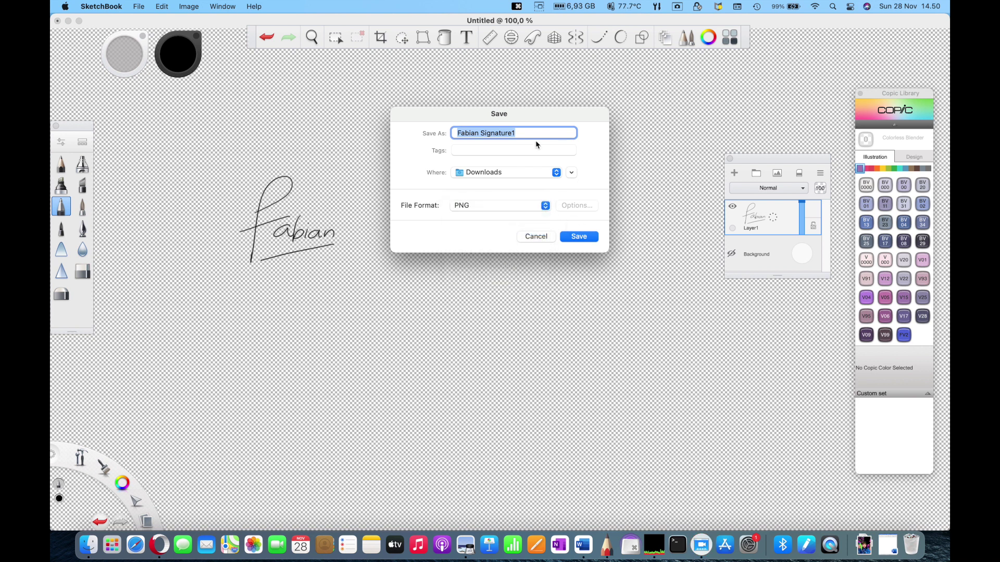
pyautogui.click(521, 131)
pyautogui.press('BackSpace')
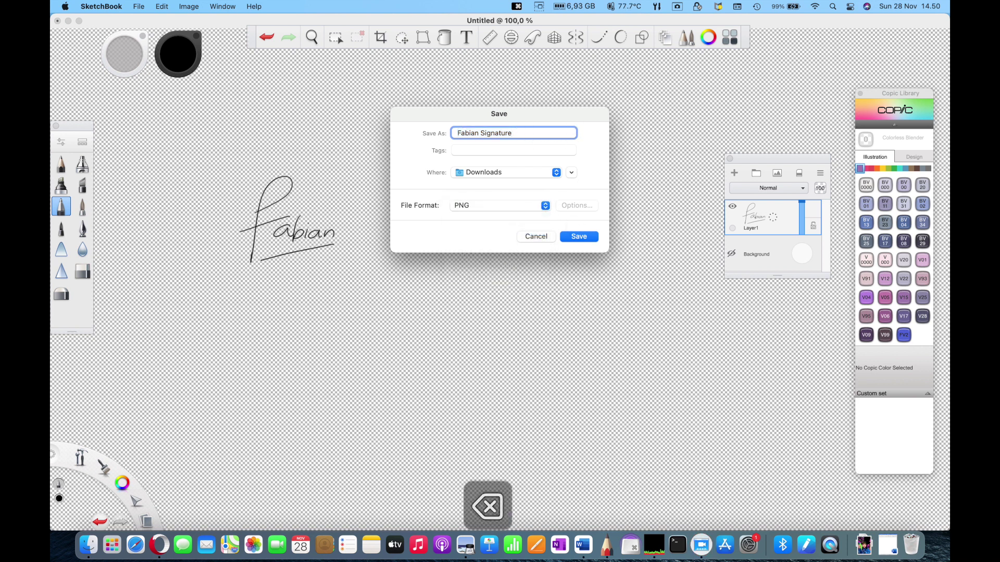
pyautogui.click(479, 133)
pyautogui.write("'d")
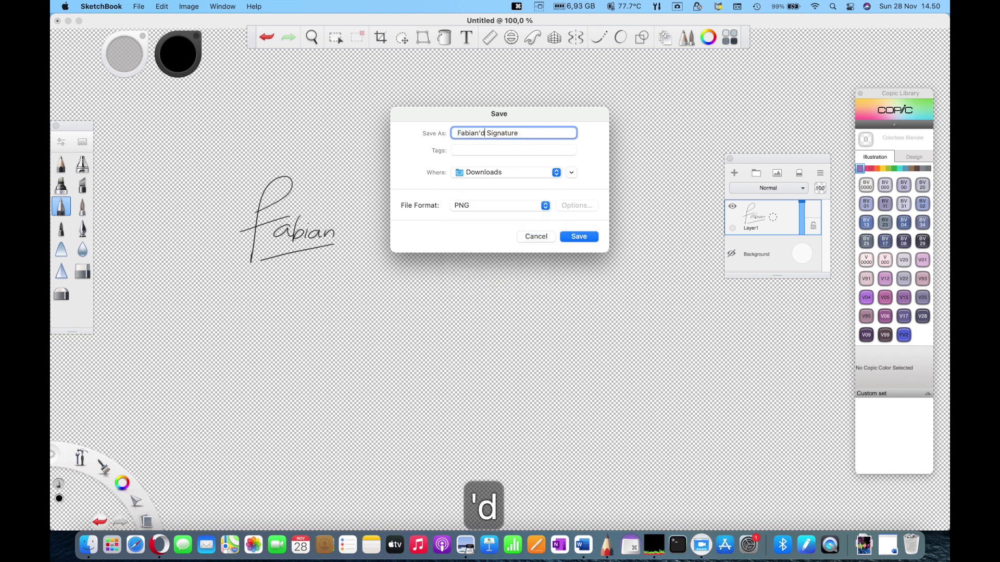
pyautogui.press('BackSpace')
pyautogui.write('s')
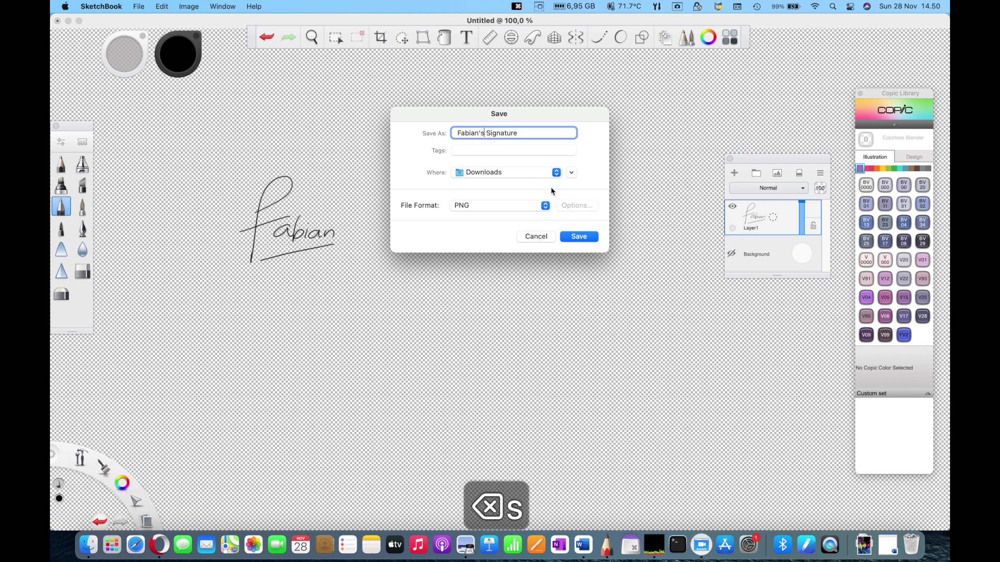
pyautogui.click(576, 238)
# Open the saved signature PNG from Downloads in Preview and arrange its window beside Sample Document
pyautogui.click(864, 545)
pyautogui.moveTo(864, 504); pyautogui.dragTo(401, 241)
pyautogui.moveTo(273, 36)
pyautogui.mouseDown()
pyautogui.moveTo(518, 89)
pyautogui.moveTo(906, 263)
pyautogui.moveTo(946, 313)
pyautogui.mouseUp()
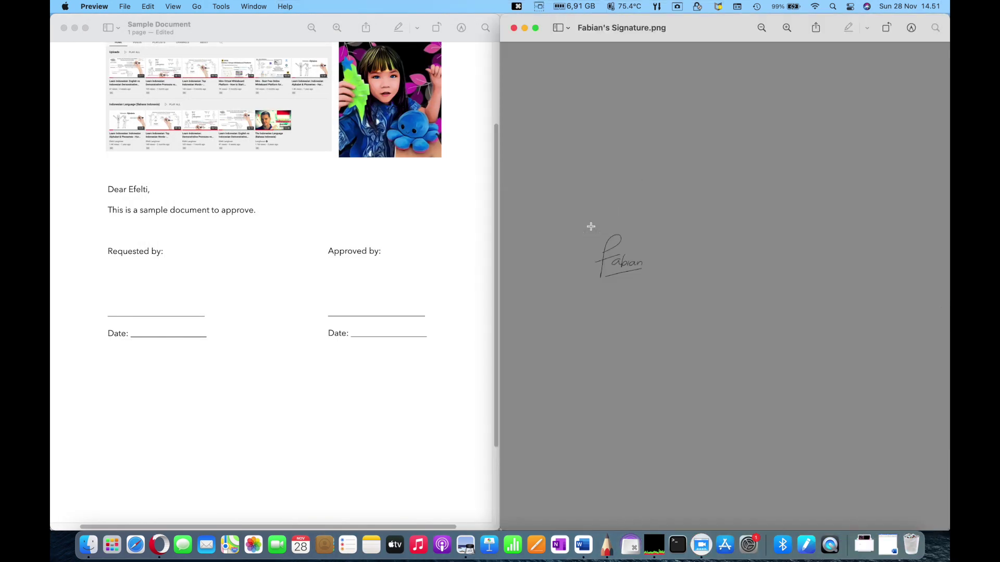
# Select the area around the signature in the PNG, copy and paste it, and place the pasted object beside the original
pyautogui.moveTo(584, 227); pyautogui.dragTo(660, 290)
pyautogui.moveTo(586, 229); pyautogui.dragTo(587, 228)
pyautogui.press('cmd+c')
pyautogui.press('cmd+v')
pyautogui.click(734, 275)
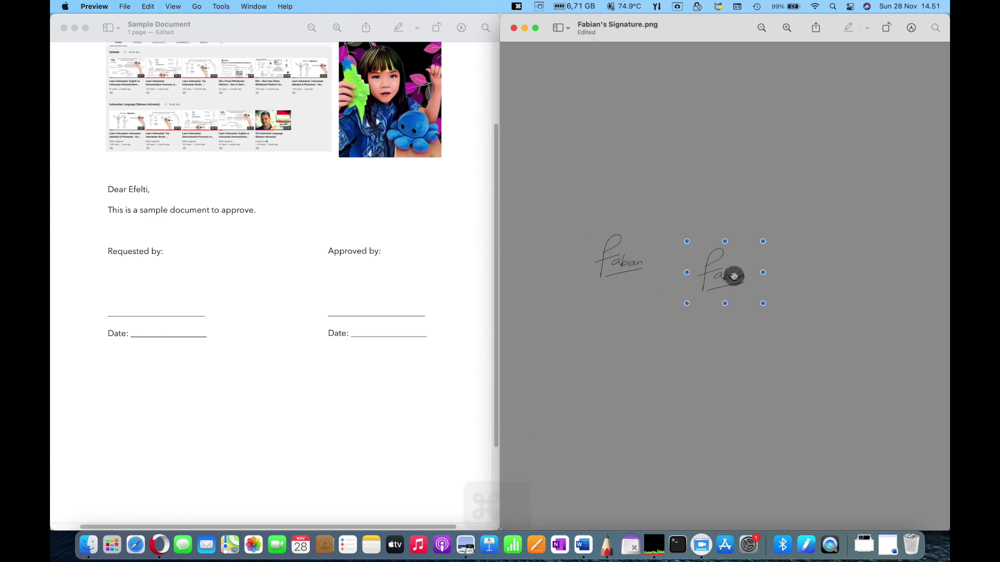
# Copy the pasted signature object from the PNG and paste it into Sample Document
pyautogui.press('super+c')
pyautogui.click(226, 276)
pyautogui.press('super+v')
pyautogui.scroll(-3, 291, 384)
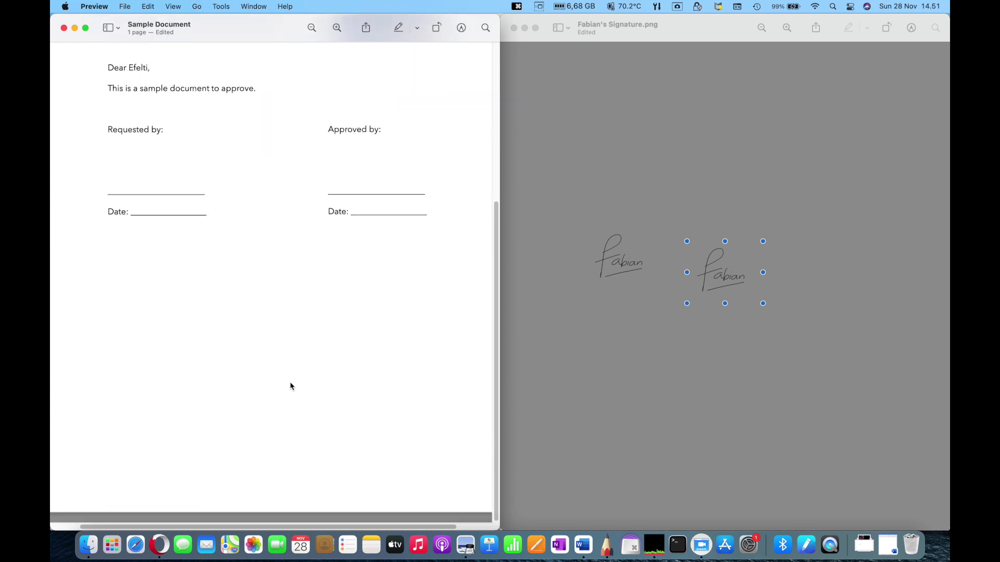
pyautogui.scroll(6, 291, 384)
# Scale down the pasted signature, place it above the signature line under "Requested by:", and deselect it
pyautogui.moveTo(442, 80)
pyautogui.mouseDown()
pyautogui.moveTo(270, 360)
pyautogui.moveTo(249, 374)
pyautogui.mouseUp()
pyautogui.moveTo(89, 151)
pyautogui.mouseDown()
pyautogui.moveTo(330, 330)
pyautogui.moveTo(345, 357)
pyautogui.mouseUp()
pyautogui.moveTo(447, 453); pyautogui.dragTo(164, 412)
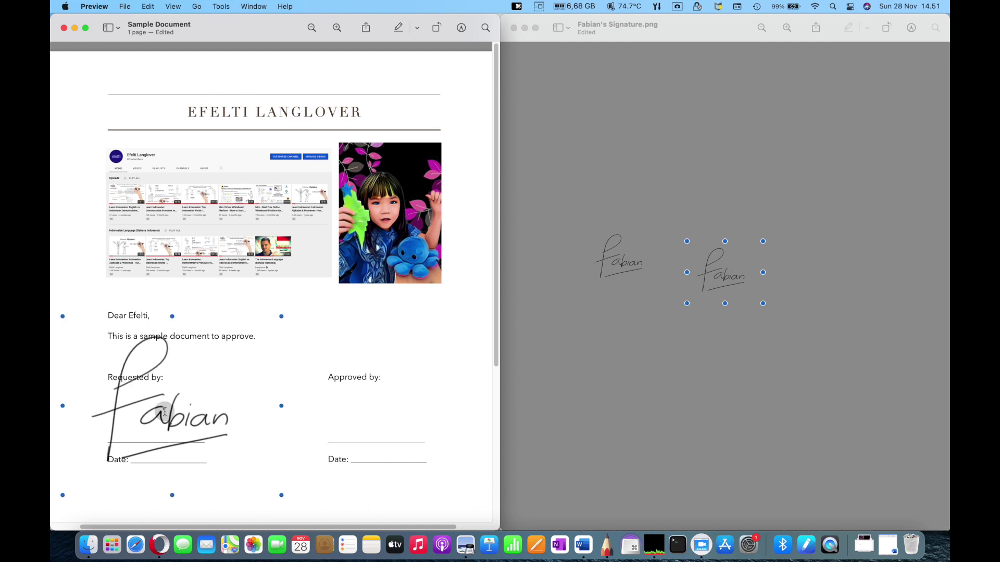
pyautogui.moveTo(284, 317)
pyautogui.mouseDown()
pyautogui.moveTo(161, 394)
pyautogui.moveTo(168, 408)
pyautogui.mouseUp()
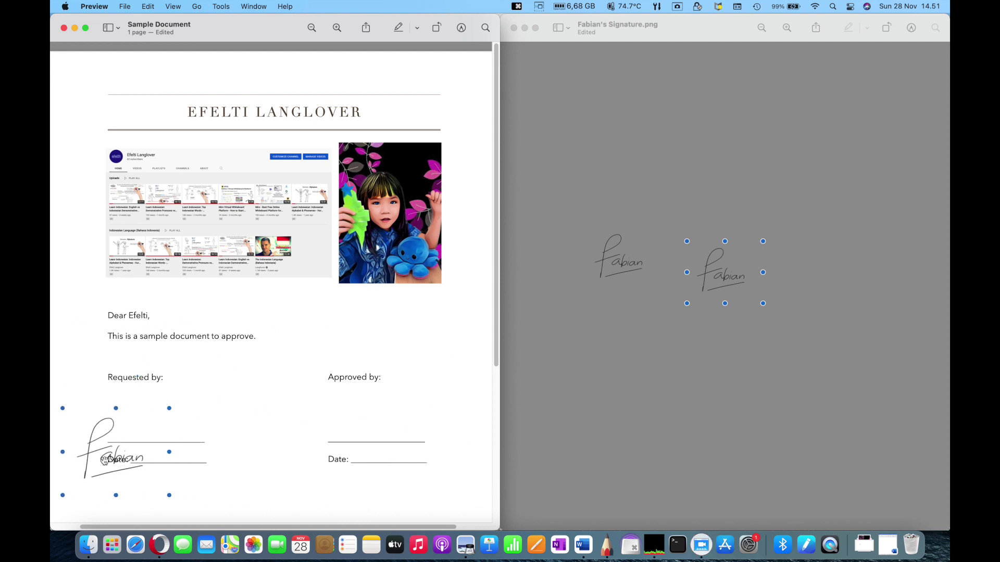
pyautogui.moveTo(103, 462); pyautogui.dragTo(140, 422)
pyautogui.moveTo(207, 368)
pyautogui.mouseDown()
pyautogui.moveTo(151, 403)
pyautogui.moveTo(154, 389)
pyautogui.moveTo(169, 402)
pyautogui.mouseUp()
pyautogui.click(234, 397)
pyautogui.click(234, 397)
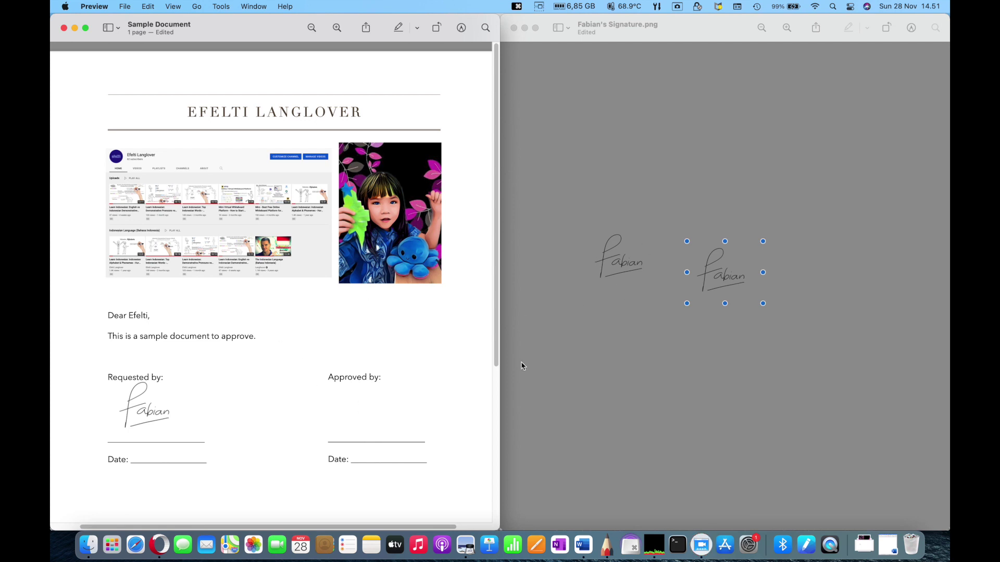
# Switch to the browser and open the Sketchpad drawing site, sketchpad.app/en, in a new tab
pyautogui.click(606, 550)
pyautogui.click(161, 548)
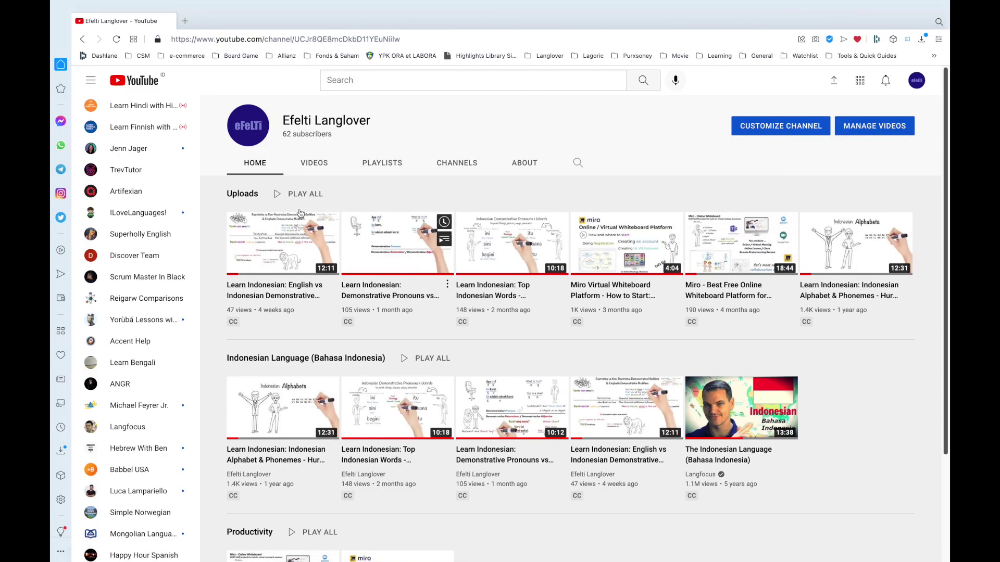
pyautogui.click(185, 10)
pyautogui.click(307, 239)
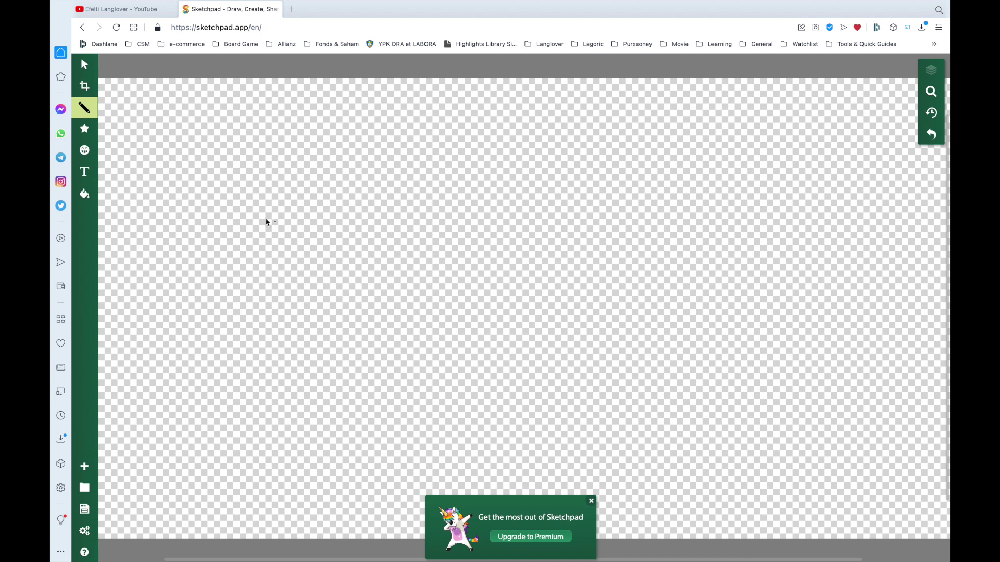
pyautogui.moveTo(271, 222)
pyautogui.mouseDown()
pyautogui.moveTo(293, 236)
pyautogui.moveTo(325, 230)
pyautogui.mouseUp()
pyautogui.press('super+z')
pyautogui.press('super+z')
pyautogui.press('super+z')
pyautogui.press('super+z')
pyautogui.press('super+z')
pyautogui.press('super+z')
pyautogui.press('super+z')
pyautogui.press('super+z')
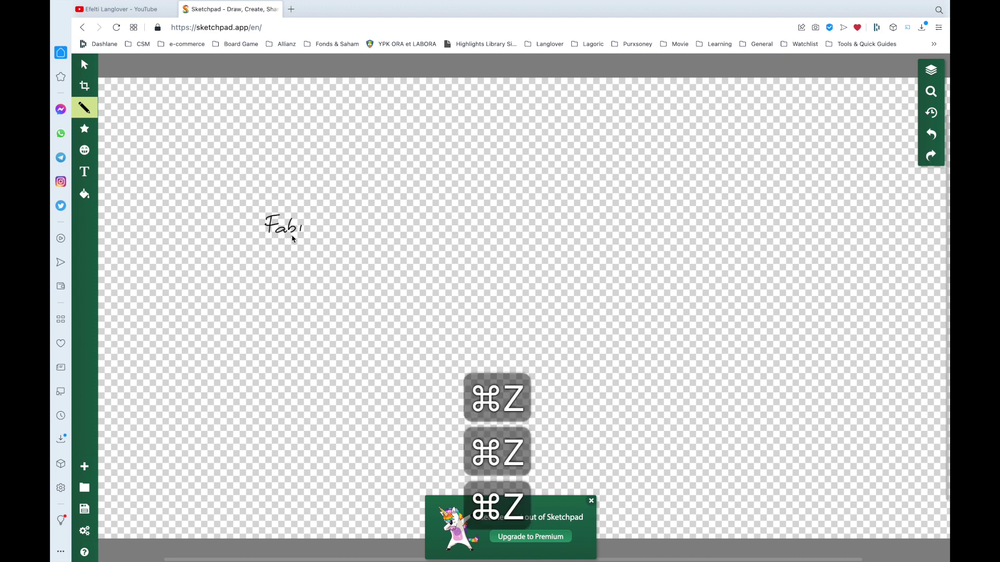
pyautogui.press('super+z')
# Handwrite the first-name signature on the transparent canvas and download it as Drawing.sketchpad.png to Downloads
pyautogui.moveTo(255, 219)
pyautogui.mouseDown()
pyautogui.moveTo(252, 256)
pyautogui.moveTo(280, 220)
pyautogui.moveTo(271, 235)
pyautogui.moveTo(283, 241)
pyautogui.moveTo(344, 251)
pyautogui.mouseUp()
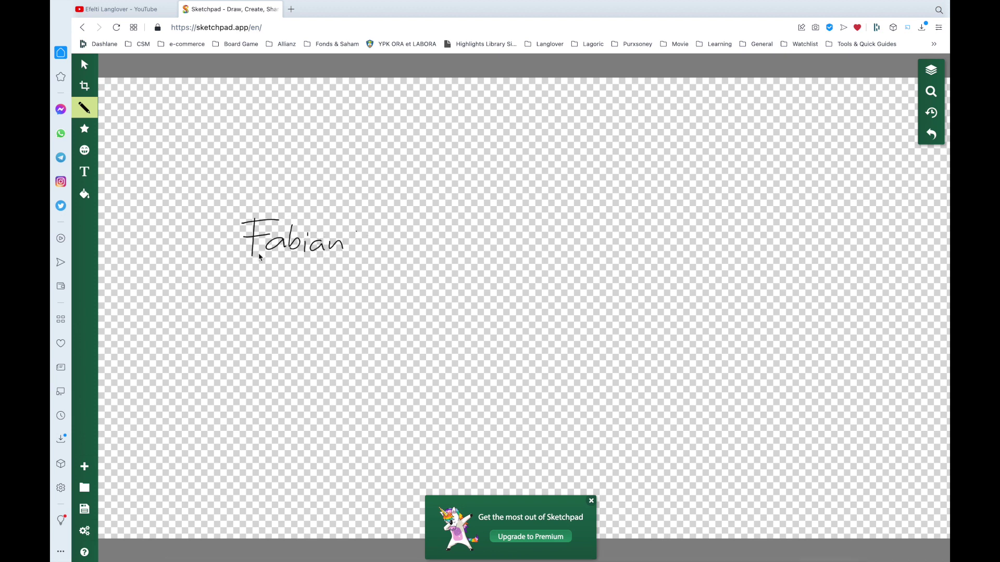
pyautogui.click(85, 509)
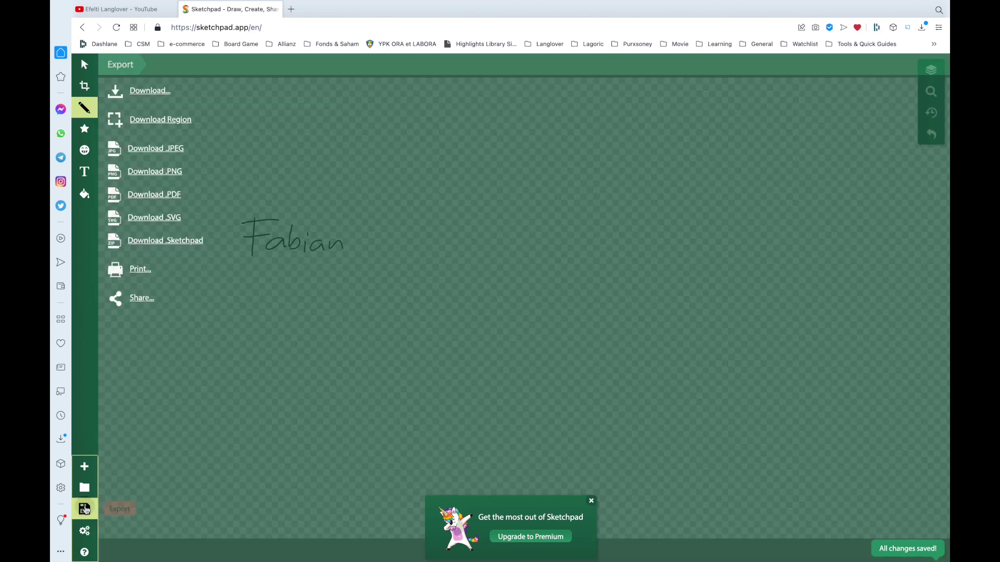
pyautogui.click(171, 170)
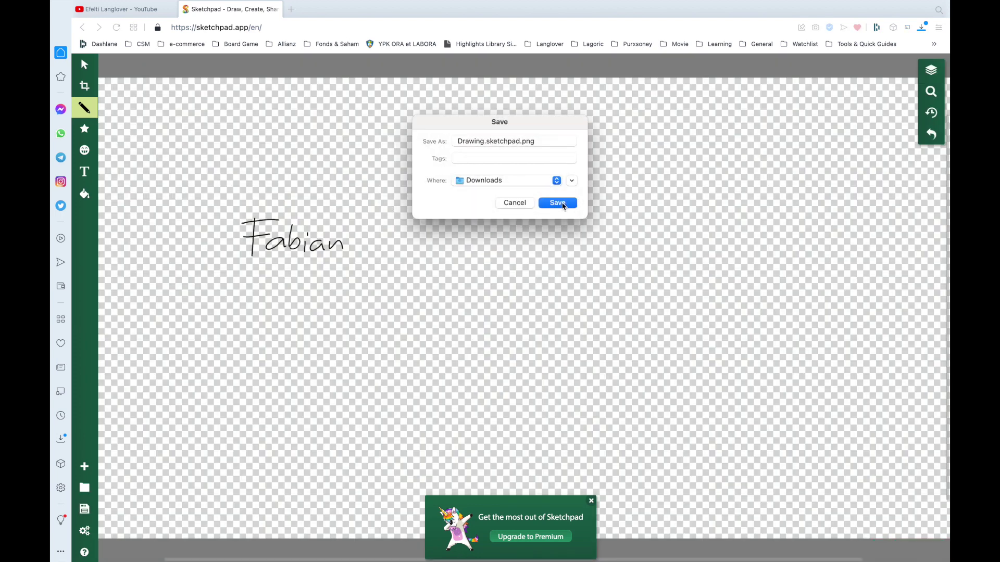
pyautogui.click(556, 201)
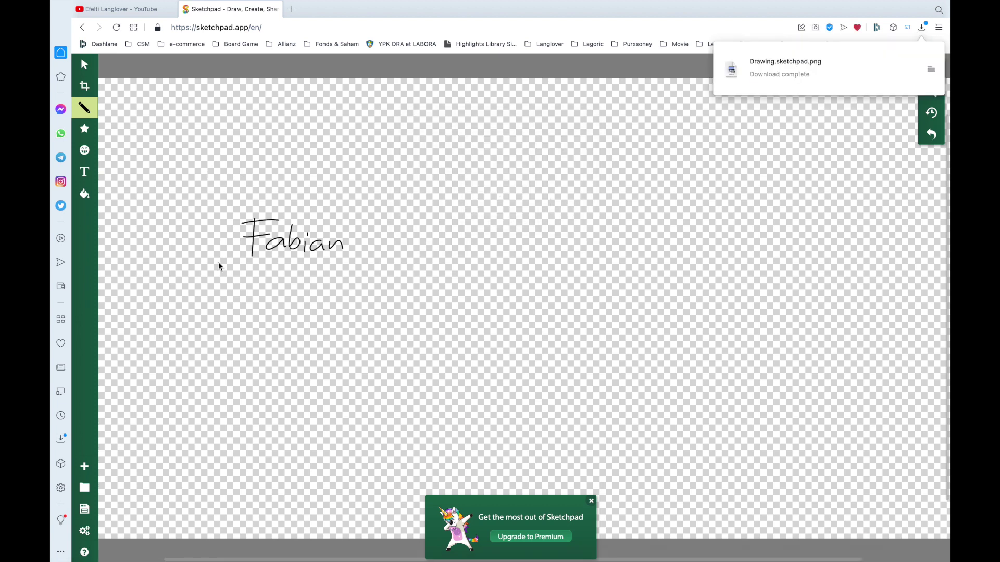
# Open the downloaded Drawing.sketchpad.png in Preview, paste a copy of its signature as an object, copy that object, and dismiss the image window
pyautogui.moveTo(225, 194); pyautogui.dragTo(305, 228)
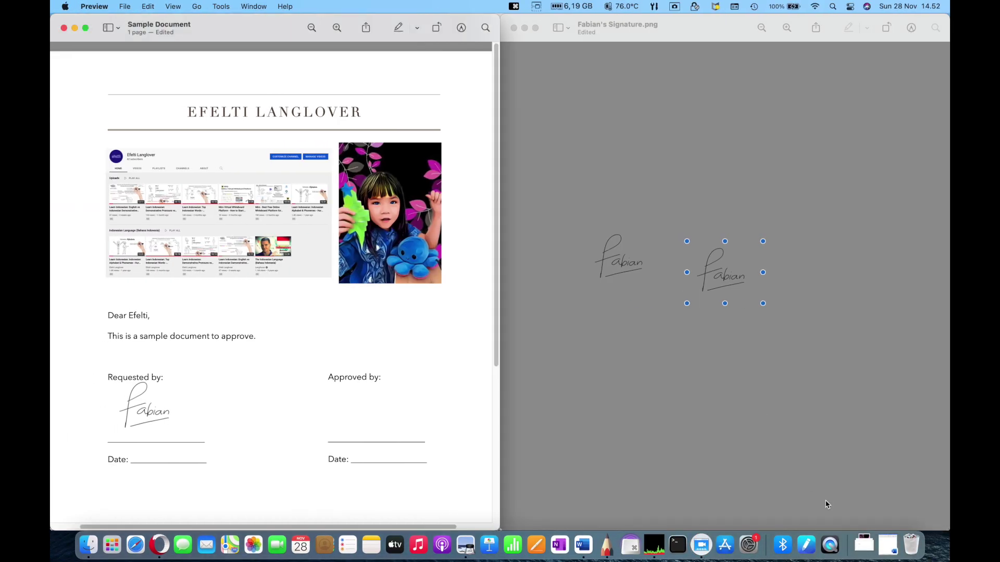
pyautogui.click(888, 544)
pyautogui.click(865, 504)
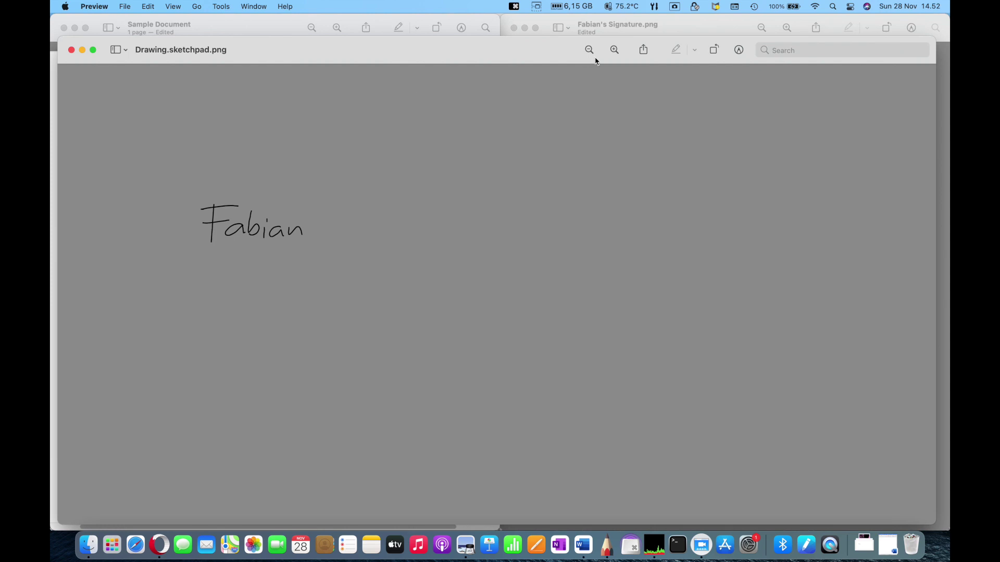
pyautogui.moveTo(189, 196); pyautogui.dragTo(313, 249)
pyautogui.press('super+c')
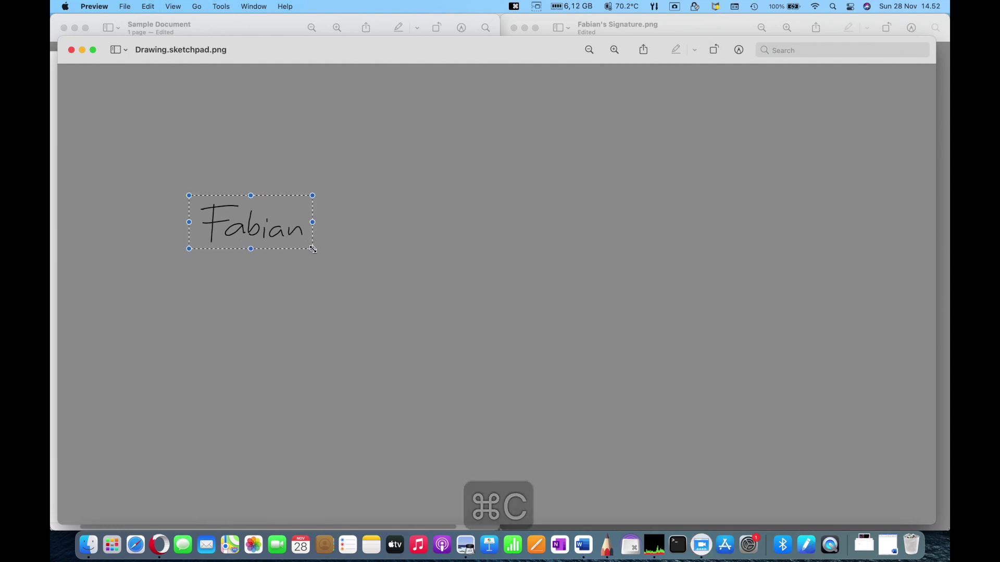
pyautogui.press('super+v')
pyautogui.press('super+c')
pyautogui.click(76, 49)
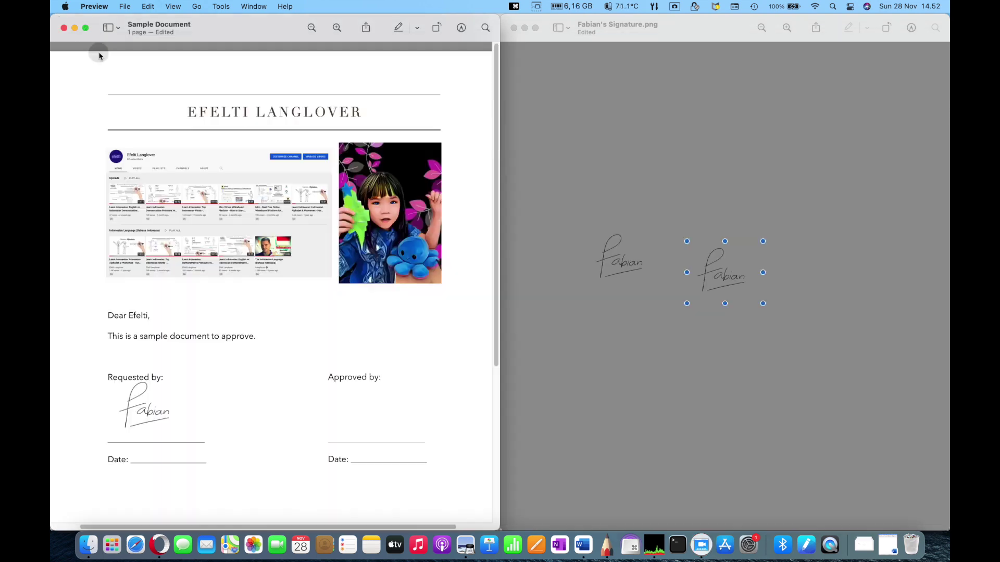
# Paste the copied signature into Sample Document, scale it down, and place it on the signature line under "Requested by:"
pyautogui.press('super+v')
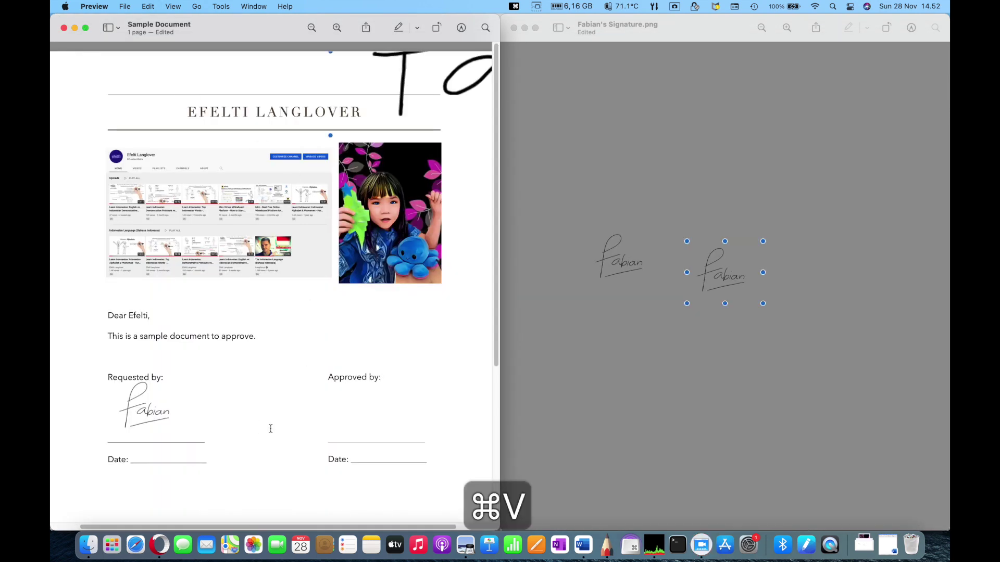
pyautogui.moveTo(453, 101)
pyautogui.mouseDown()
pyautogui.moveTo(316, 194)
pyautogui.moveTo(198, 347)
pyautogui.mouseUp()
pyautogui.moveTo(69, 271)
pyautogui.mouseDown()
pyautogui.moveTo(442, 419)
pyautogui.moveTo(313, 416)
pyautogui.moveTo(167, 439)
pyautogui.mouseUp()
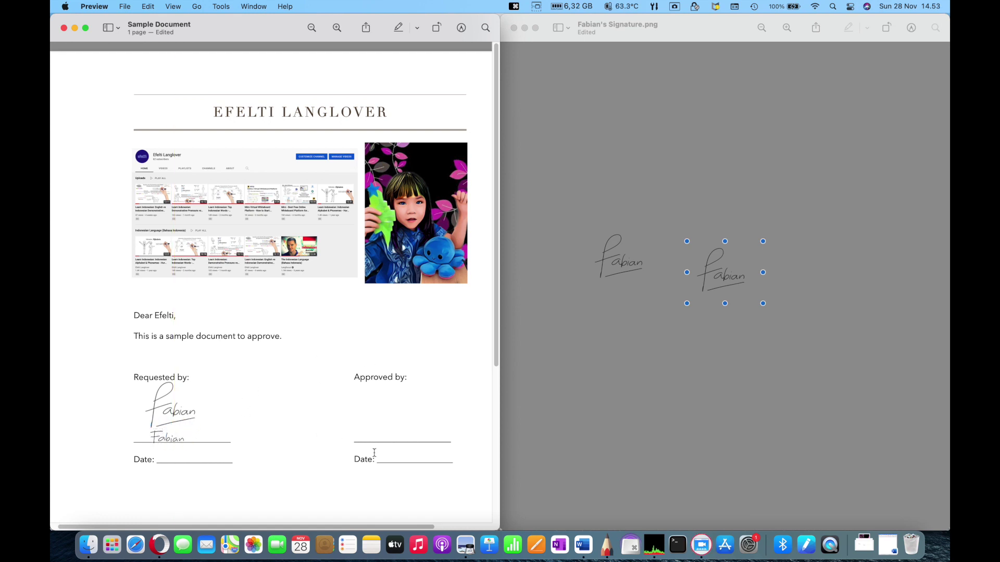
# Switch to SketchBook and handwrite the date "28 Nov 2021" below the existing signature
pyautogui.click(607, 545)
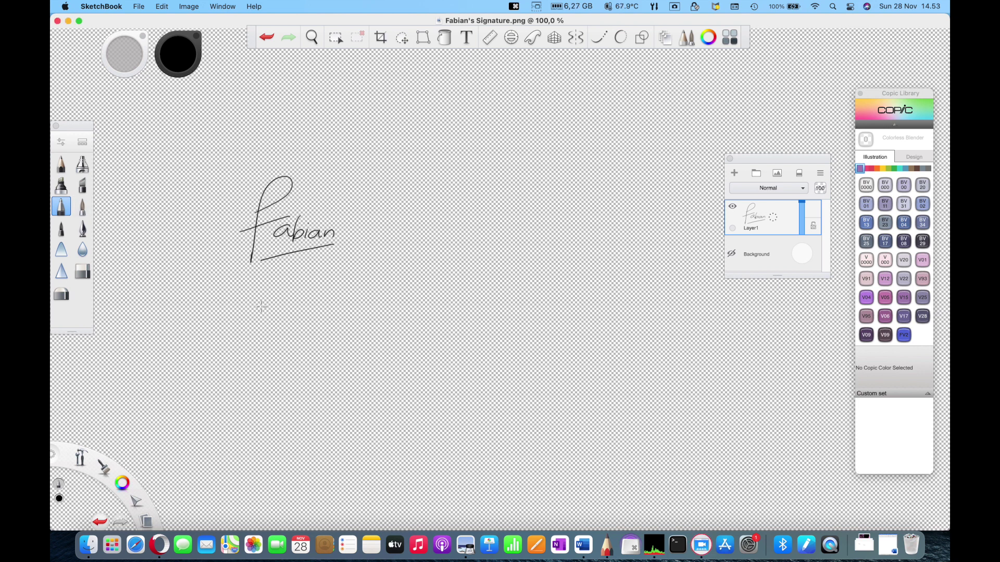
pyautogui.moveTo(264, 328)
pyautogui.mouseDown()
pyautogui.moveTo(280, 342)
pyautogui.moveTo(278, 330)
pyautogui.mouseUp()
pyautogui.moveTo(298, 345)
pyautogui.mouseDown()
pyautogui.moveTo(298, 327)
pyautogui.moveTo(352, 343)
pyautogui.moveTo(358, 331)
pyautogui.moveTo(371, 337)
pyautogui.mouseUp()
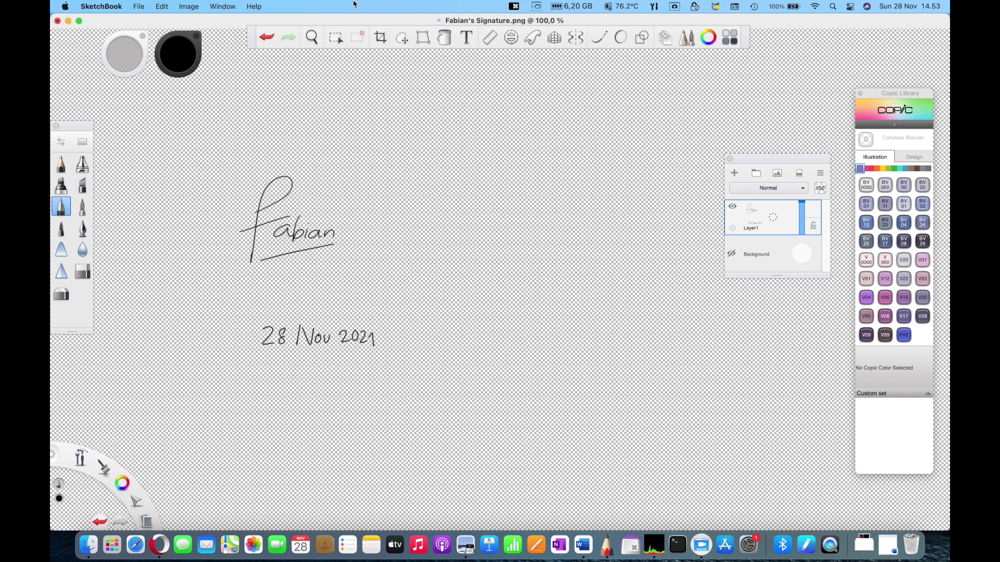
# Copy the handwritten date with a rectangular selection and create a new Preview image from the clipboard
pyautogui.click(335, 37)
pyautogui.moveTo(249, 317); pyautogui.dragTo(389, 357)
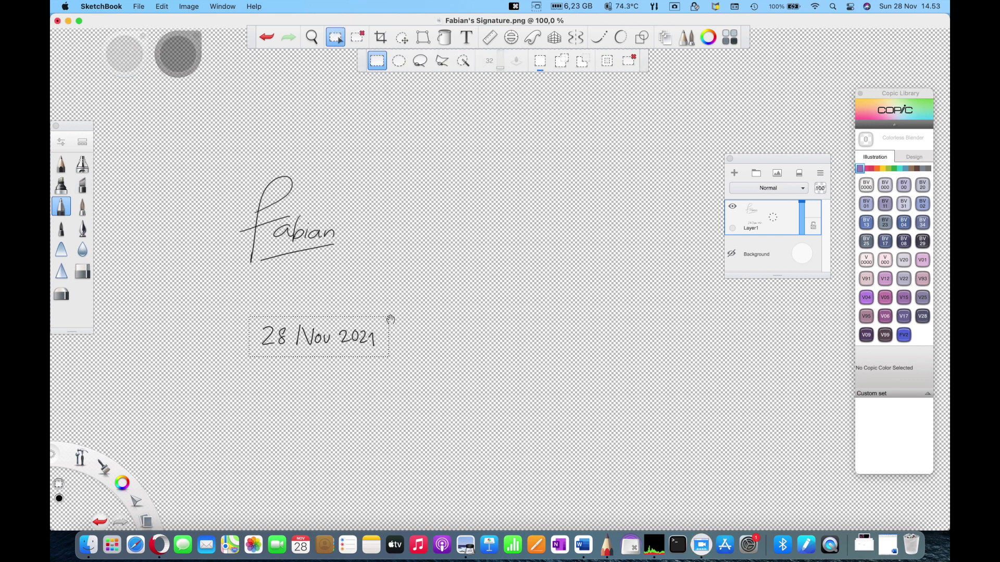
pyautogui.press('super+c')
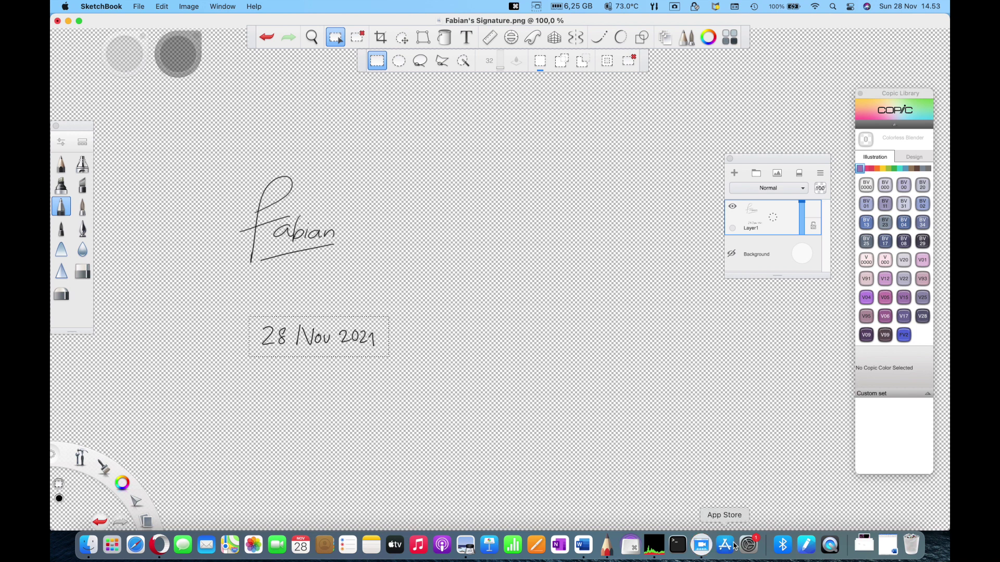
pyautogui.click(465, 545)
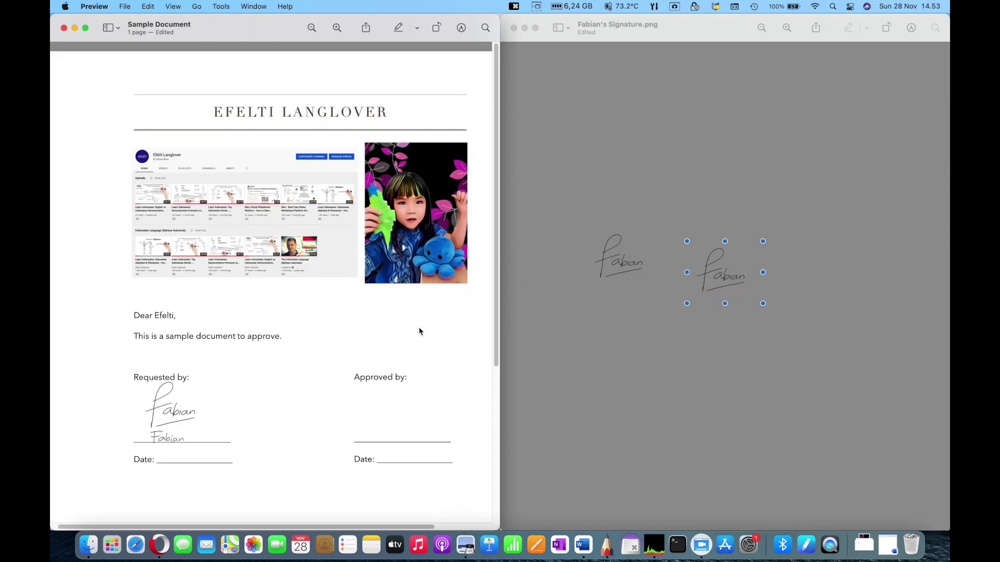
pyautogui.click(125, 6)
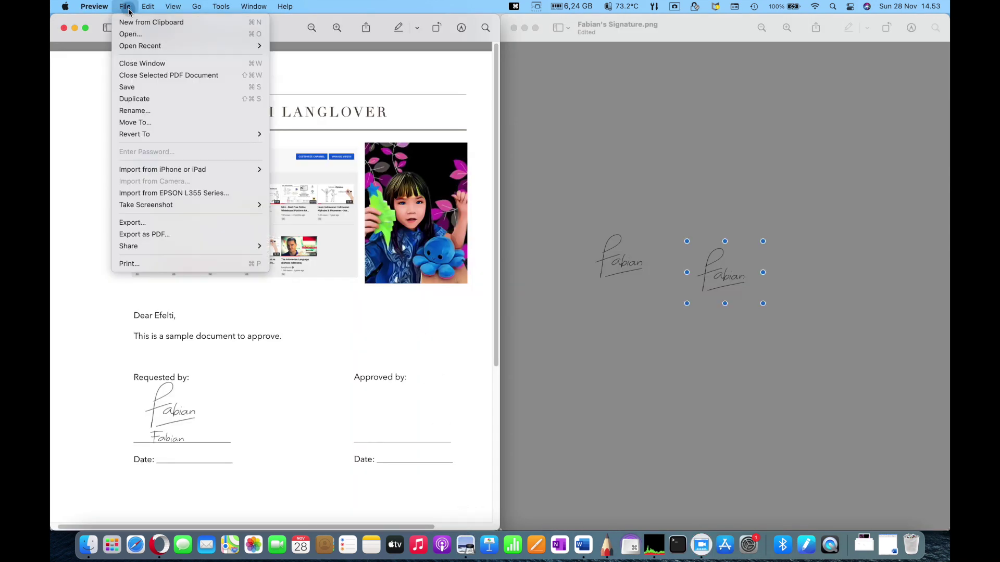
pyautogui.click(151, 20)
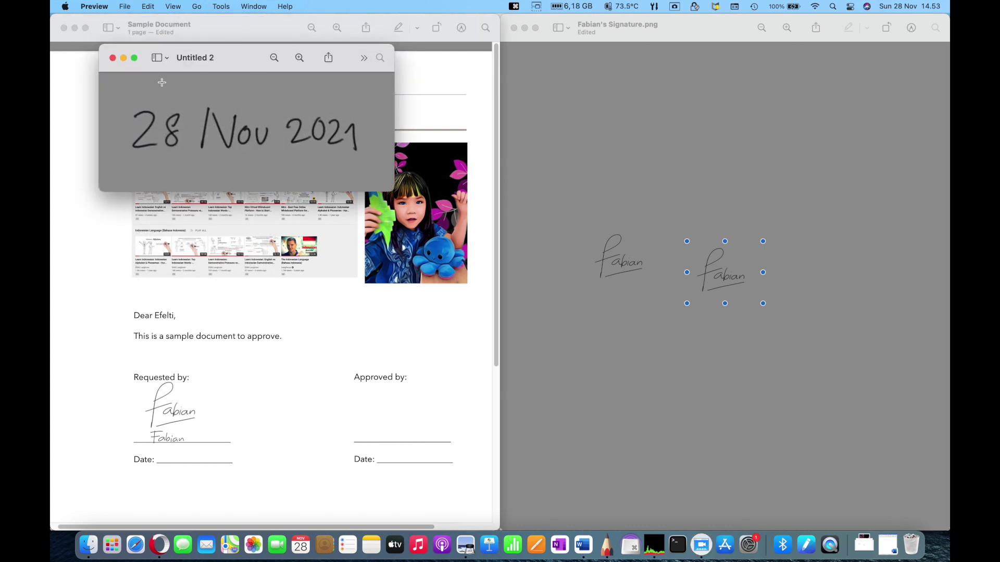
# Paste a copy of the date as an object in the new image, then copy that object and paste it into Sample Document
pyautogui.moveTo(124, 103); pyautogui.dragTo(370, 162)
pyautogui.press('cmd+c')
pyautogui.press('cmd+v')
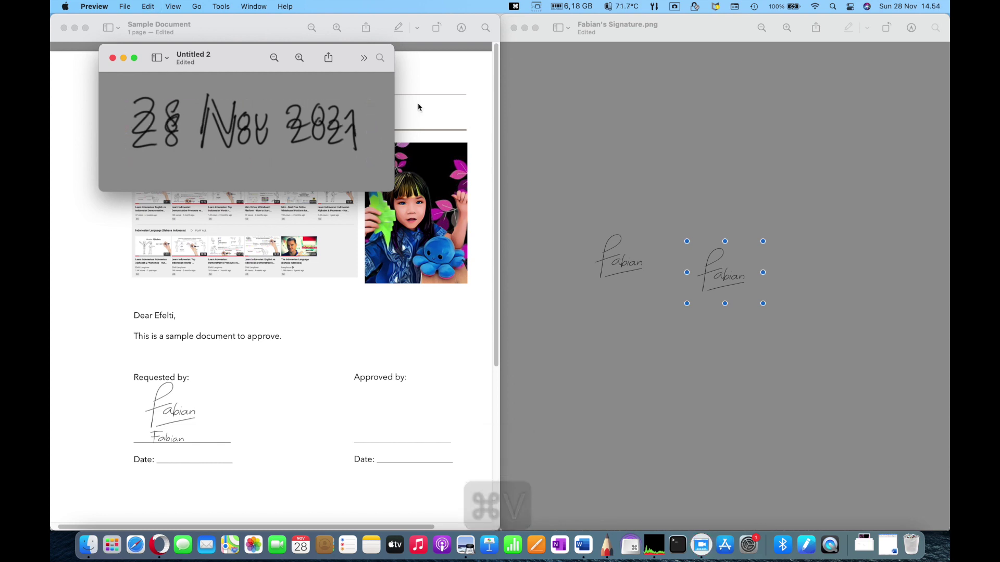
pyautogui.moveTo(235, 102); pyautogui.dragTo(271, 125)
pyautogui.press('super+c')
pyautogui.click(285, 282)
pyautogui.press('super+v')
# Move the pasted date up, scale it down, place it on the Date line under "Requested by:", and deselect it
pyautogui.scroll(-5, 376, 379)
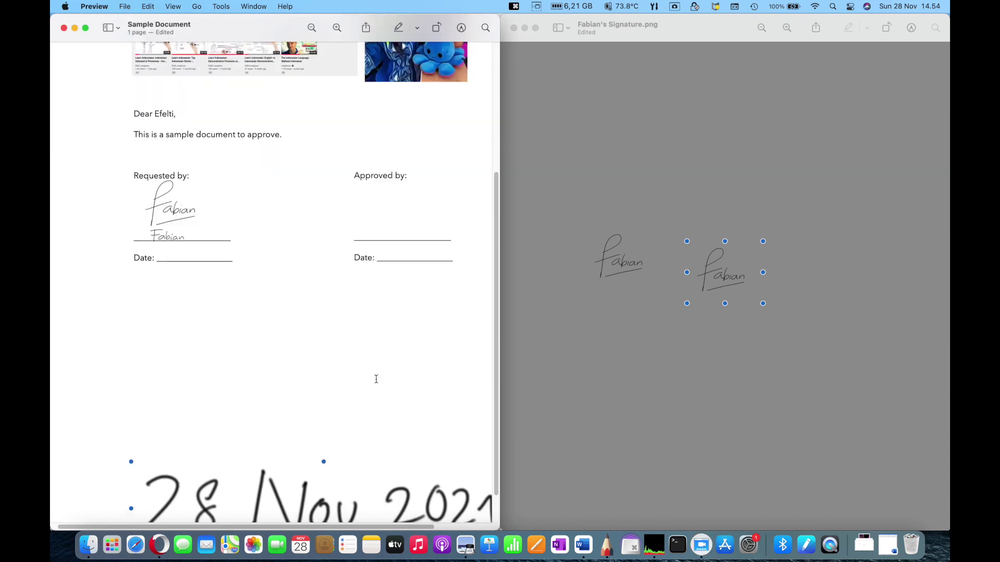
pyautogui.moveTo(326, 482)
pyautogui.mouseDown()
pyautogui.moveTo(283, 414)
pyautogui.moveTo(270, 272)
pyautogui.mouseUp()
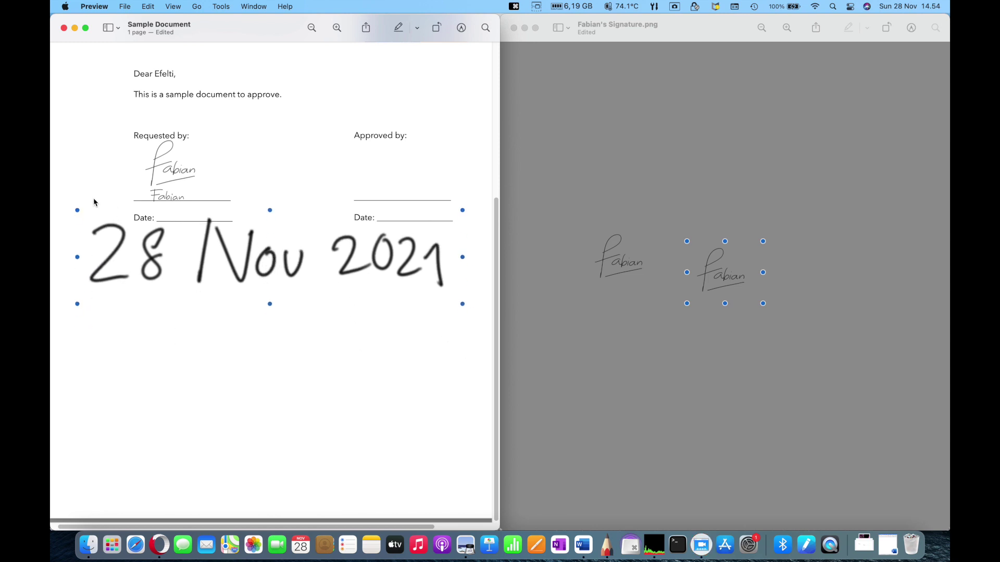
pyautogui.moveTo(77, 208)
pyautogui.mouseDown()
pyautogui.moveTo(378, 301)
pyautogui.moveTo(315, 247)
pyautogui.moveTo(192, 221)
pyautogui.moveTo(223, 206)
pyautogui.moveTo(198, 215)
pyautogui.mouseUp()
pyautogui.click(201, 263)
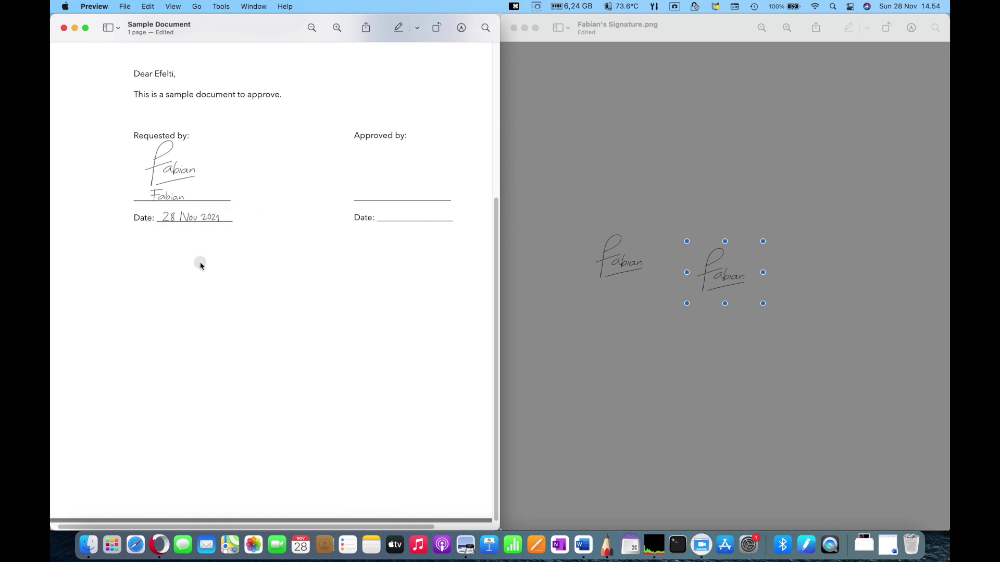
# Switch to Word and handwrite the approver's signature in black pen ink on the blank page, with an underline stroke
pyautogui.scroll(5, 302, 282)
pyautogui.hscroll(-2, 301, 281)
pyautogui.hscroll(-2, 301, 282)
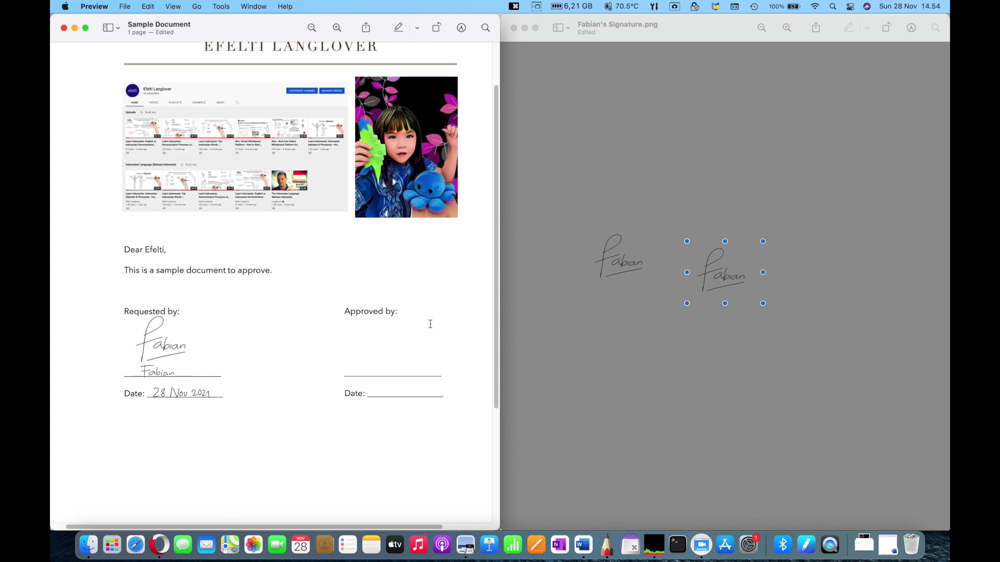
pyautogui.click(583, 545)
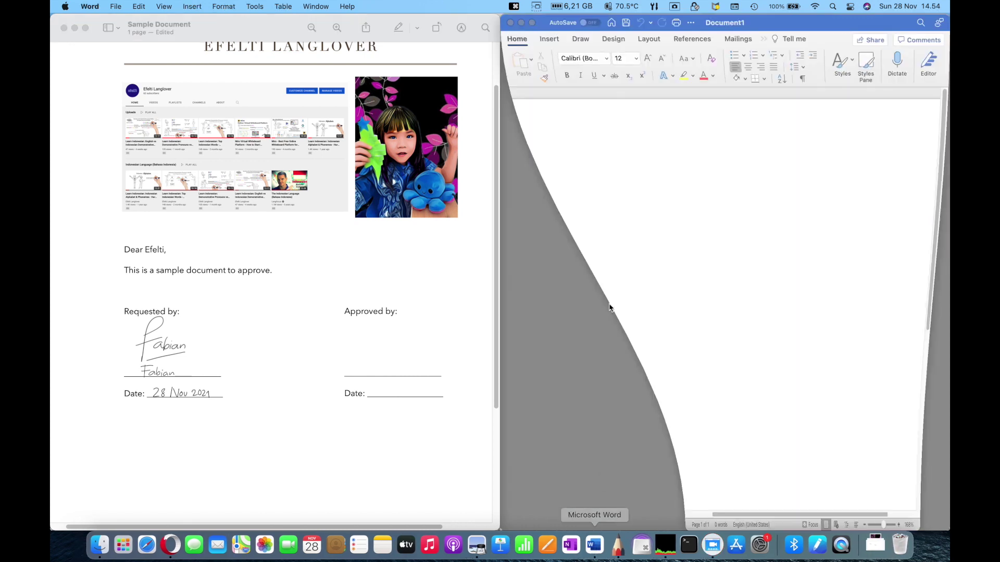
pyautogui.click(580, 39)
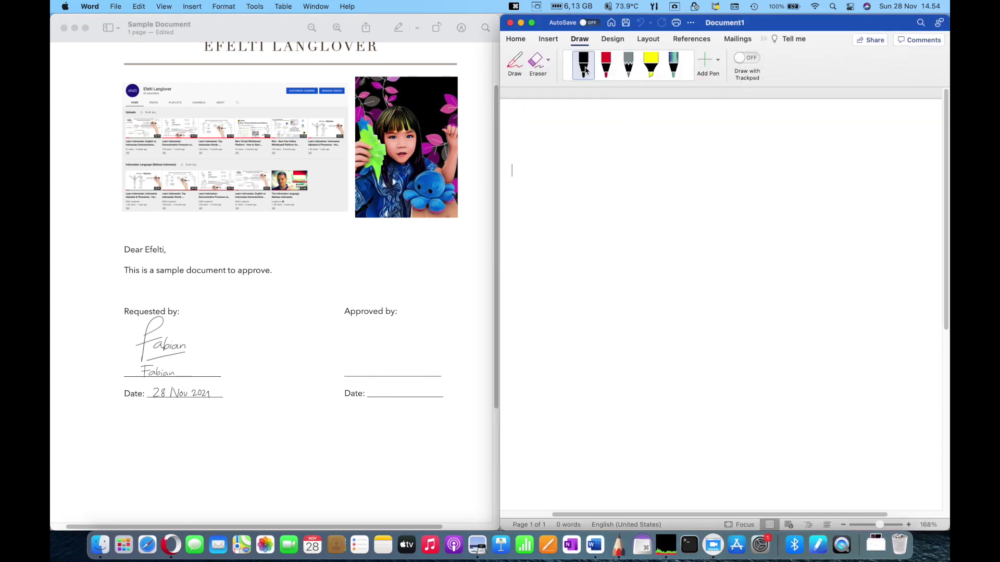
pyautogui.click(514, 61)
pyautogui.moveTo(583, 202)
pyautogui.mouseDown()
pyautogui.moveTo(565, 225)
pyautogui.moveTo(584, 236)
pyautogui.moveTo(591, 223)
pyautogui.moveTo(636, 222)
pyautogui.moveTo(648, 212)
pyautogui.moveTo(655, 233)
pyautogui.mouseUp()
pyautogui.click(652, 211)
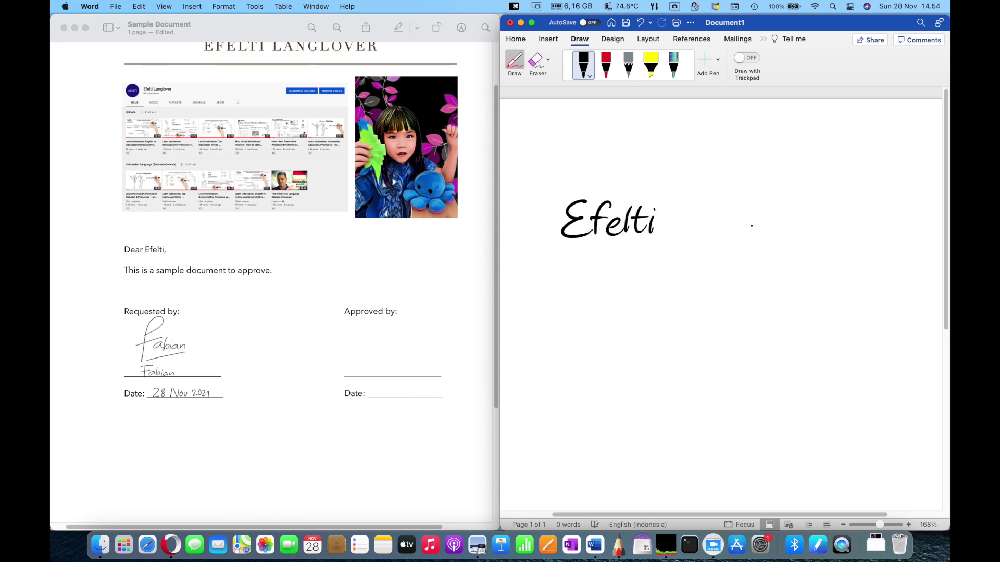
pyautogui.moveTo(564, 247); pyautogui.dragTo(651, 240)
# Turn off drawing and copy the handwritten ink signature from the Word page
pyautogui.click(515, 63)
pyautogui.click(580, 213)
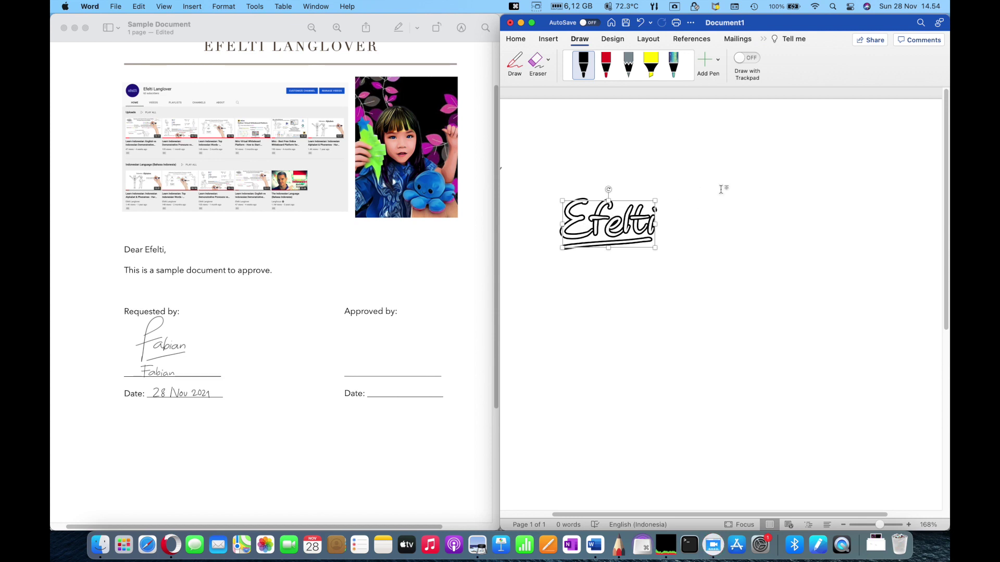
pyautogui.press('super+c')
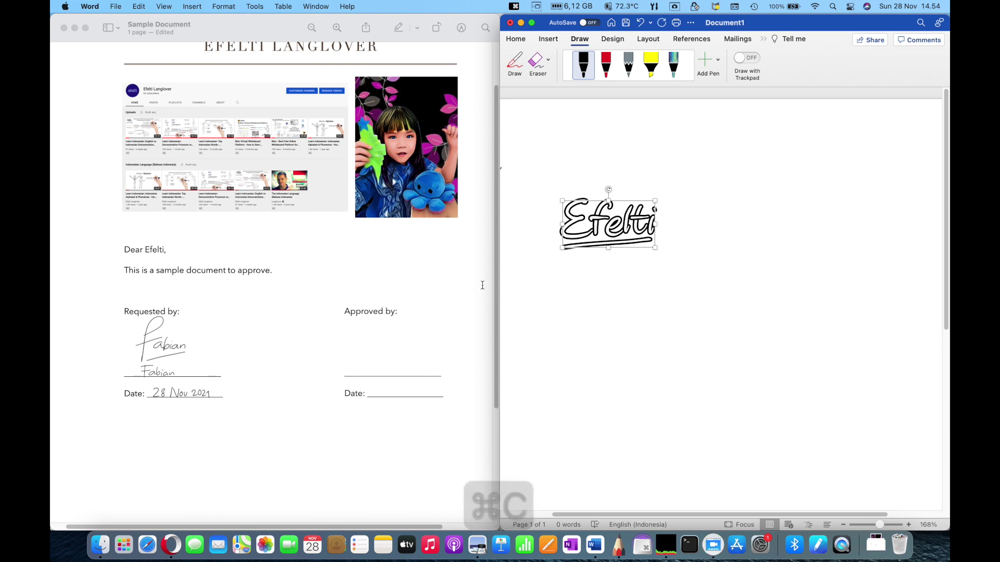
# Create a new Preview document from the copied ink signature and try to select the signature inside it
pyautogui.click(438, 257)
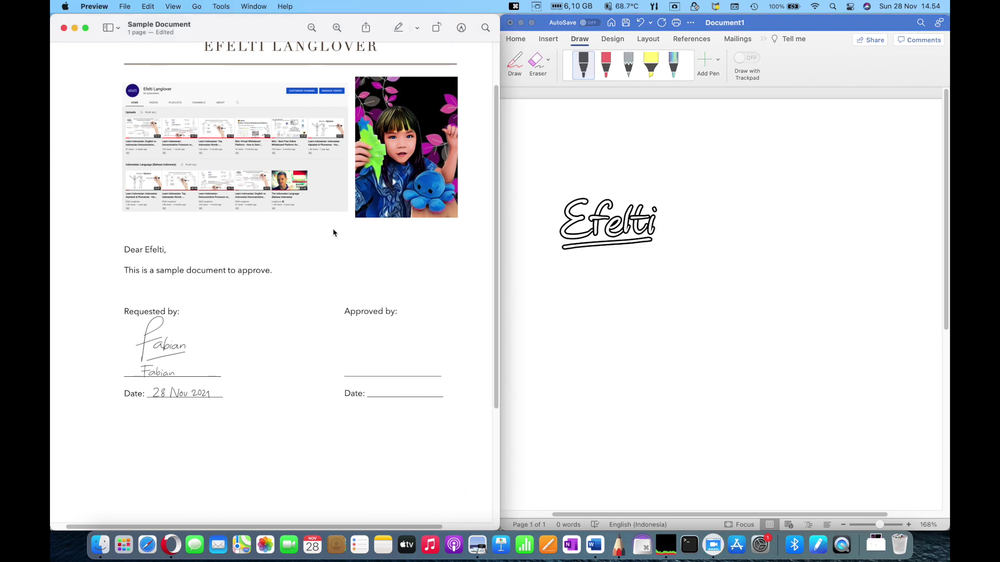
pyautogui.click(148, 7)
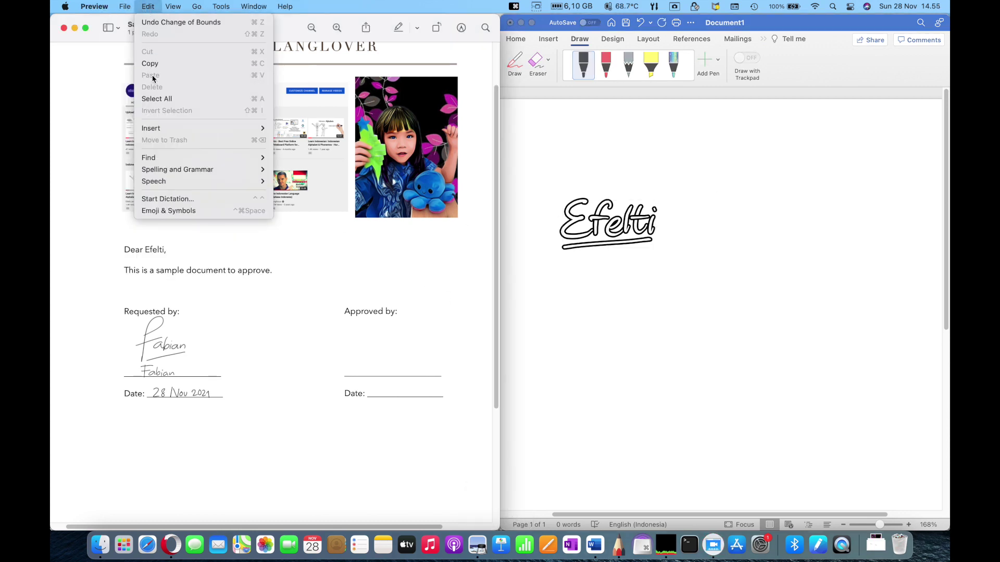
pyautogui.moveTo(124, 6)
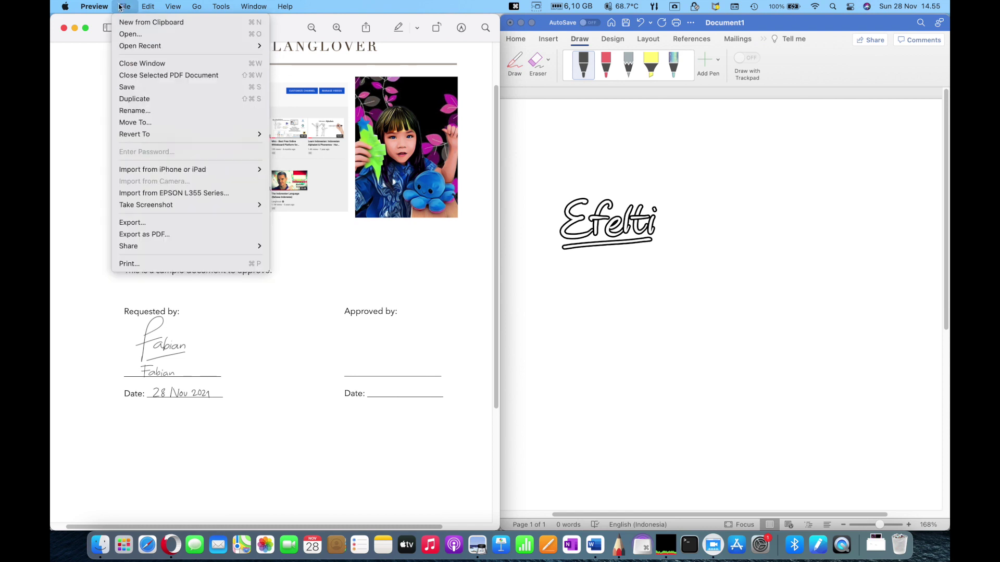
pyautogui.click(143, 22)
pyautogui.moveTo(211, 150); pyautogui.dragTo(294, 151)
pyautogui.click(352, 157)
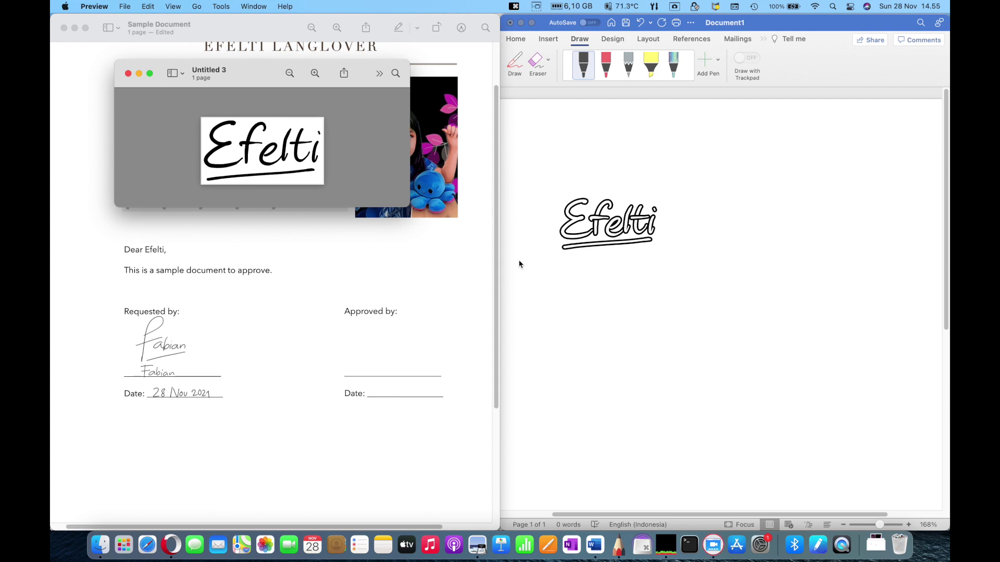
# Capture a blank area of the Word page to the clipboard, create a new Preview image from it, and move its window below the earlier one
pyautogui.press('ctrl+shift+super+4')
pyautogui.moveTo(513, 273); pyautogui.dragTo(929, 499)
pyautogui.click(125, 6)
pyautogui.click(127, 20)
pyautogui.moveTo(323, 89); pyautogui.dragTo(272, 259)
# Copy the ink signature from Word, paste it into the blank Preview image, and scale it down
pyautogui.click(613, 282)
pyautogui.click(599, 221)
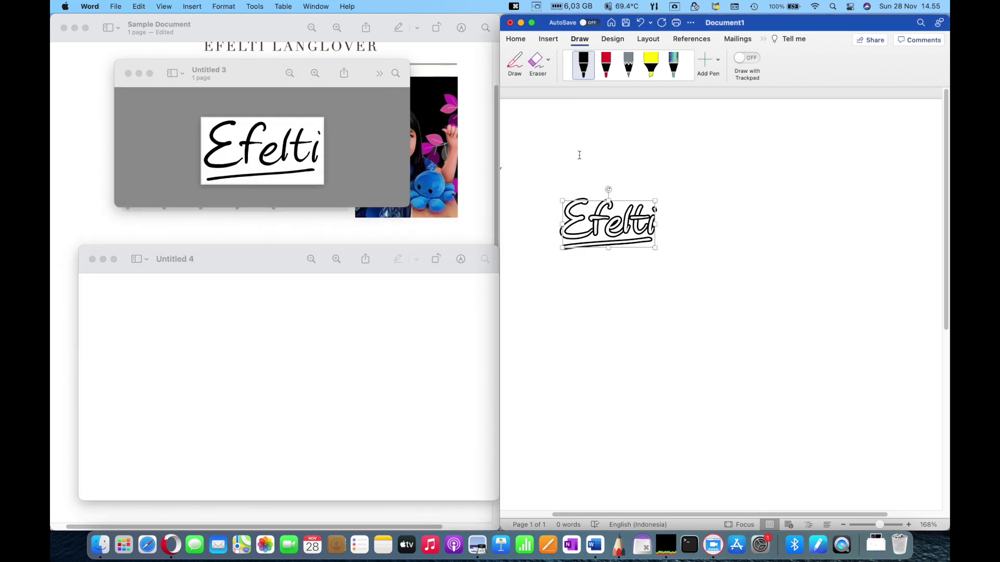
pyautogui.rightClick(615, 222)
pyautogui.click(645, 243)
pyautogui.click(256, 337)
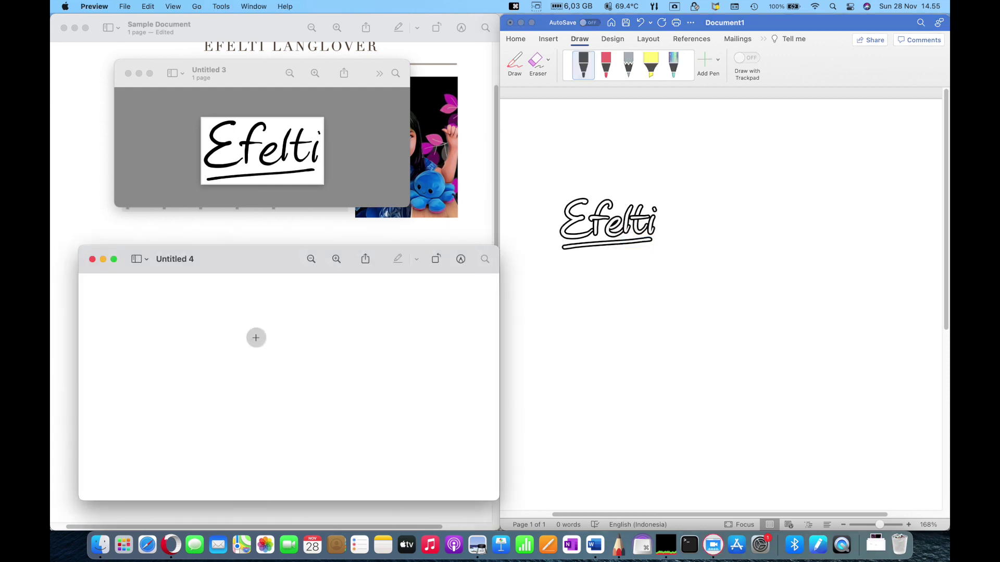
pyautogui.click(148, 6)
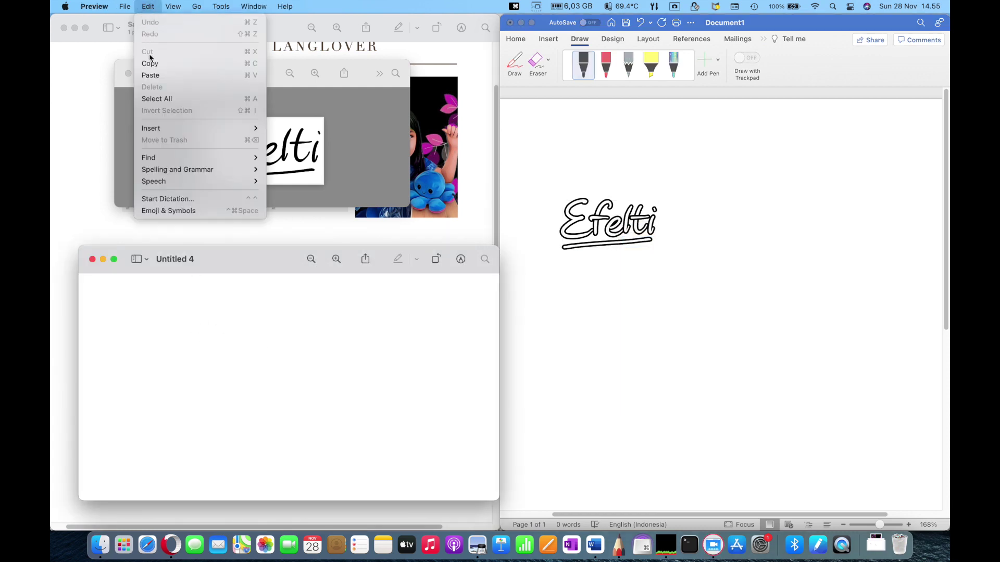
pyautogui.click(161, 74)
pyautogui.moveTo(286, 372); pyautogui.dragTo(226, 364)
# Duplicate the signature in the blank image, move the duplicate aside, copy it, and return to Sample Document
pyautogui.click(148, 6)
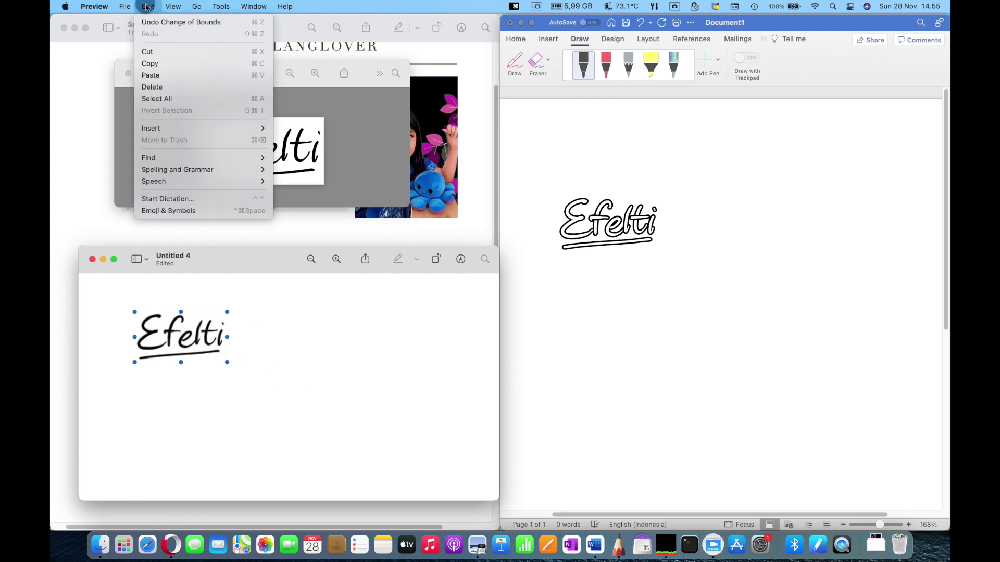
pyautogui.click(150, 64)
pyautogui.click(149, 7)
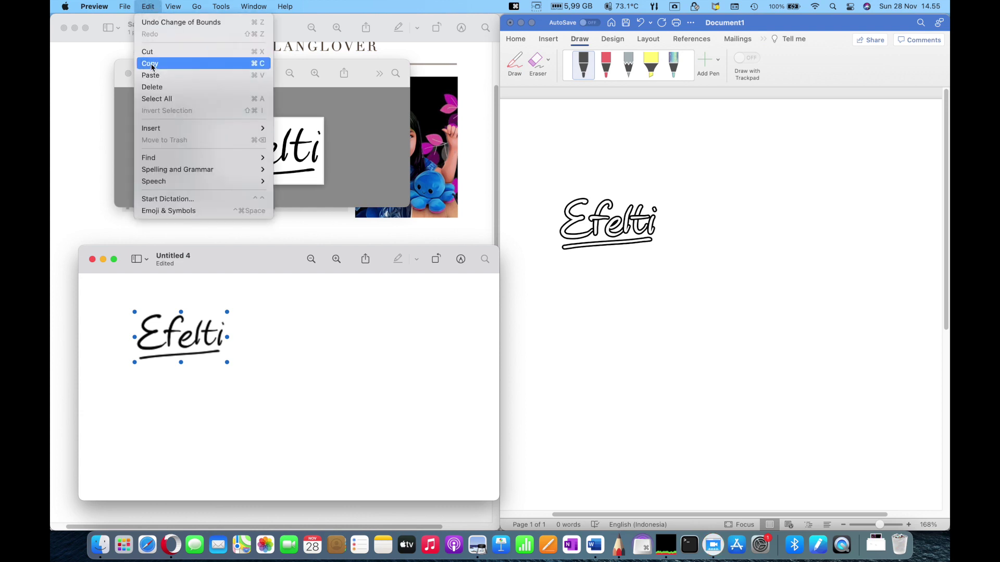
pyautogui.click(150, 75)
pyautogui.moveTo(207, 336); pyautogui.dragTo(378, 359)
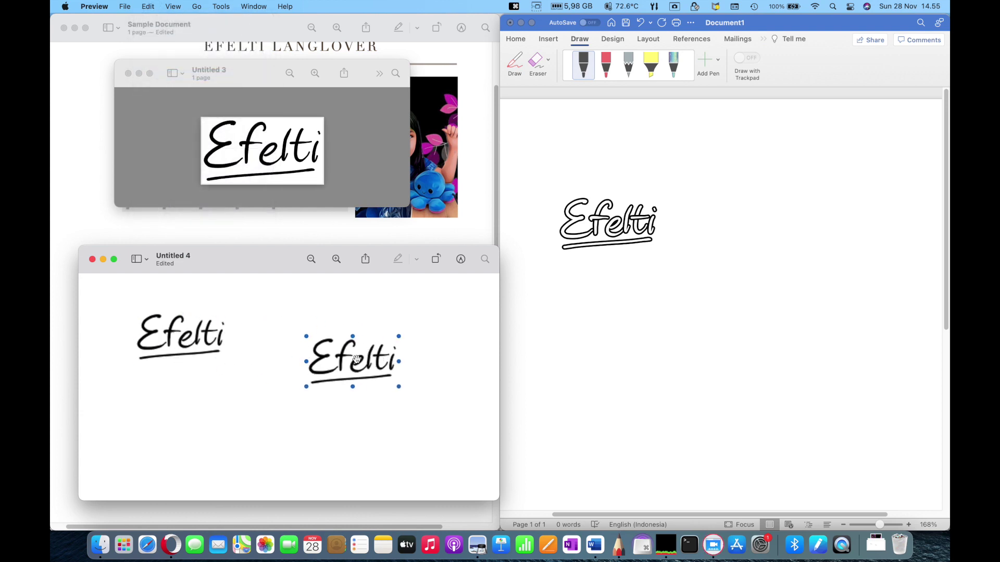
pyautogui.click(148, 6)
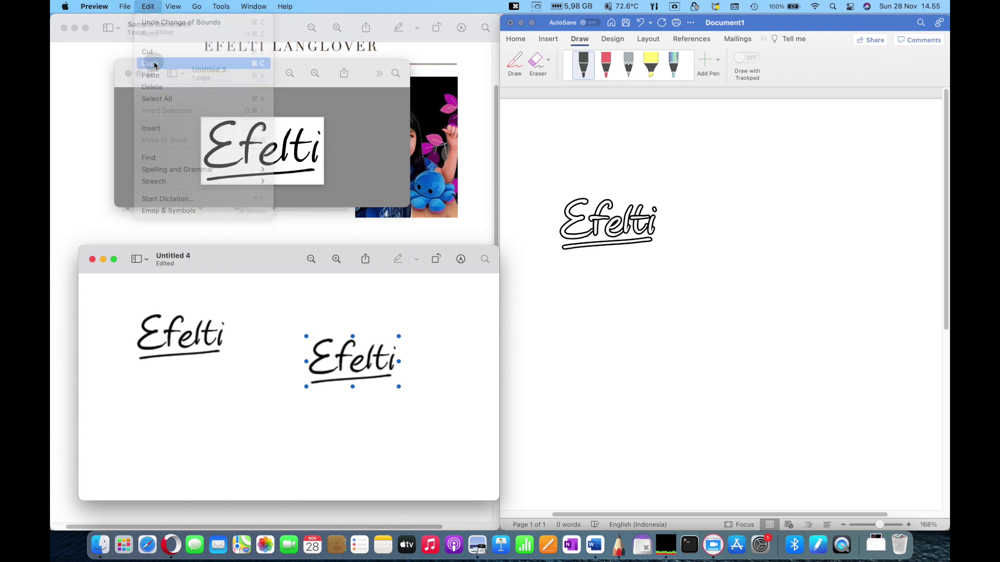
pyautogui.click(154, 65)
pyautogui.click(81, 135)
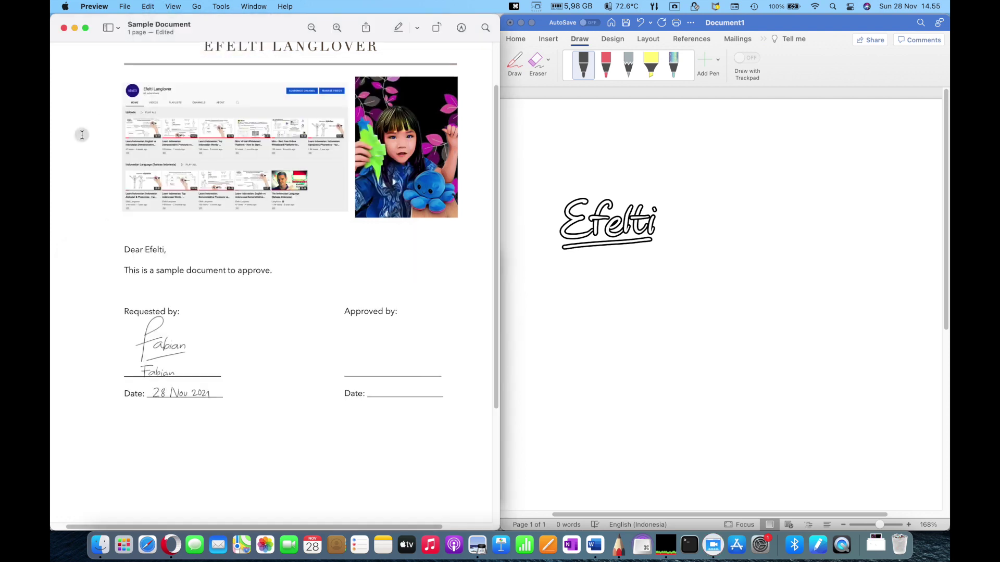
# Paste the copied signature into Sample Document, scale it down, and place it above the line under "Approved by:"
pyautogui.click(148, 6)
pyautogui.click(155, 74)
pyautogui.moveTo(477, 222); pyautogui.dragTo(203, 252)
pyautogui.moveTo(121, 207)
pyautogui.mouseDown()
pyautogui.moveTo(233, 265)
pyautogui.moveTo(341, 342)
pyautogui.moveTo(349, 333)
pyautogui.moveTo(384, 354)
pyautogui.moveTo(374, 327)
pyautogui.mouseUp()
pyautogui.click(454, 315)
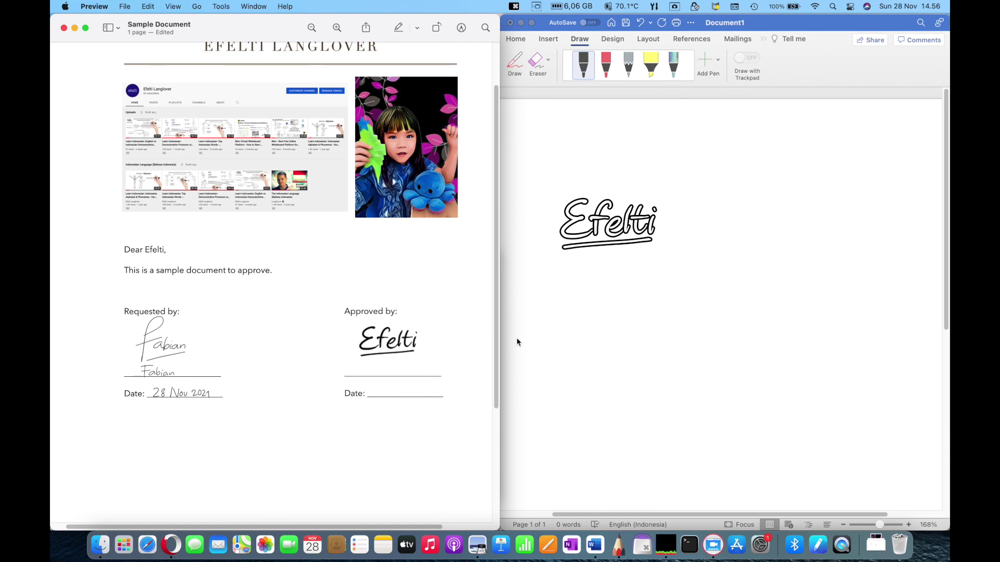
# Open IMG_9248.HEIC from the downloads and move its window higher on the screen
pyautogui.click(877, 545)
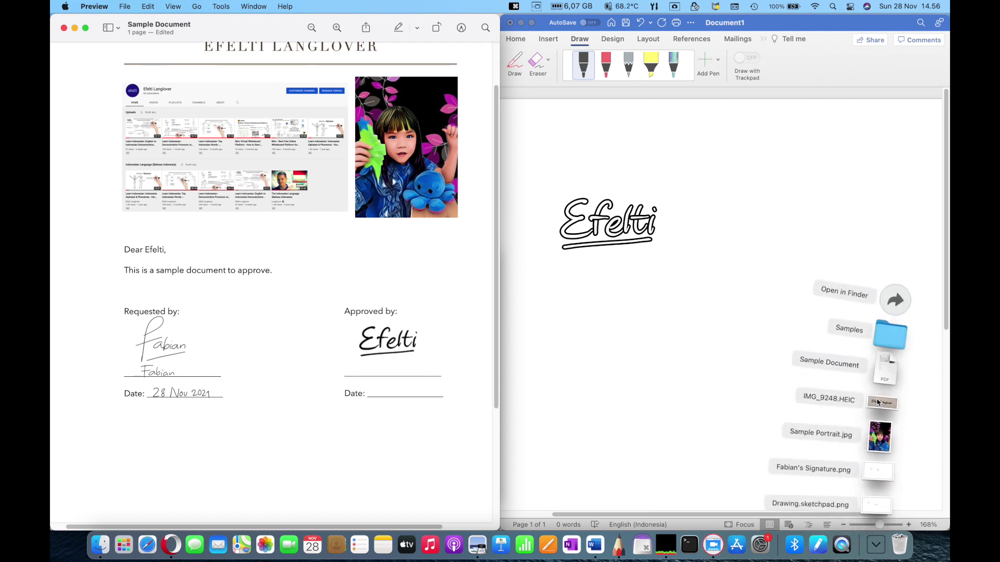
pyautogui.click(878, 407)
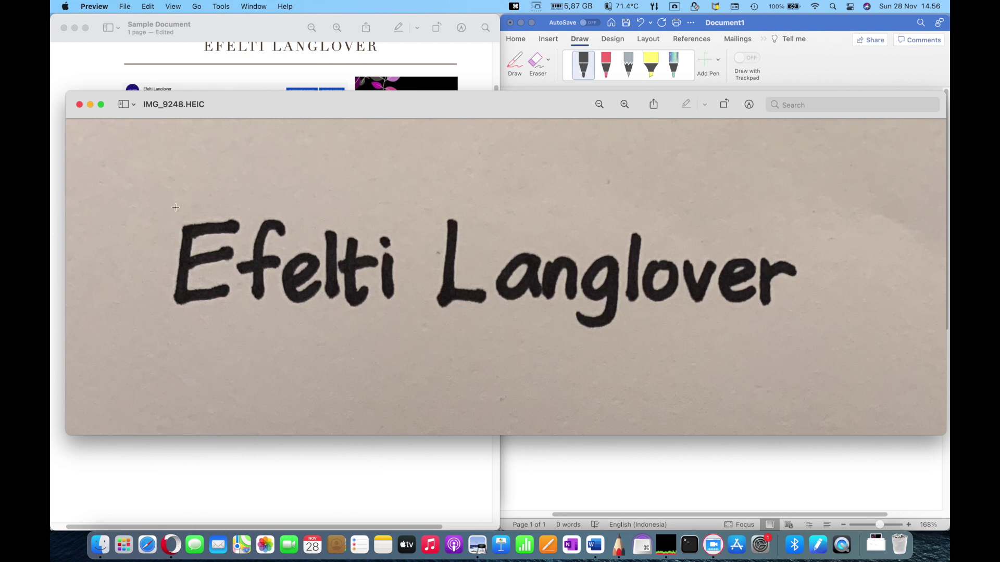
pyautogui.moveTo(328, 99); pyautogui.dragTo(314, 71)
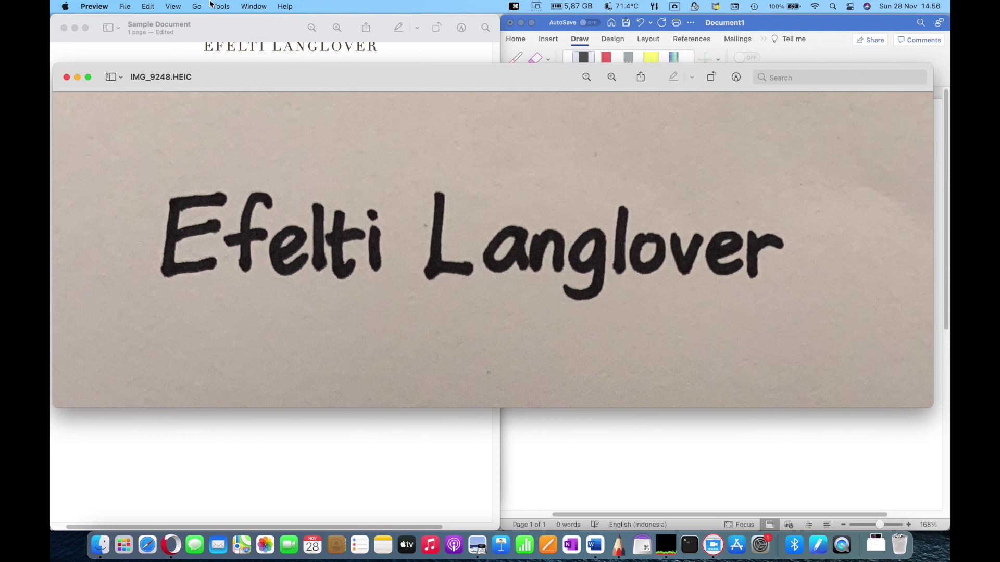
# Raise the exposure and contrast of IMG_9248.HEIC with Adjust Color until the paper turns white and the ink solid black
pyautogui.click(173, 6)
pyautogui.click(172, 6)
pyautogui.click(220, 7)
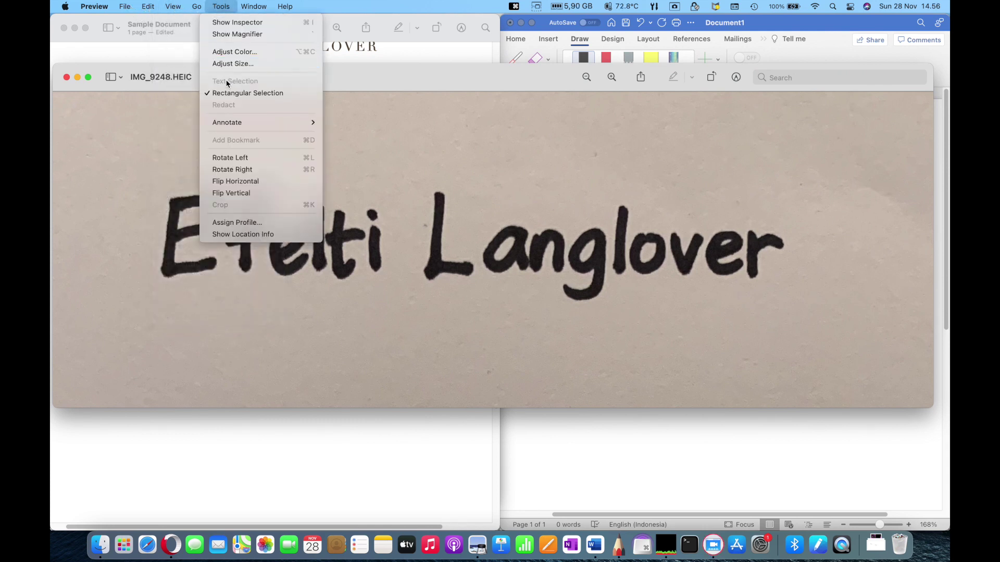
pyautogui.click(237, 55)
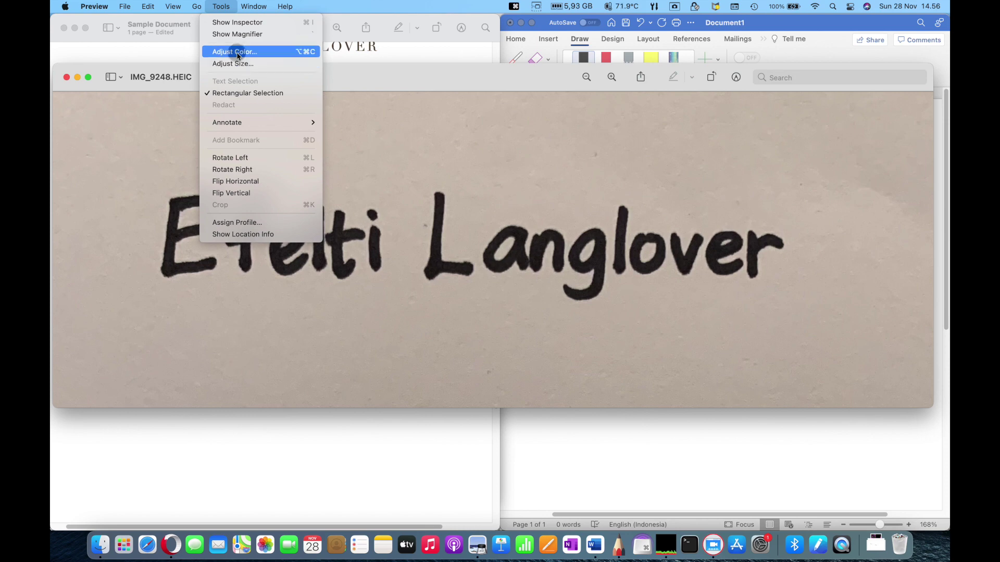
pyautogui.moveTo(308, 204); pyautogui.dragTo(745, 238)
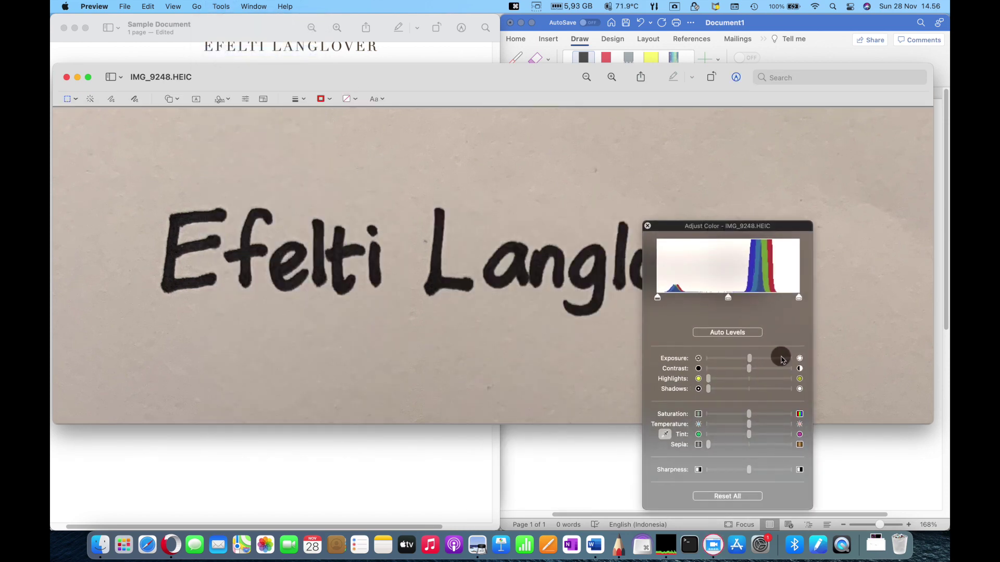
pyautogui.click(781, 359)
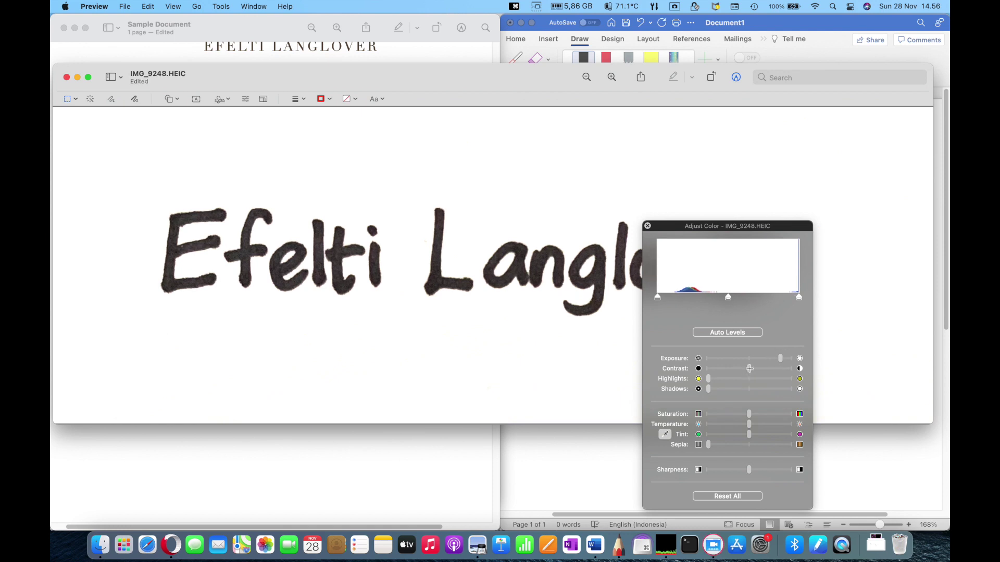
pyautogui.moveTo(748, 370); pyautogui.dragTo(785, 361)
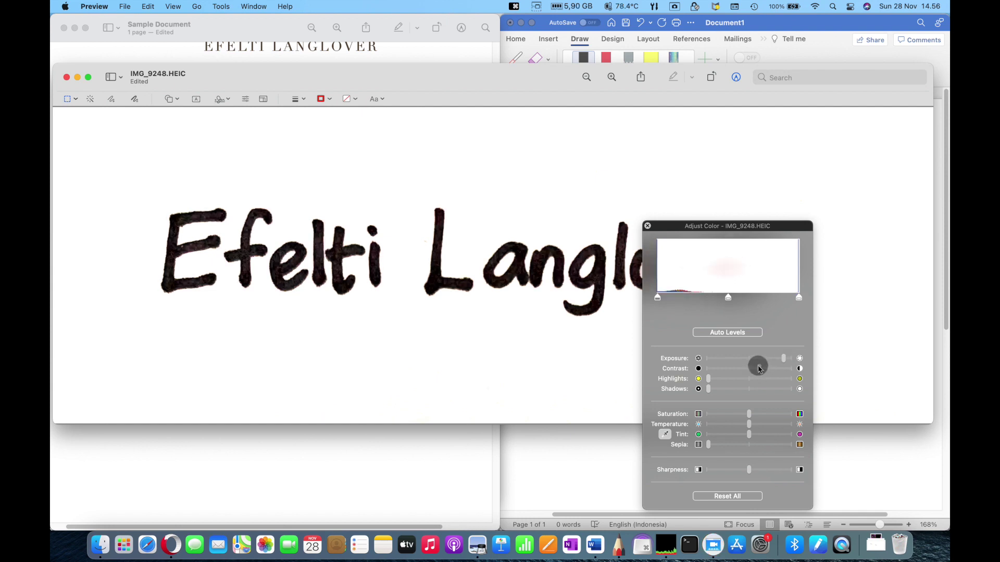
pyautogui.moveTo(677, 226); pyautogui.dragTo(787, 215)
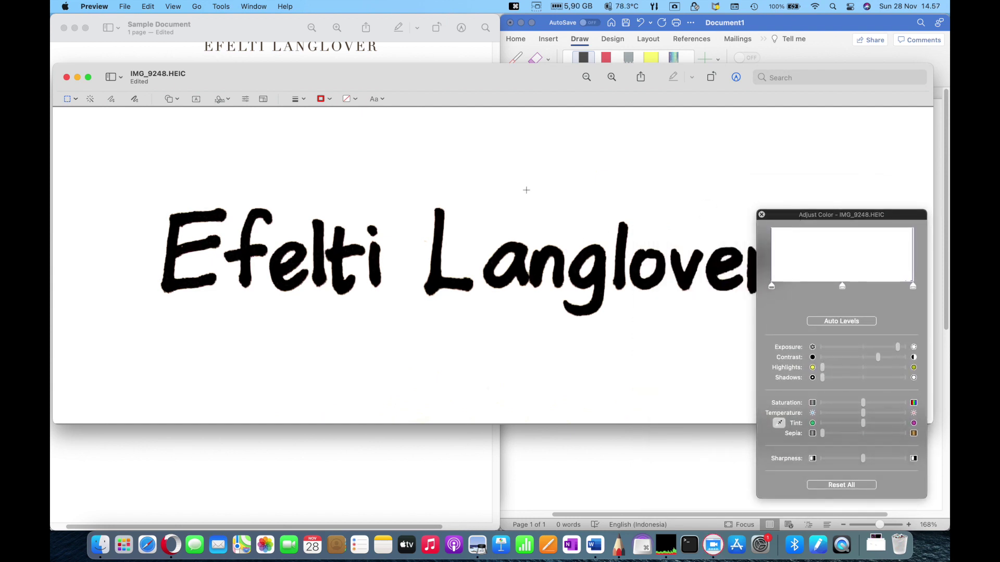
# Export the color-adjusted image to Downloads as a PNG named IMG_9248
pyautogui.click(91, 99)
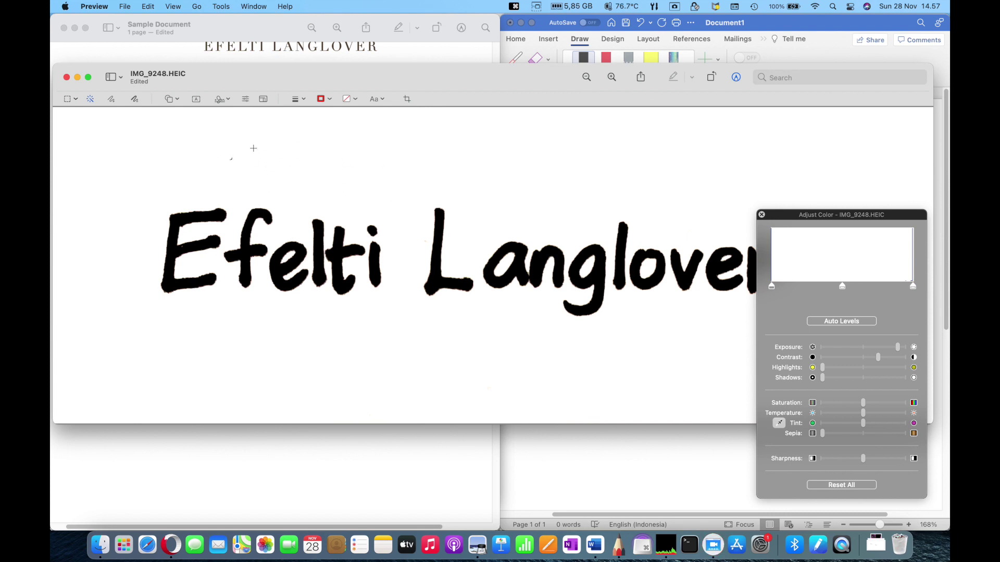
pyautogui.click(125, 6)
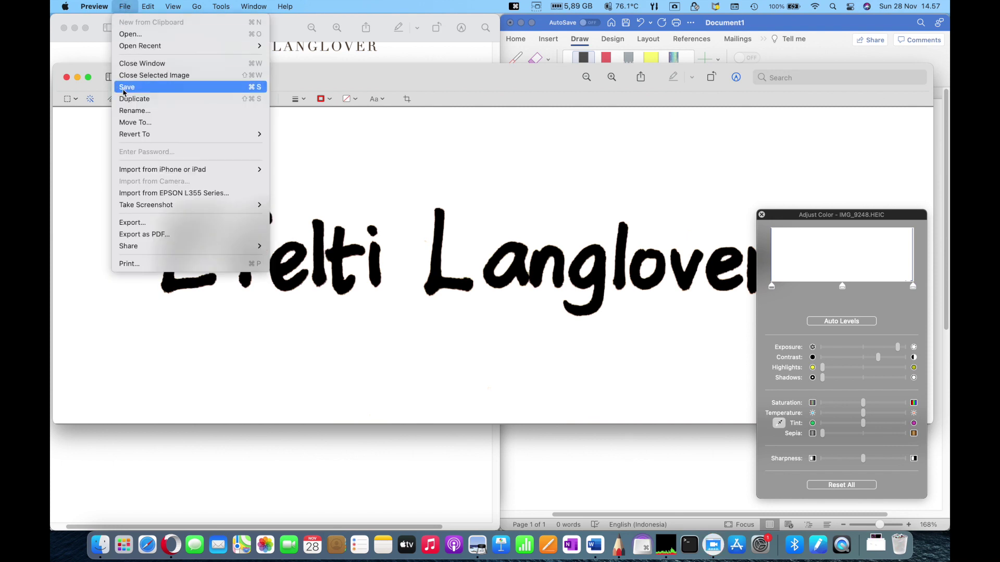
pyautogui.click(132, 223)
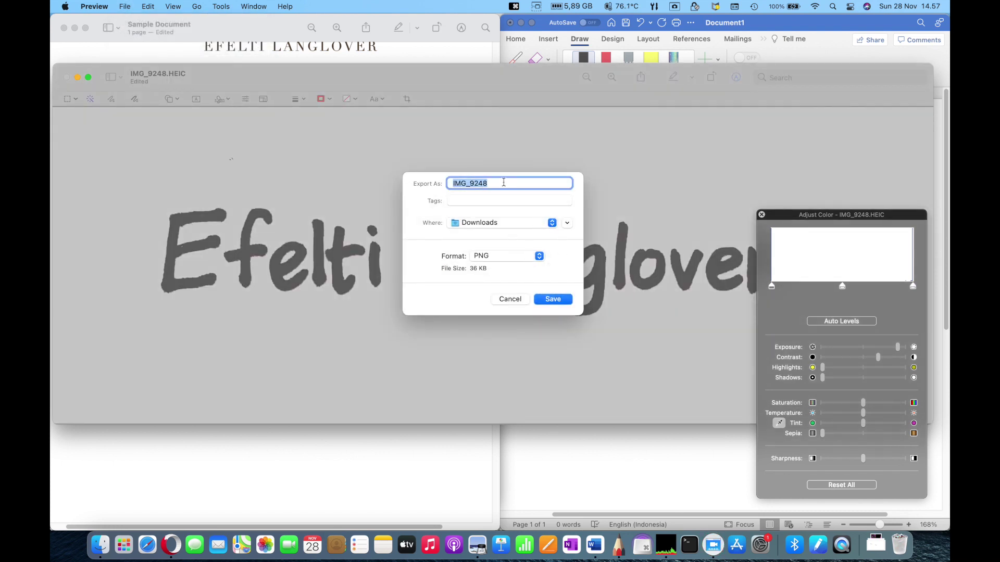
pyautogui.click(553, 299)
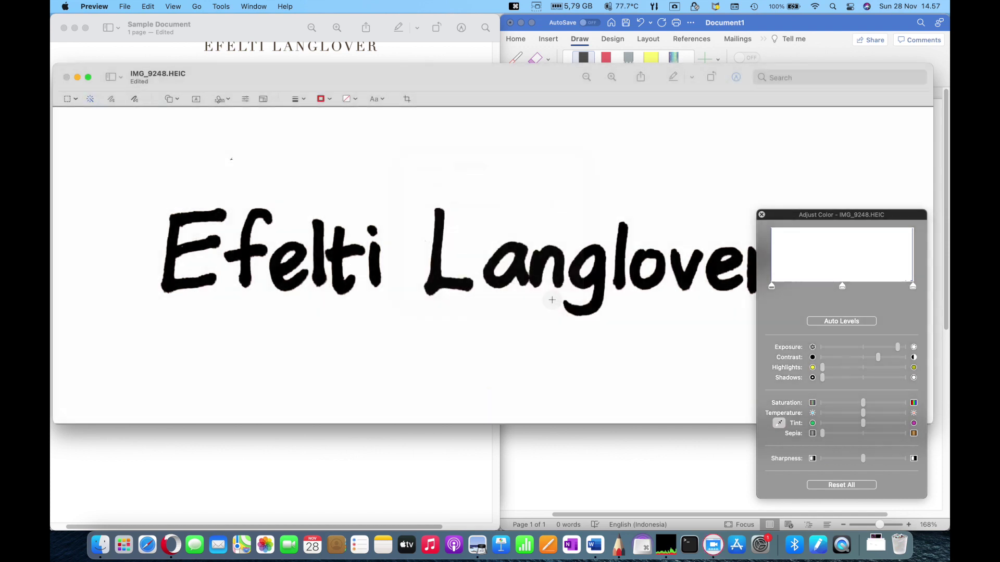
# Open the exported IMG_9248 PNG and delete the white background around the handwriting with Instant Alpha
pyautogui.click(879, 551)
pyautogui.click(833, 328)
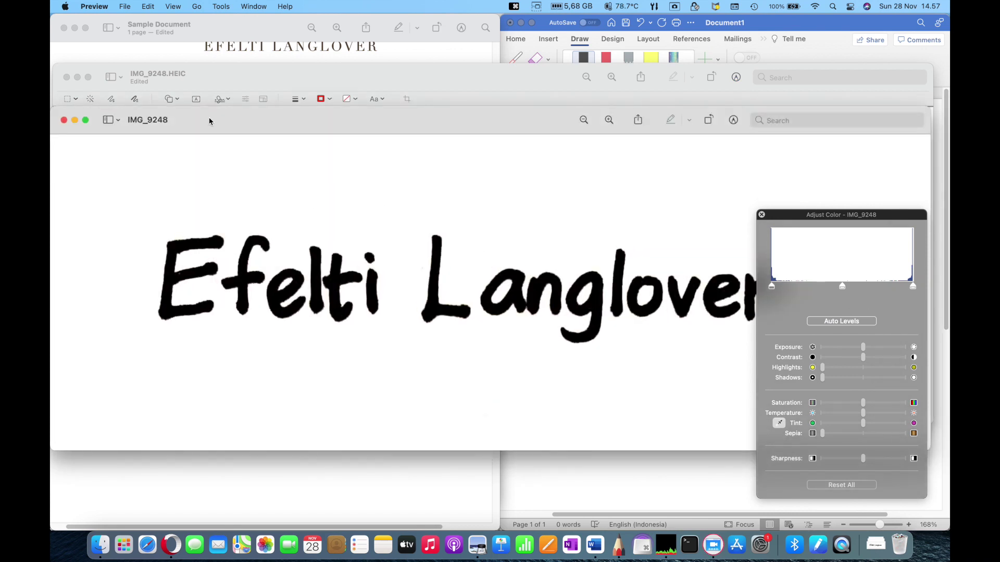
pyautogui.click(733, 120)
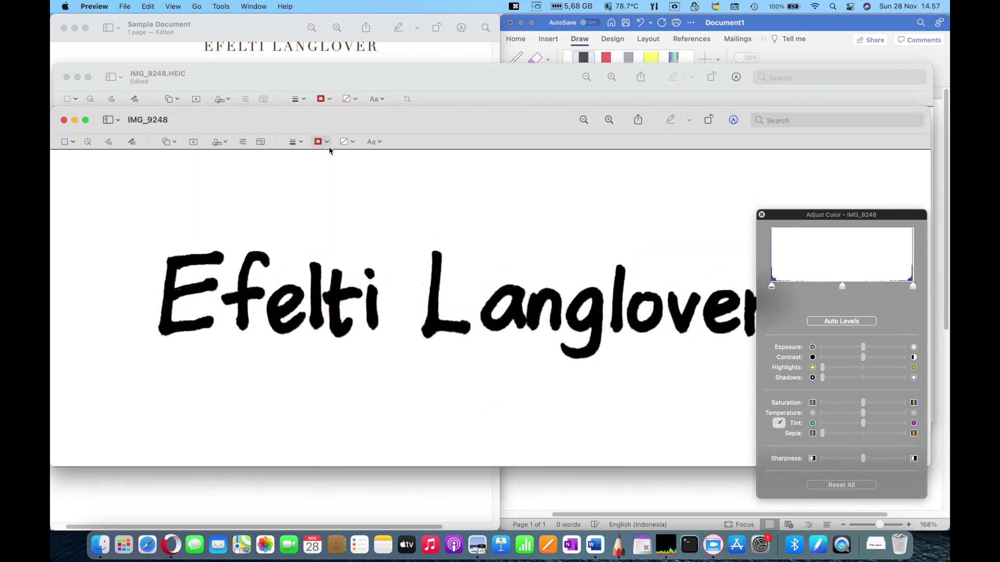
pyautogui.click(88, 142)
pyautogui.moveTo(365, 217); pyautogui.dragTo(372, 219)
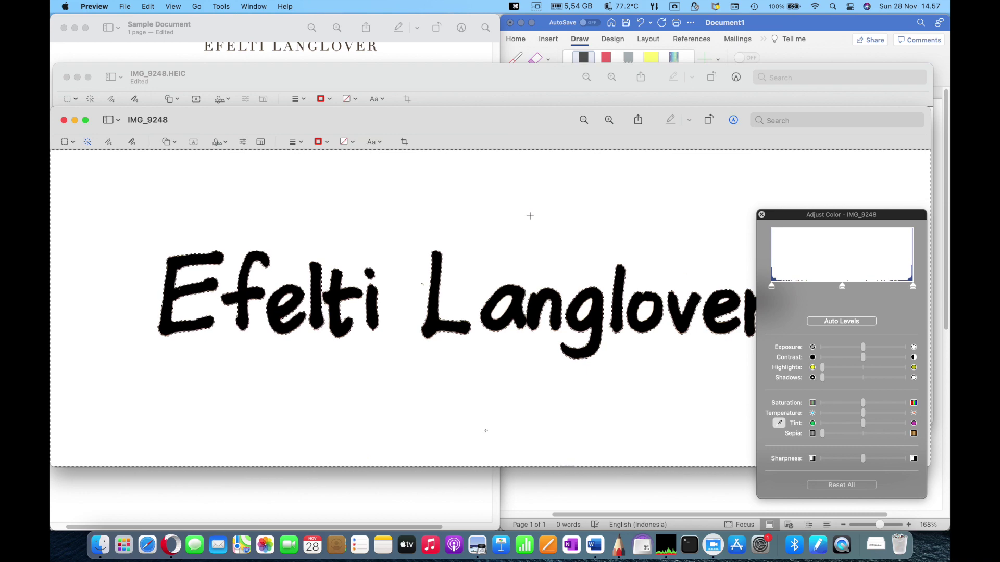
pyautogui.press('BackSpace')
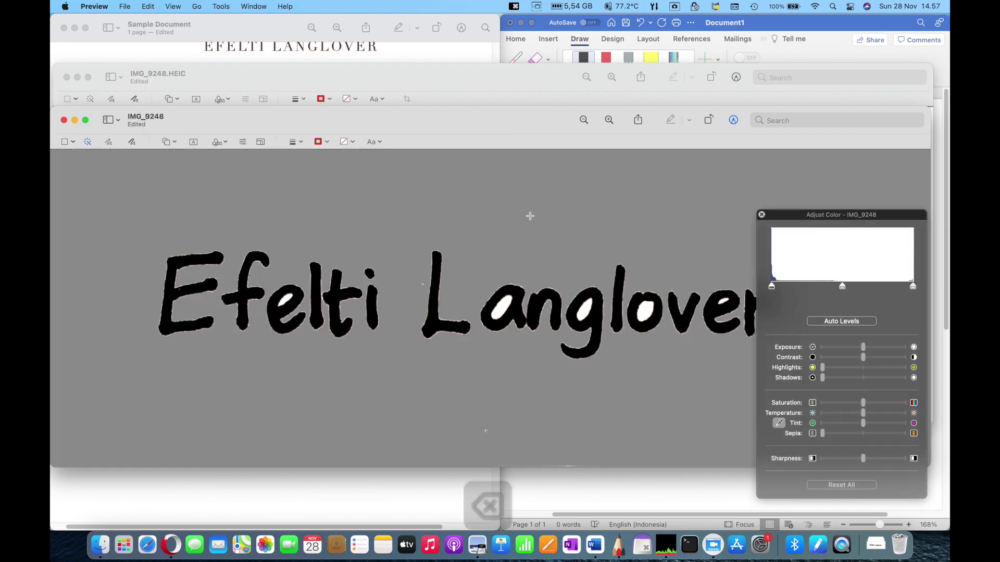
# Delete the remaining white areas enclosed inside the handwritten letters with Instant Alpha
pyautogui.click(420, 282)
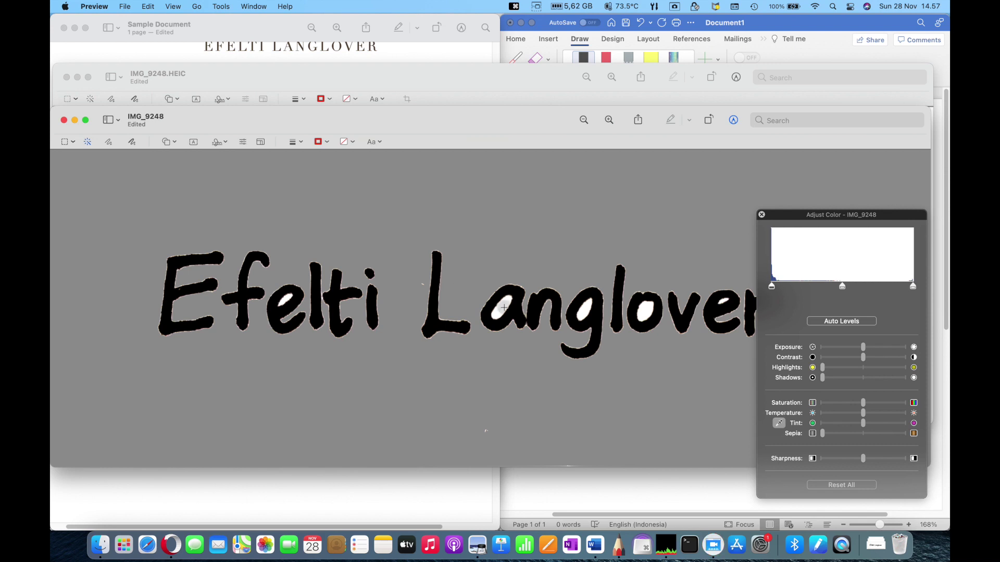
pyautogui.click(584, 310)
pyautogui.press('BackSpace')
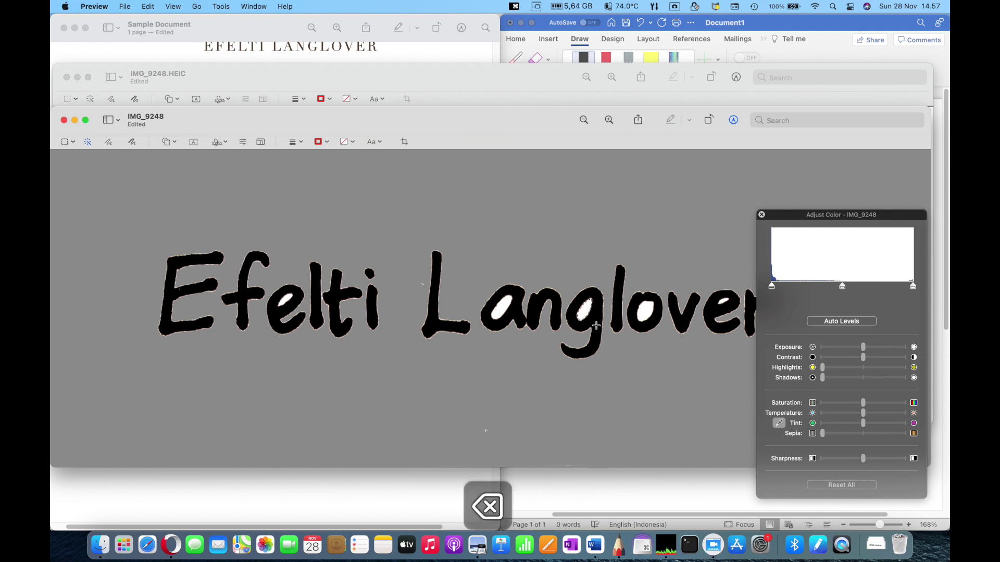
pyautogui.press('BackSpace')
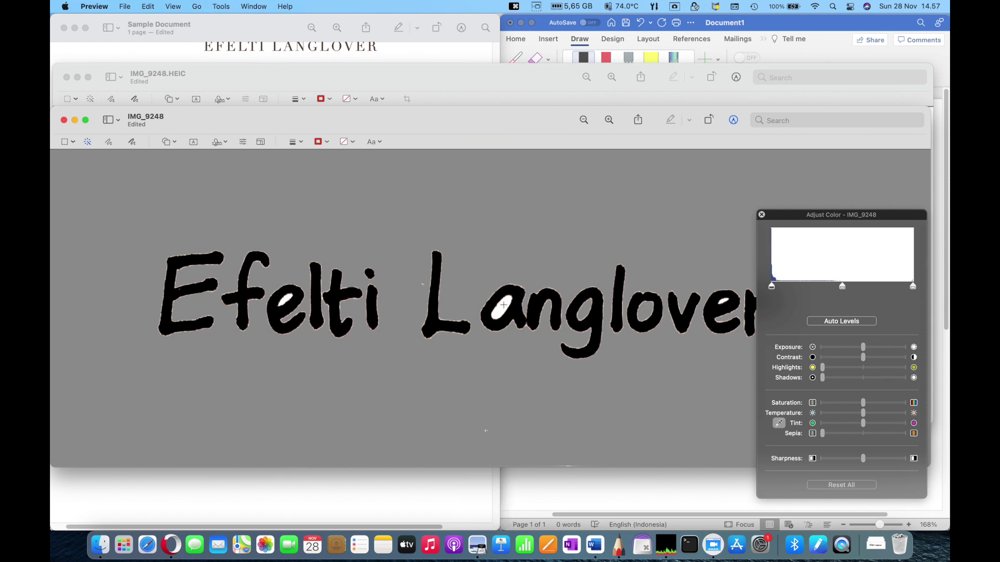
pyautogui.scroll(2, 504, 305)
pyautogui.scroll(2, 503, 308)
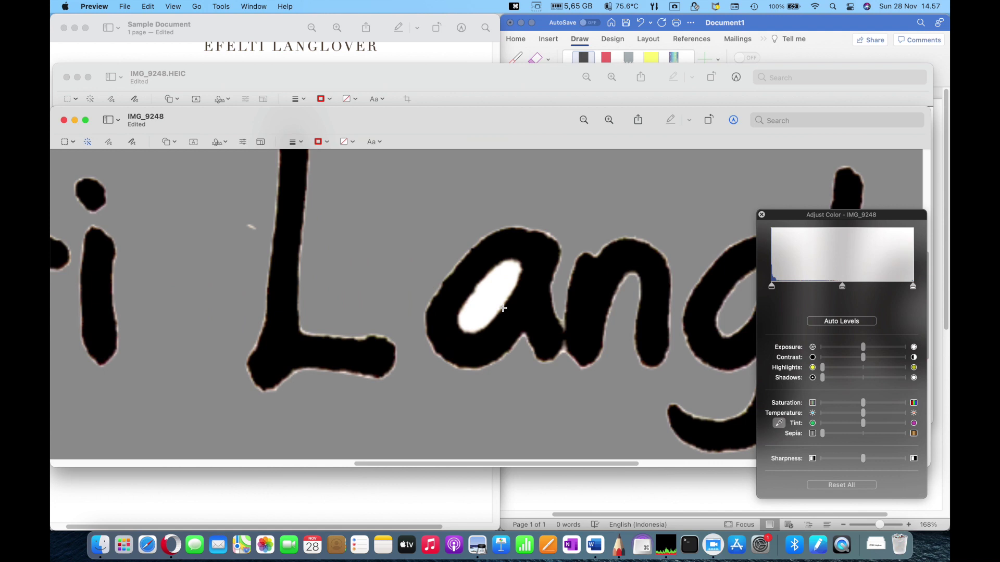
pyautogui.click(489, 297)
pyautogui.press('BackSpace')
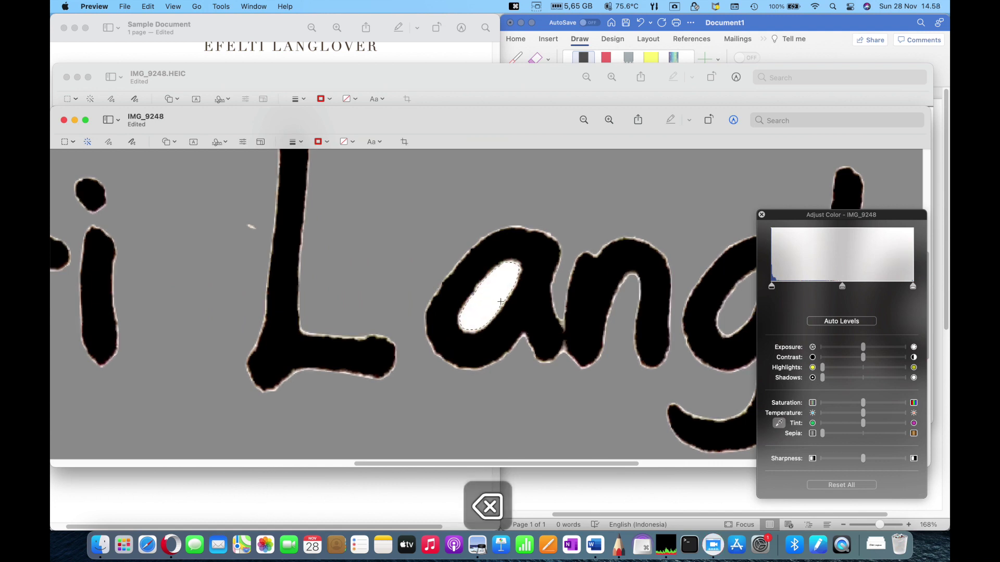
pyautogui.scroll(-3, 248, 308)
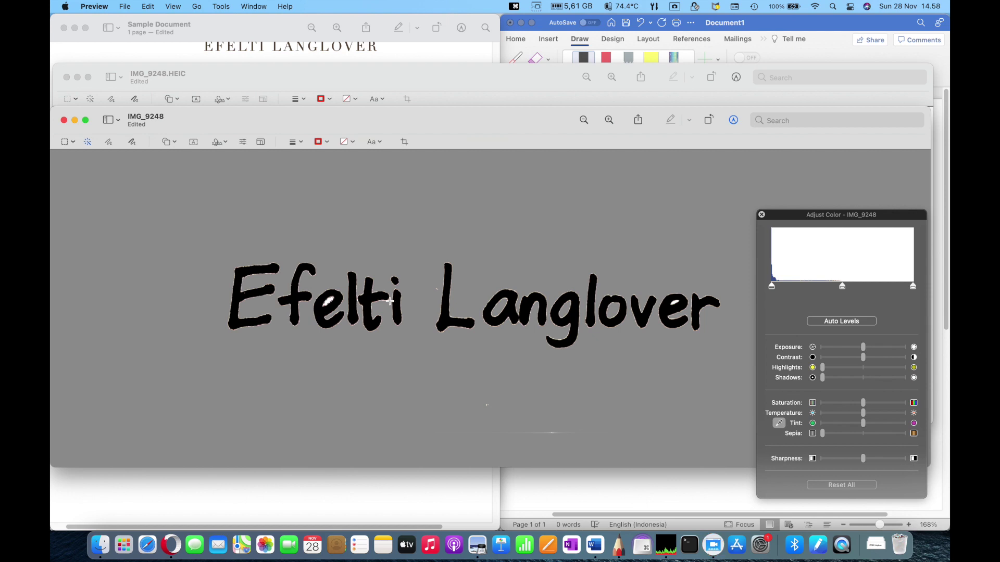
pyautogui.press('BackSpace')
pyautogui.scroll(5, 675, 302)
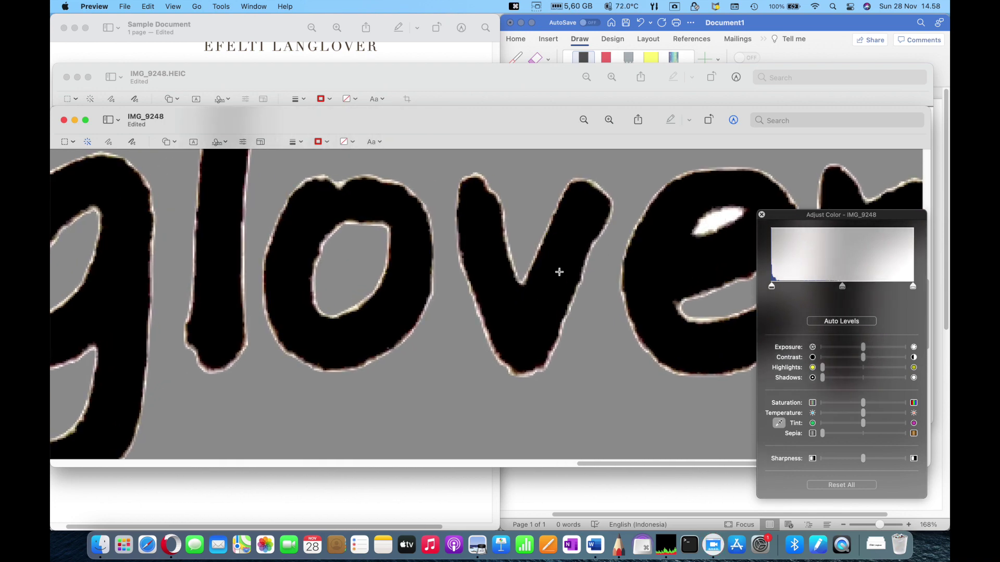
pyautogui.scroll(-2, 559, 272)
pyautogui.scroll(-5, 559, 272)
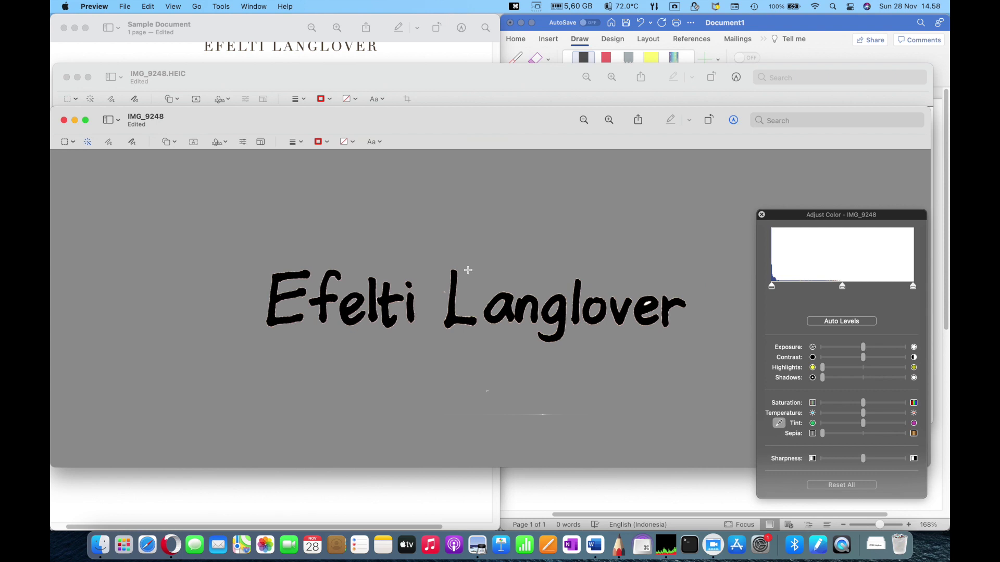
# Delete the stray speck beside the capital L using a rectangular selection
pyautogui.scroll(3, 426, 259)
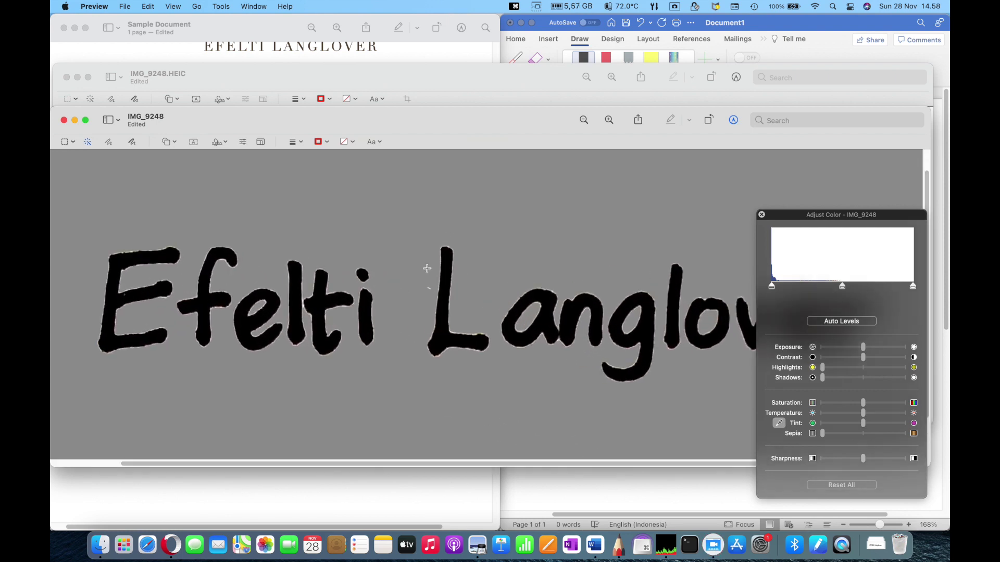
pyautogui.click(69, 144)
pyautogui.moveTo(424, 282)
pyautogui.mouseDown()
pyautogui.moveTo(448, 299)
pyautogui.moveTo(435, 297)
pyautogui.mouseUp()
pyautogui.press('BackSpace')
pyautogui.scroll(-1, 471, 364)
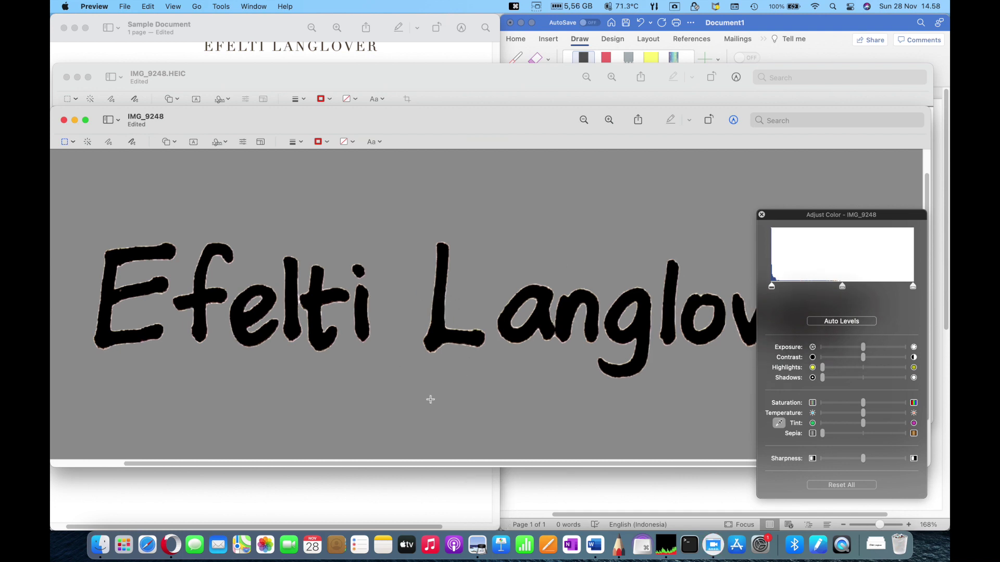
# Enclose the whole handwritten name in a tight rectangular selection and copy it
pyautogui.scroll(-5, 430, 399)
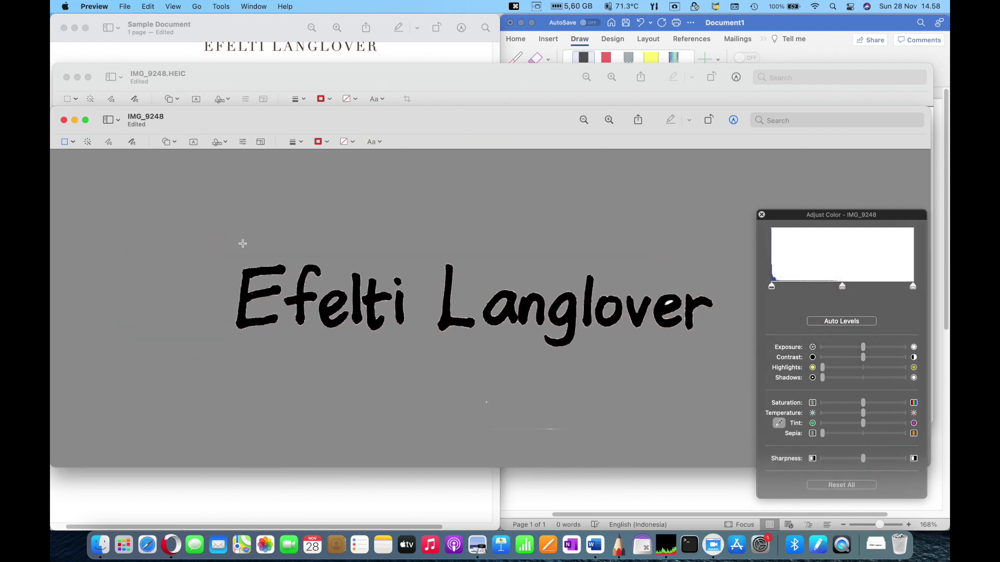
pyautogui.moveTo(227, 253); pyautogui.dragTo(725, 361)
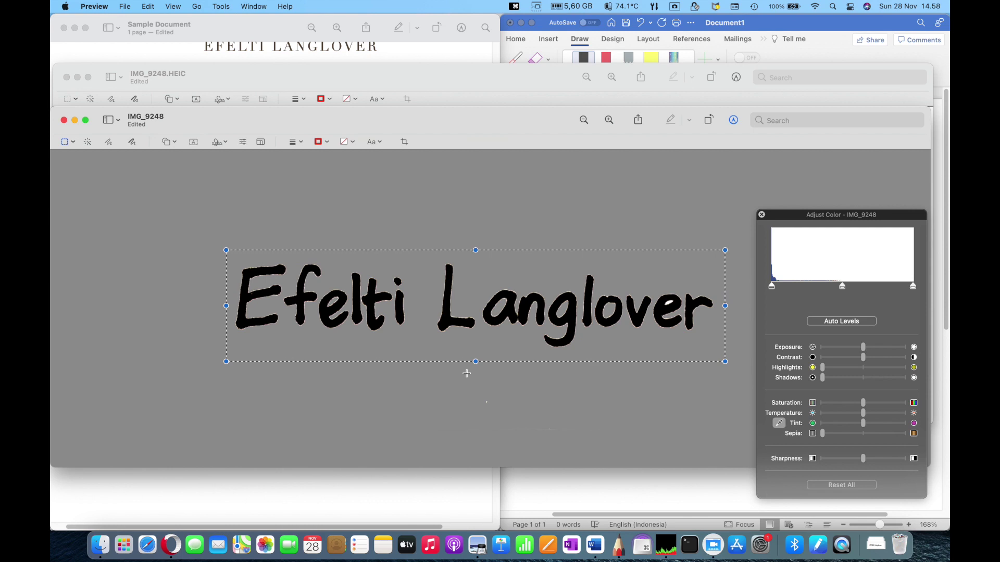
pyautogui.moveTo(479, 361); pyautogui.dragTo(478, 356)
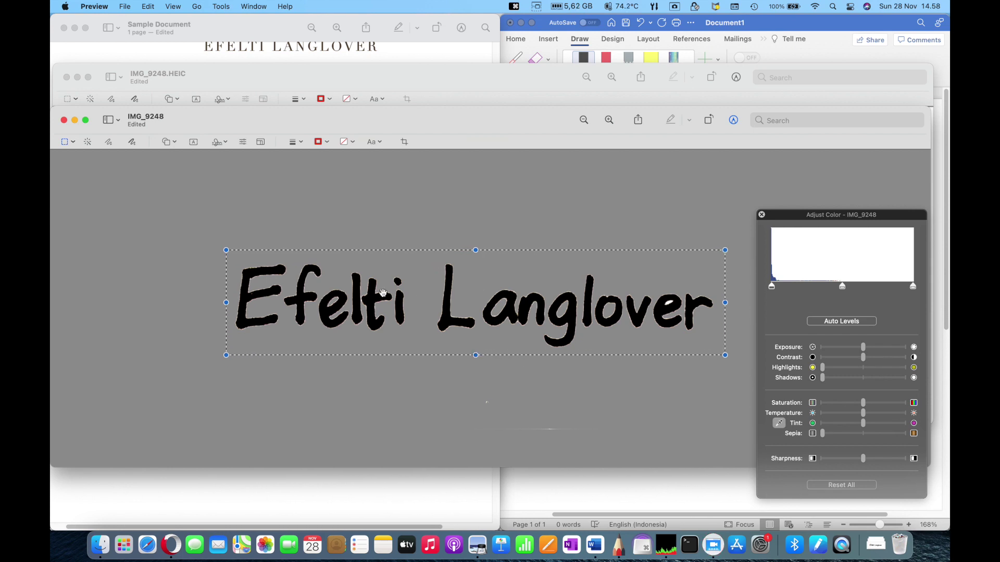
pyautogui.click(125, 6)
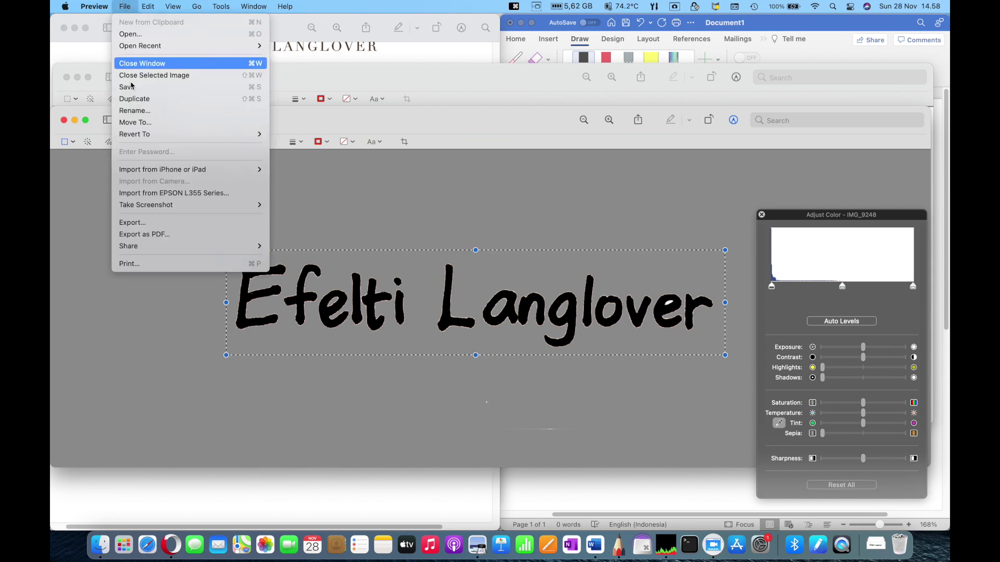
pyautogui.moveTo(148, 6)
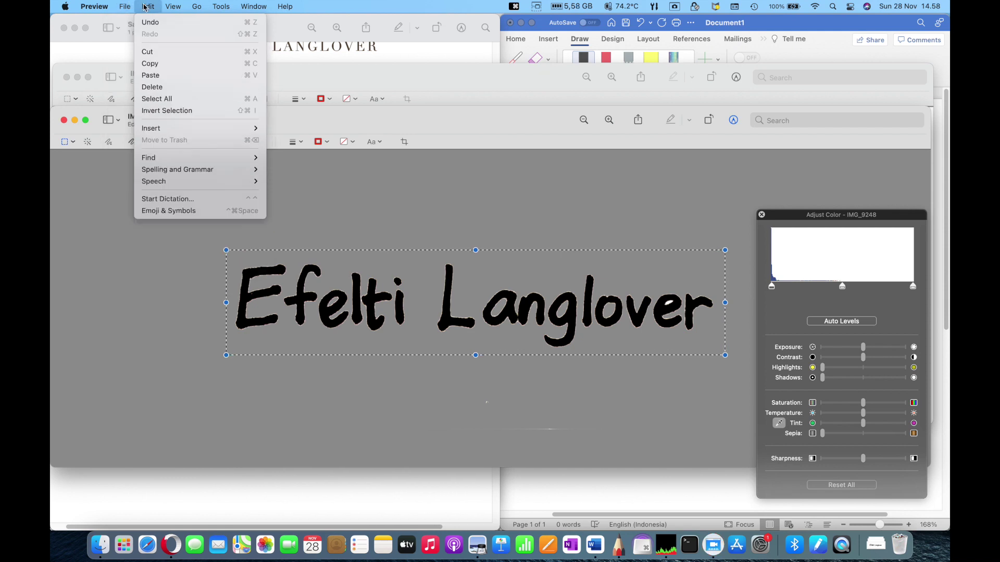
pyautogui.click(151, 63)
# Paste the copied name into the same image and move the pasted copy above the original
pyautogui.click(148, 7)
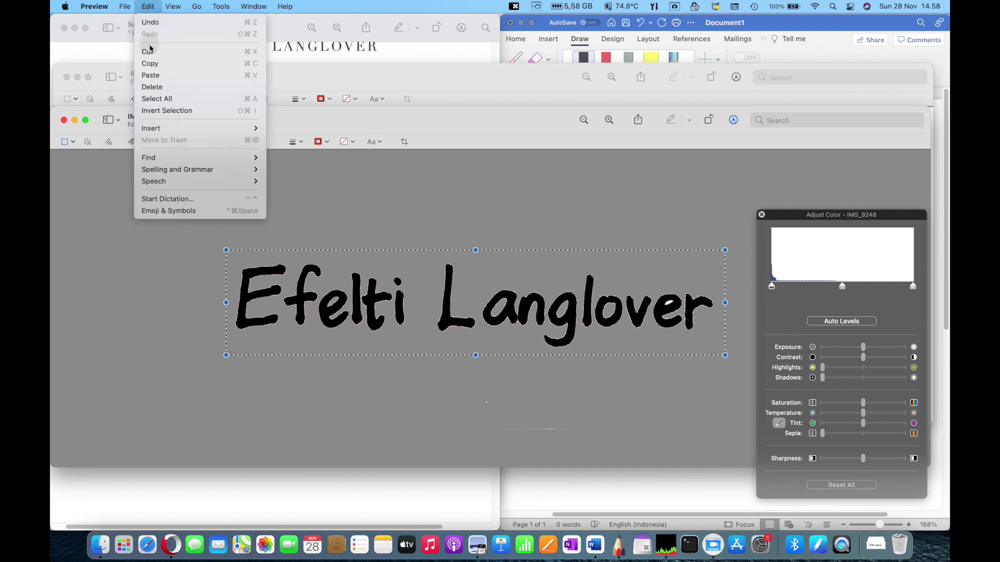
pyautogui.click(151, 75)
pyautogui.moveTo(358, 285)
pyautogui.mouseDown()
pyautogui.moveTo(334, 273)
pyautogui.moveTo(360, 235)
pyautogui.moveTo(348, 203)
pyautogui.mouseUp()
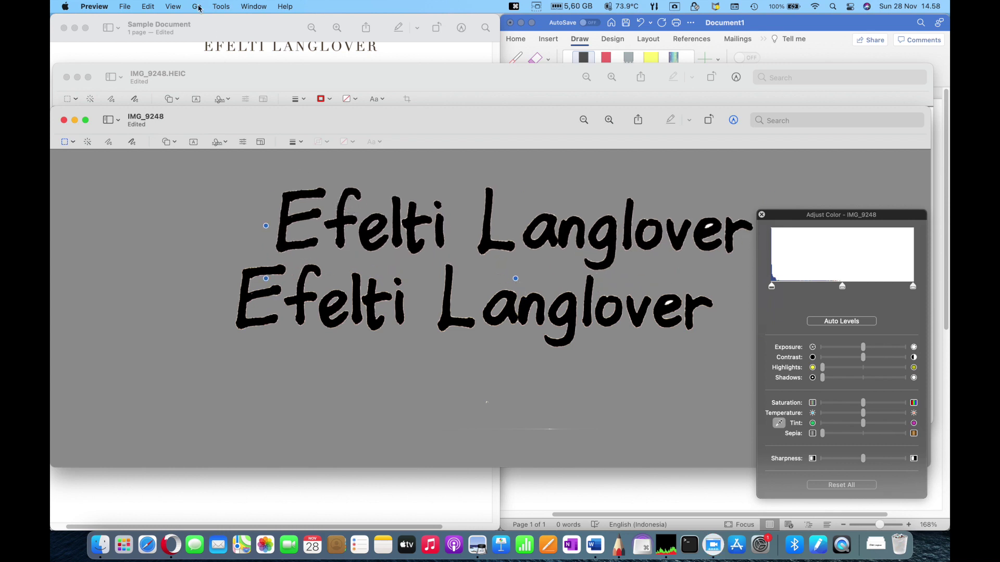
# Copy the pasted handwritten name object and paste it into the Sample Document PDF
pyautogui.click(172, 6)
pyautogui.moveTo(148, 7)
pyautogui.click(151, 63)
pyautogui.click(283, 58)
pyautogui.click(291, 276)
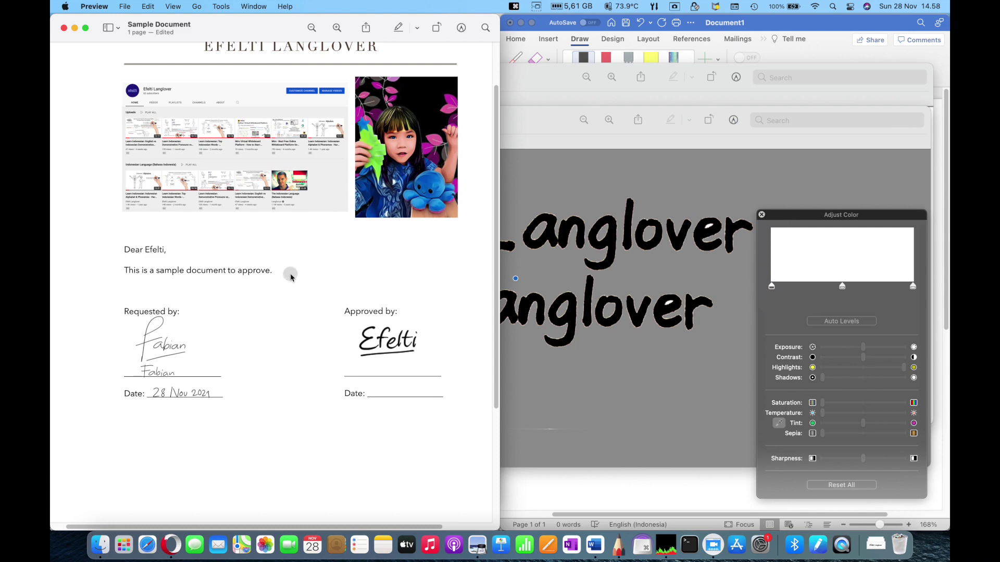
pyautogui.press('cmd+v')
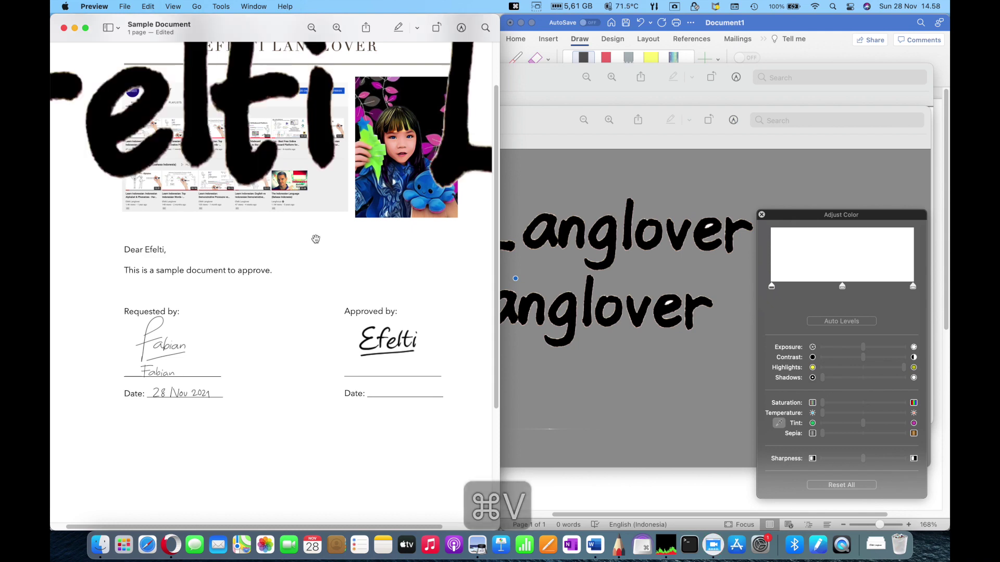
# Shrink the pasted handwritten name and place it on the line beneath the signature under "Approved by:"
pyautogui.moveTo(100, 159); pyautogui.dragTo(417, 232)
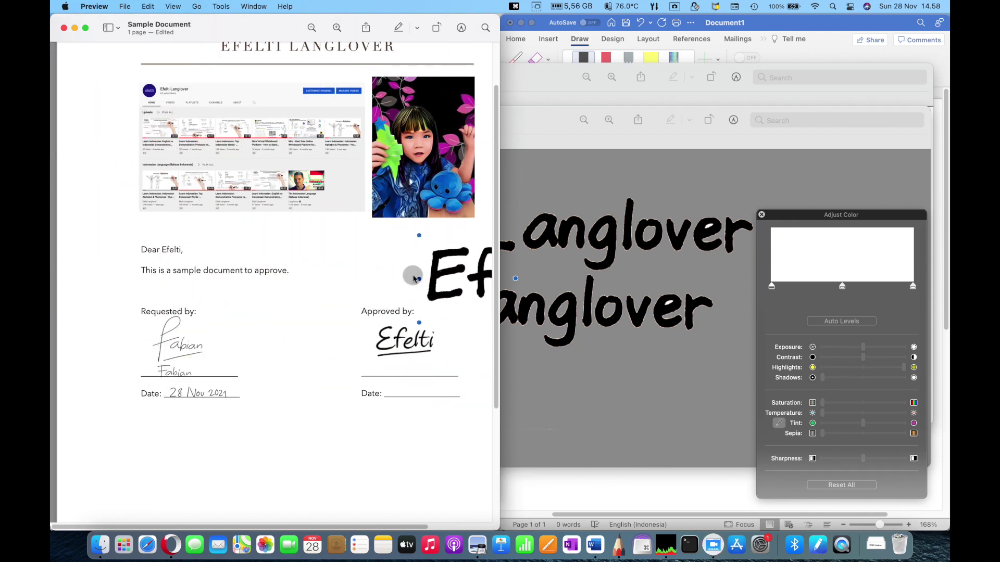
pyautogui.moveTo(413, 272); pyautogui.dragTo(93, 247)
pyautogui.moveTo(72, 204)
pyautogui.mouseDown()
pyautogui.moveTo(345, 280)
pyautogui.moveTo(436, 292)
pyautogui.mouseUp()
pyautogui.press('super+z')
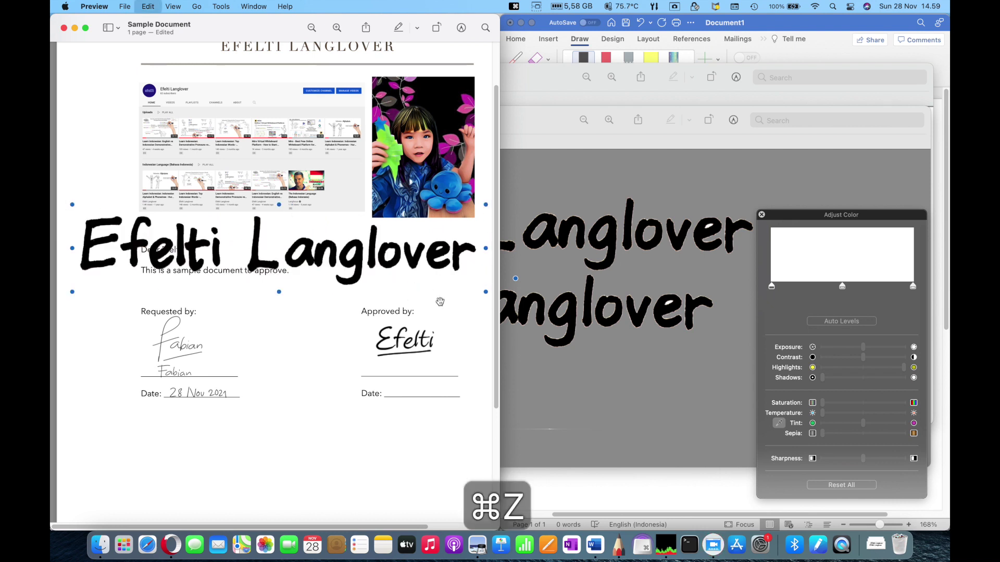
pyautogui.moveTo(74, 209)
pyautogui.mouseDown()
pyautogui.moveTo(424, 261)
pyautogui.moveTo(435, 284)
pyautogui.moveTo(391, 374)
pyautogui.mouseUp()
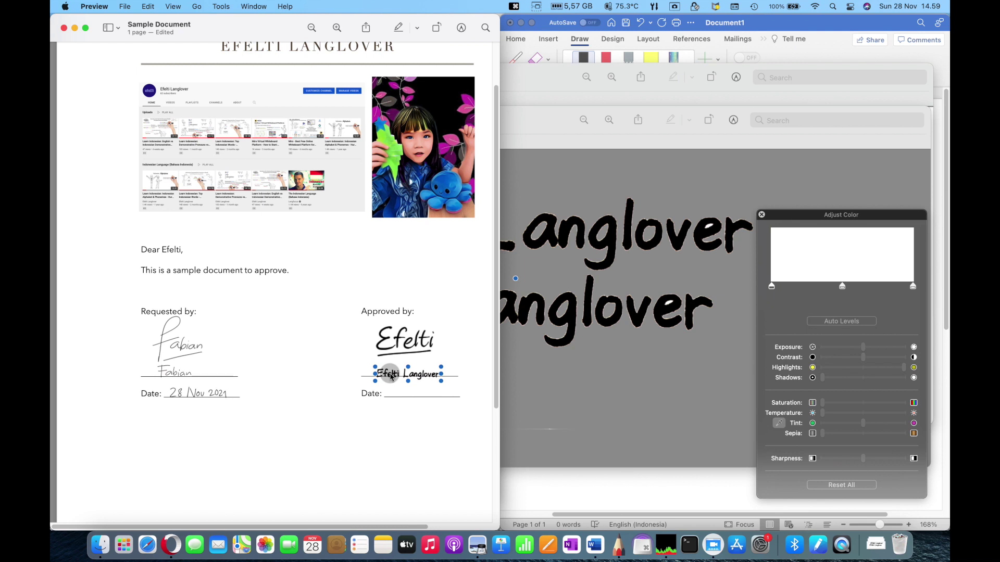
pyautogui.moveTo(400, 373); pyautogui.dragTo(401, 373)
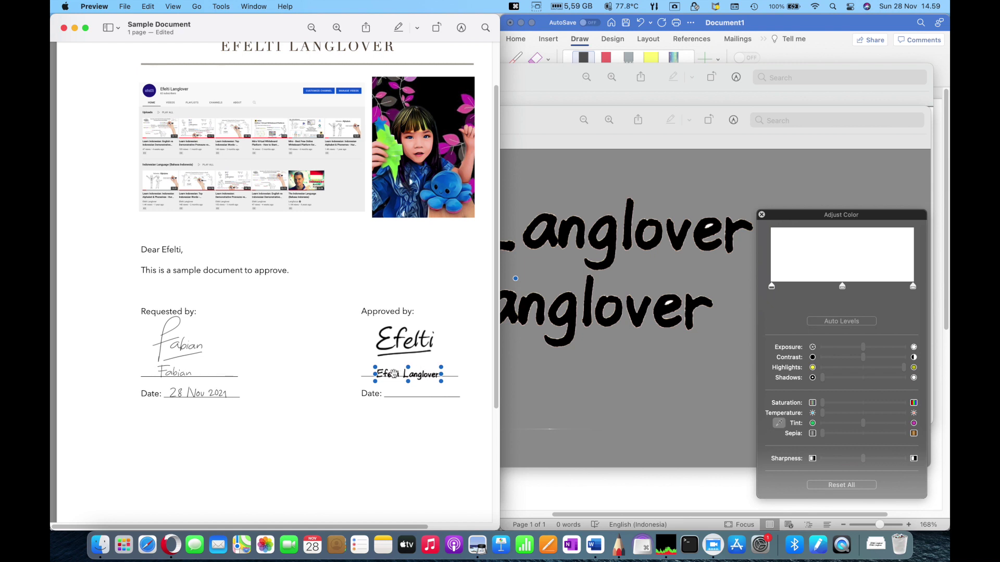
pyautogui.click(325, 367)
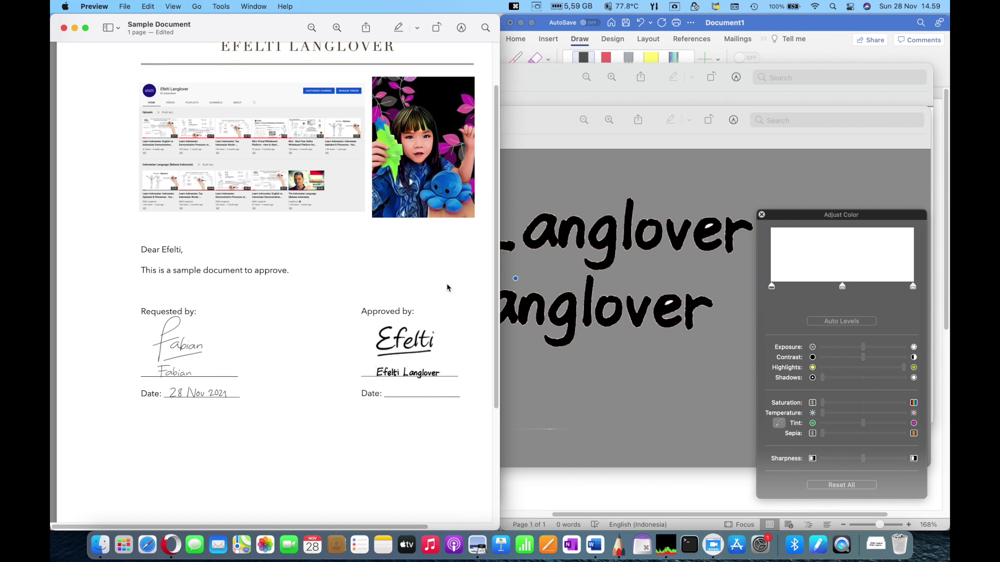
# Add a text box reading "28 Nov 2021" and place it on the Date line under "Approved by:"
pyautogui.click(461, 28)
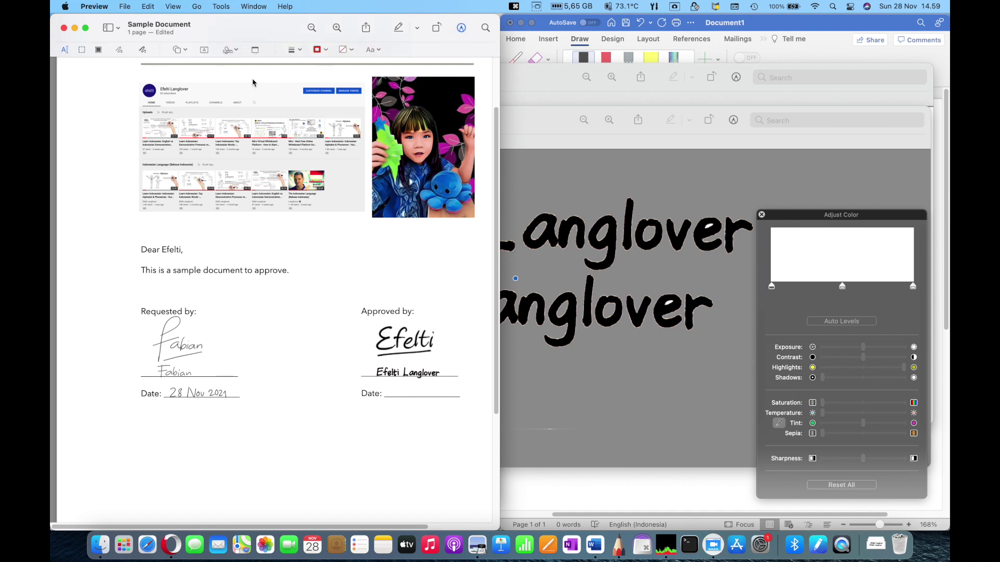
pyautogui.click(204, 50)
pyautogui.doubleClick(278, 266)
pyautogui.write('2')
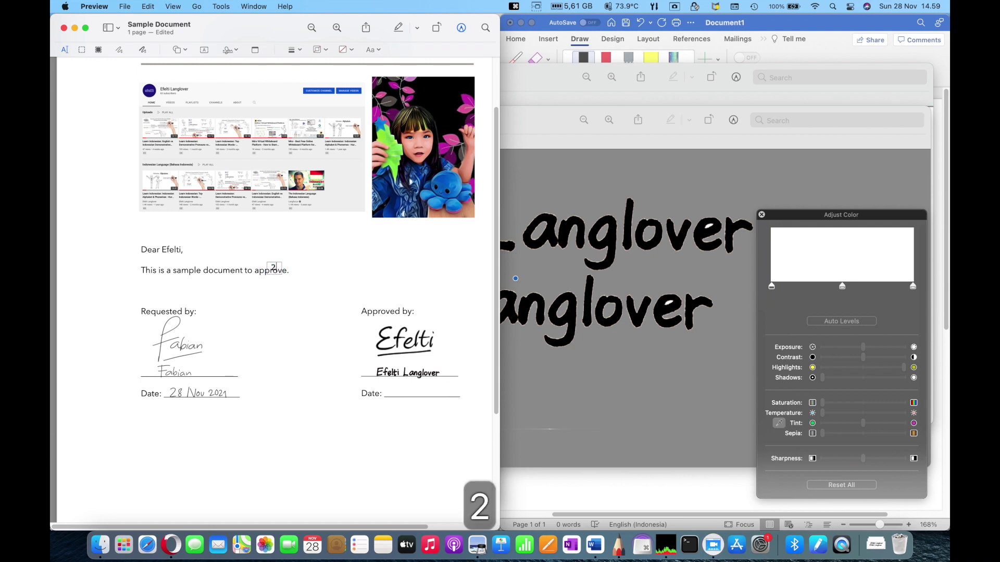
pyautogui.write('8 Nove')
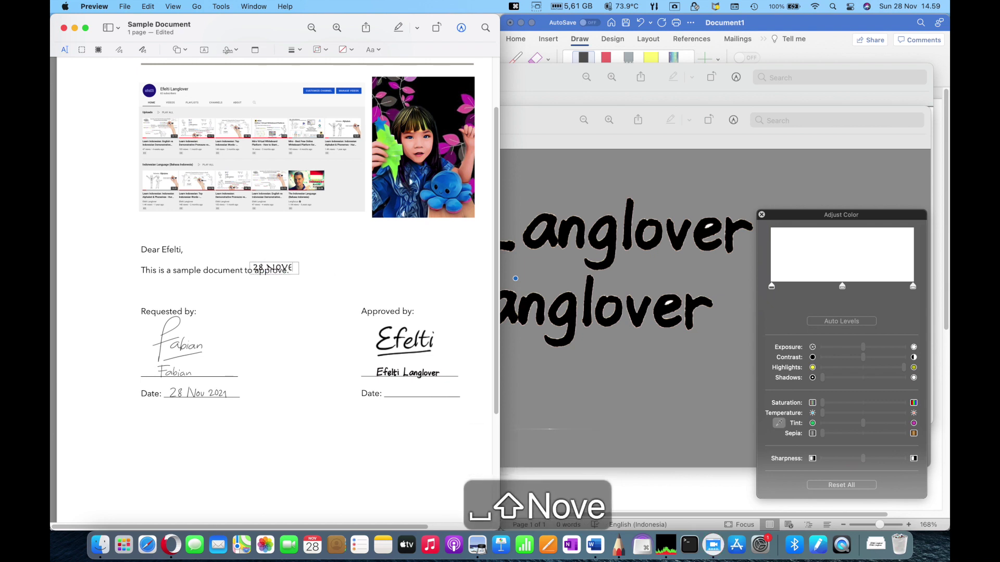
pyautogui.press('BackSpace')
pyautogui.write('2021')
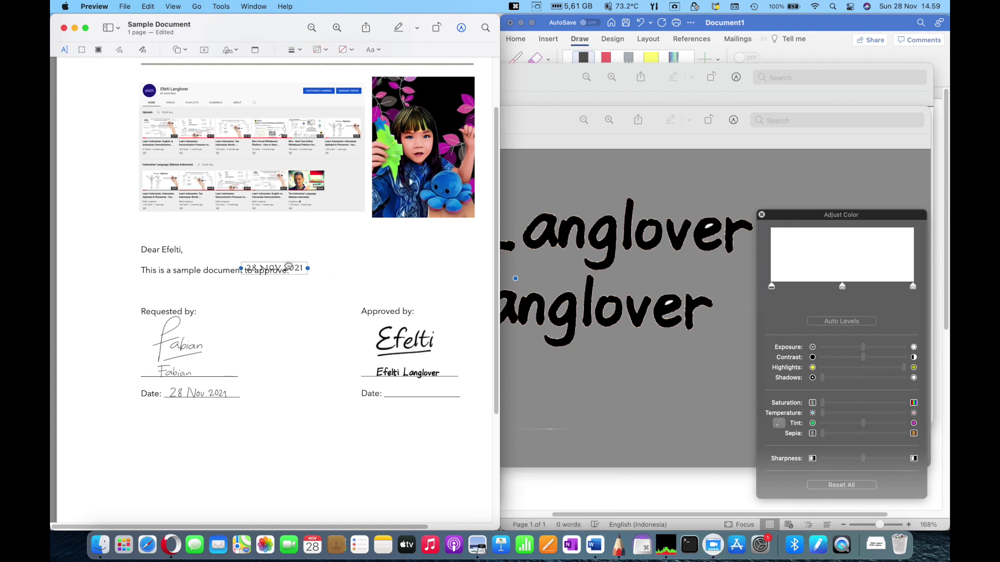
pyautogui.moveTo(288, 268)
pyautogui.mouseDown()
pyautogui.moveTo(410, 342)
pyautogui.moveTo(429, 393)
pyautogui.mouseUp()
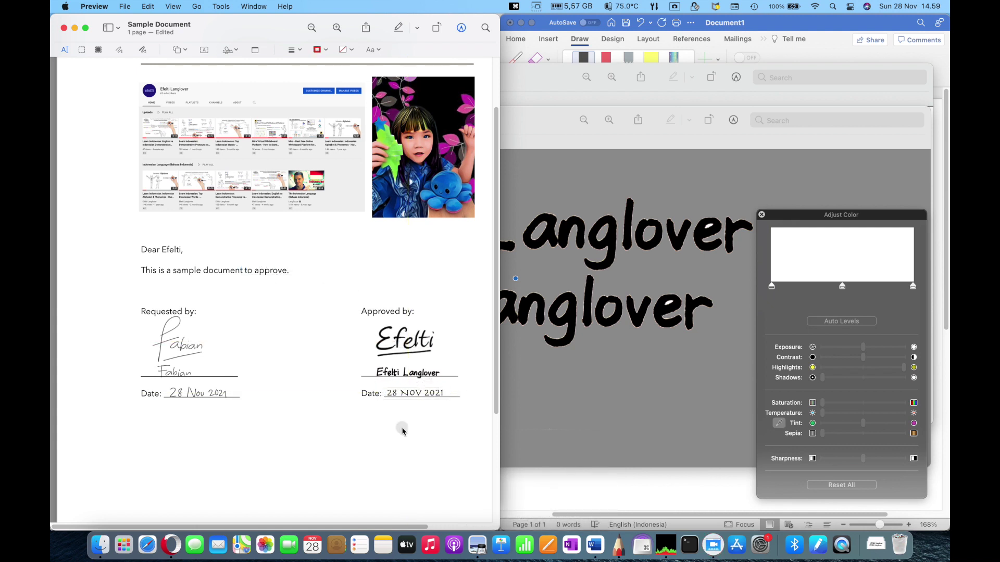
pyautogui.scroll(-3, 264, 385)
pyautogui.scroll(4, 264, 385)
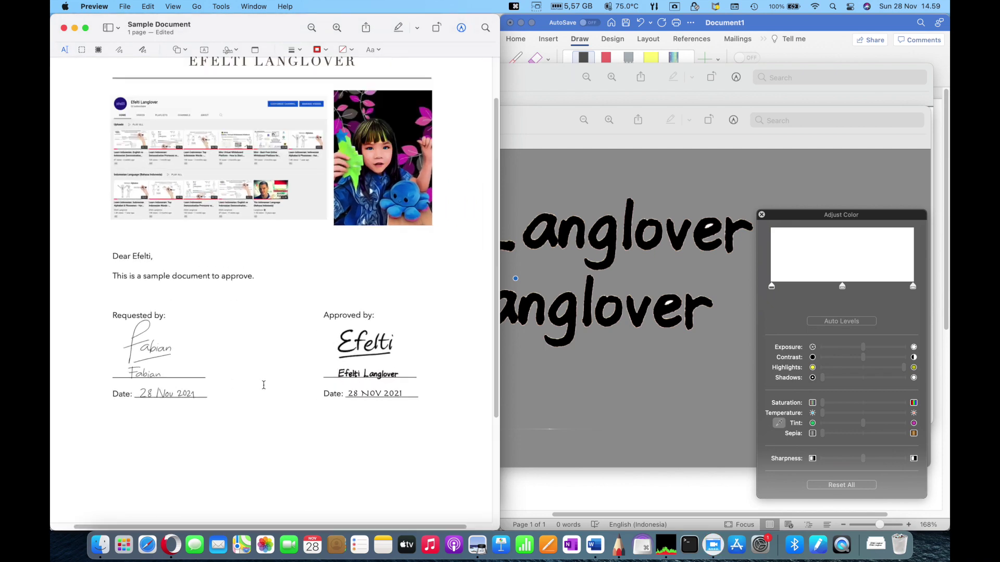
pyautogui.scroll(-2, 263, 385)
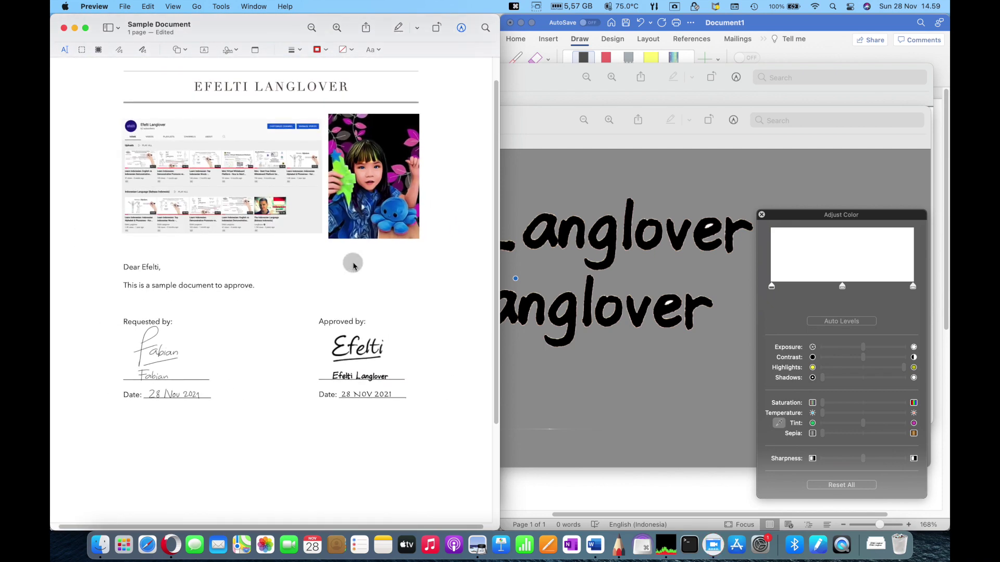
# Switch to Opera and search Google Images for "approved" in a new tab
pyautogui.click(172, 545)
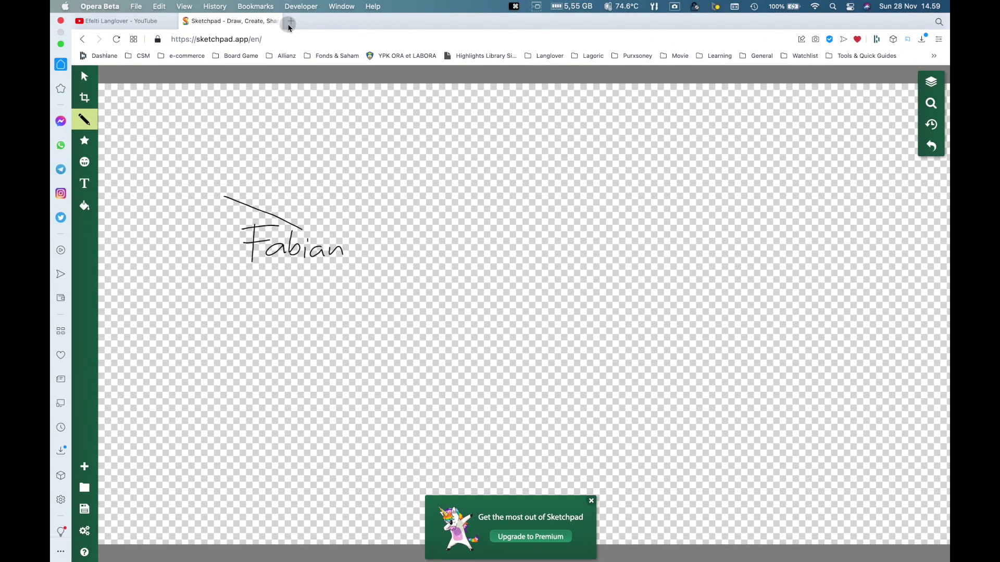
pyautogui.click(289, 22)
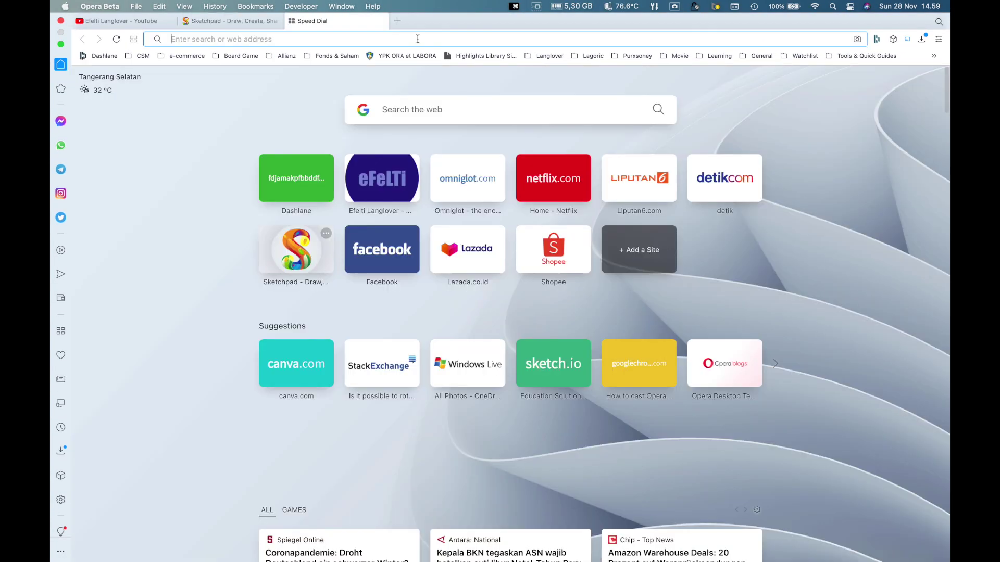
pyautogui.write('approved')
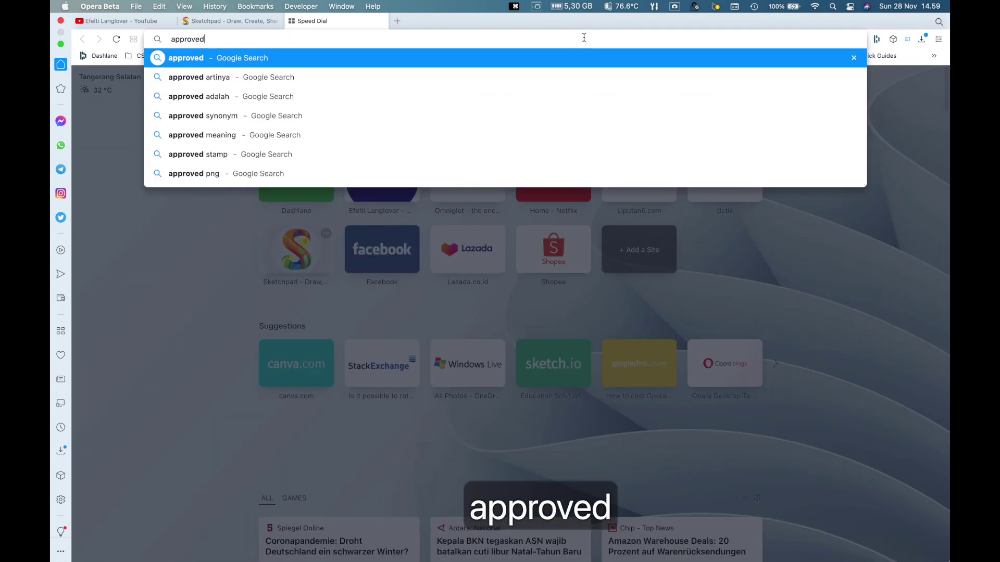
pyautogui.press('Return')
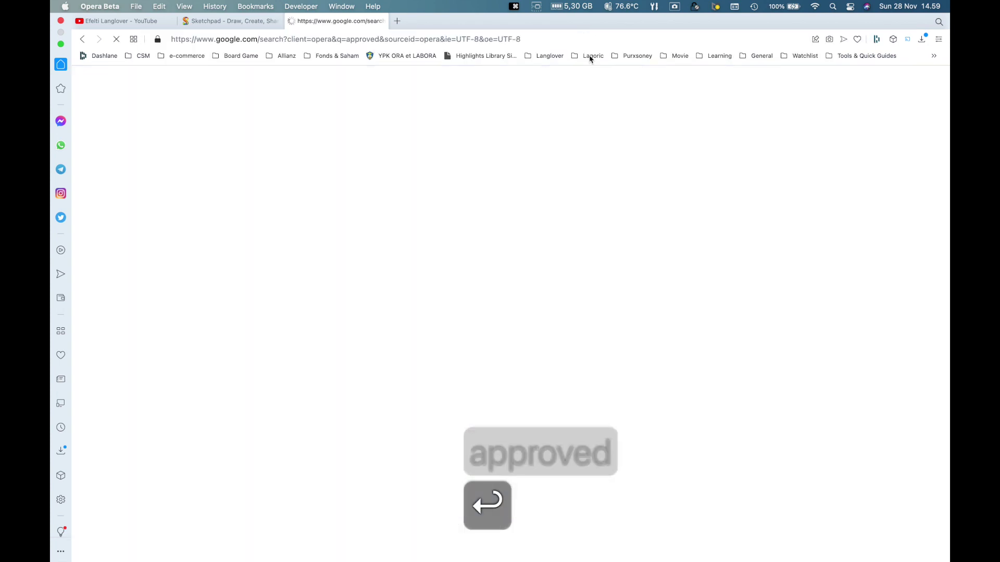
pyautogui.click(231, 119)
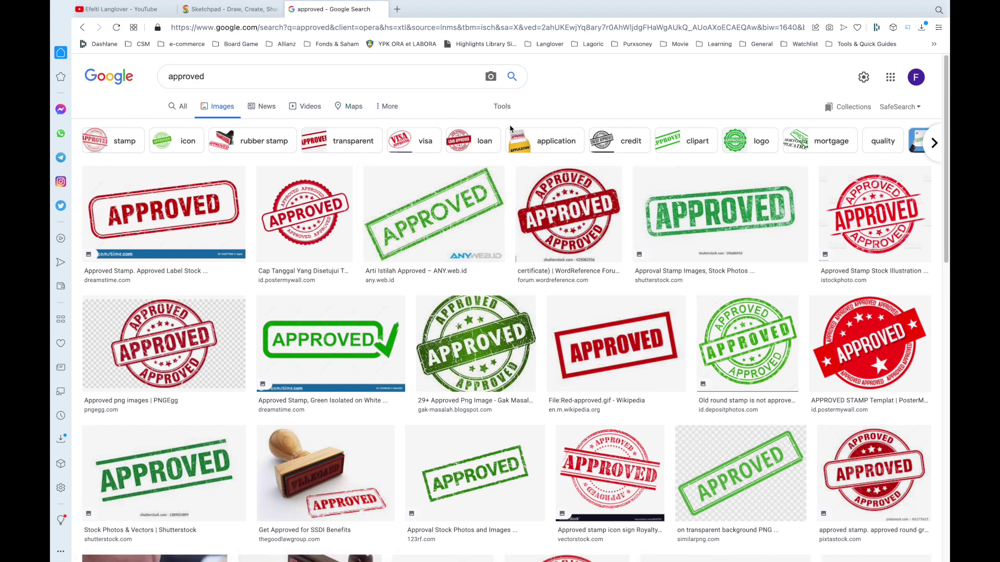
# Filter the image results by the Transparent color option
pyautogui.click(504, 105)
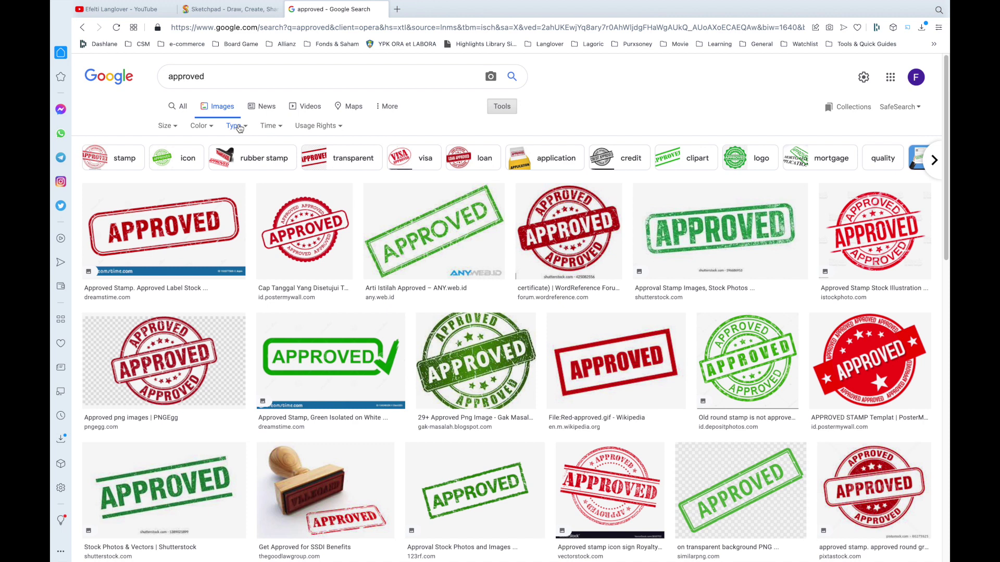
pyautogui.click(197, 126)
pyautogui.click(214, 175)
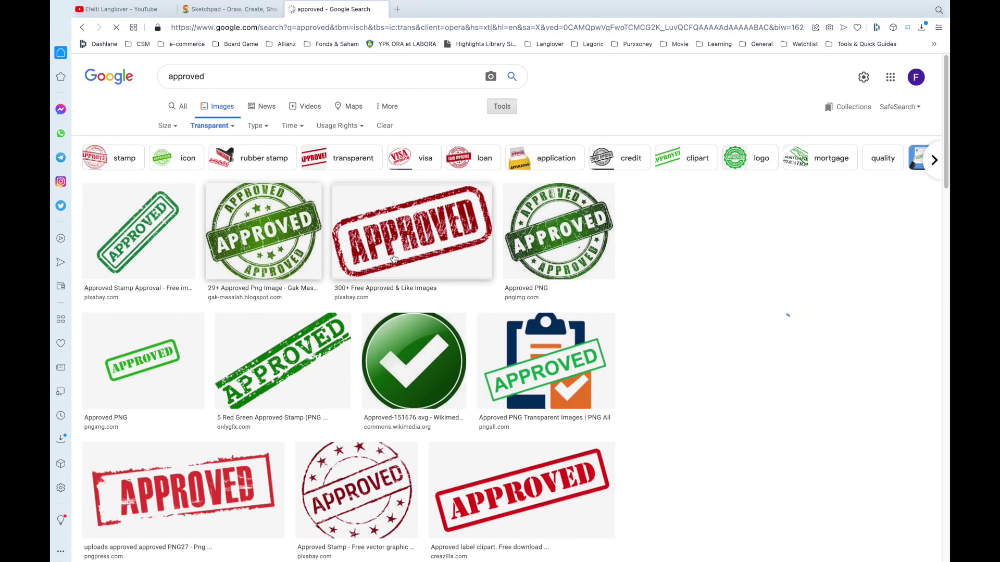
# Open the preview of the round green APPROVED stamp and save the image as "approved" in Downloads
pyautogui.click(282, 240)
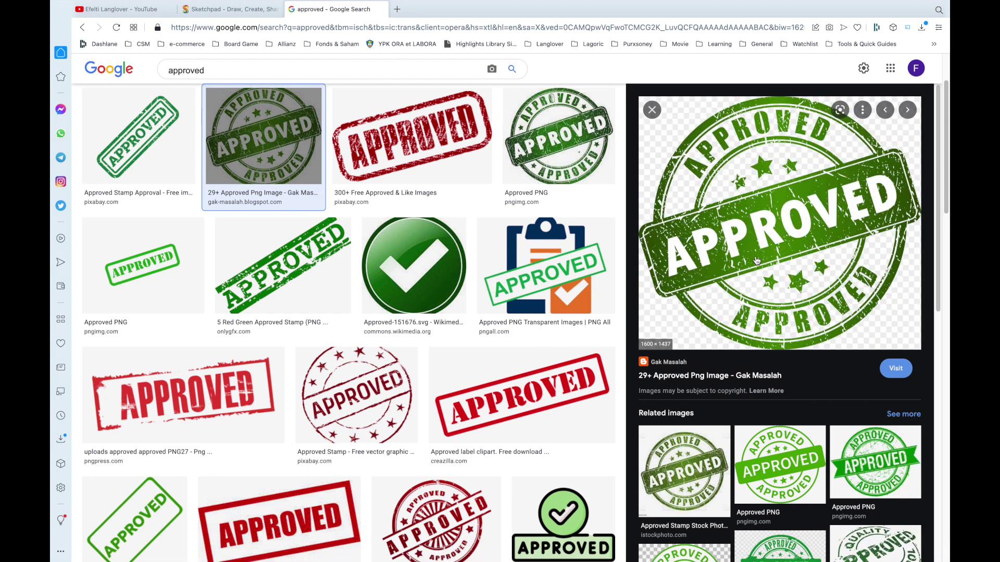
pyautogui.rightClick(703, 210)
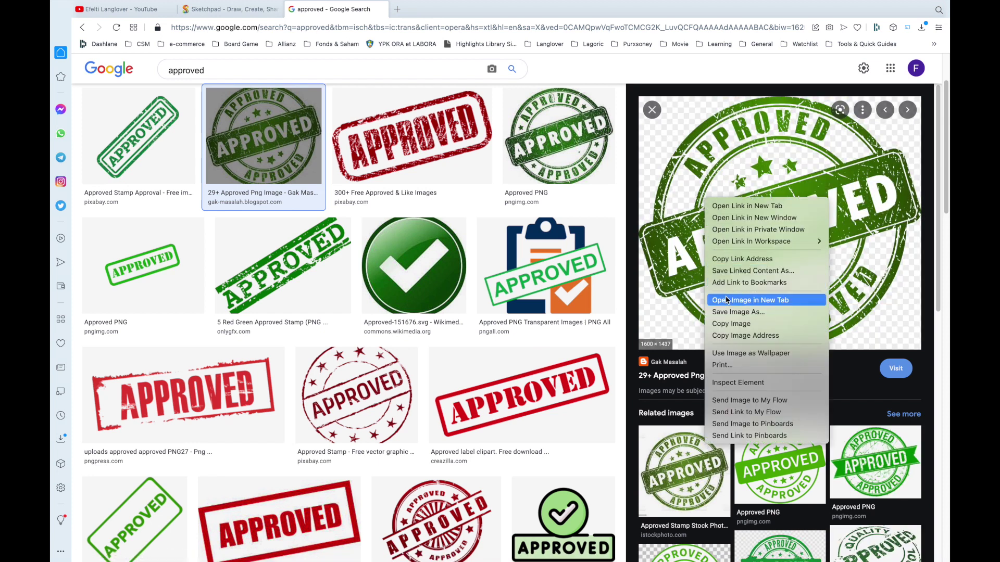
pyautogui.click(729, 313)
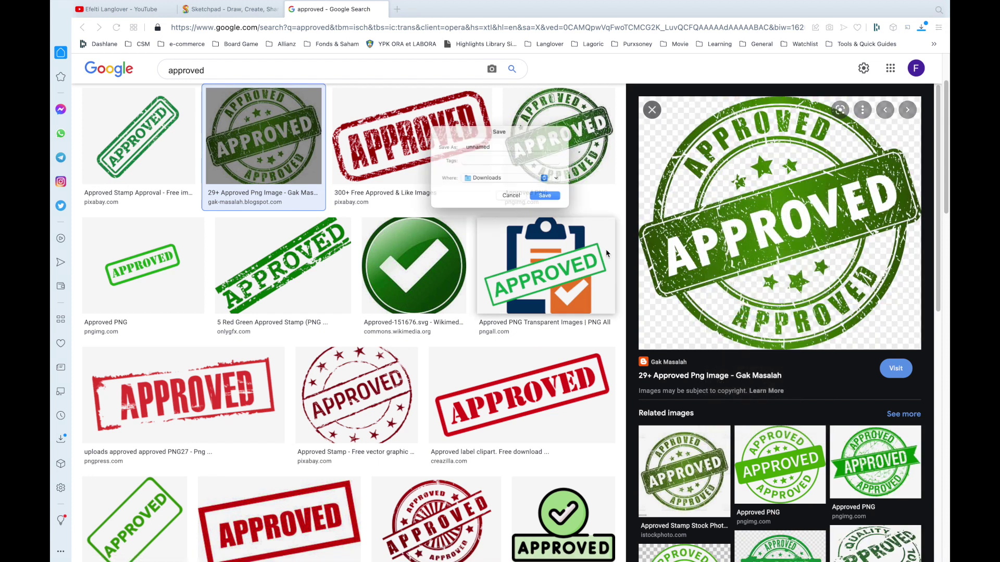
pyautogui.write('a')
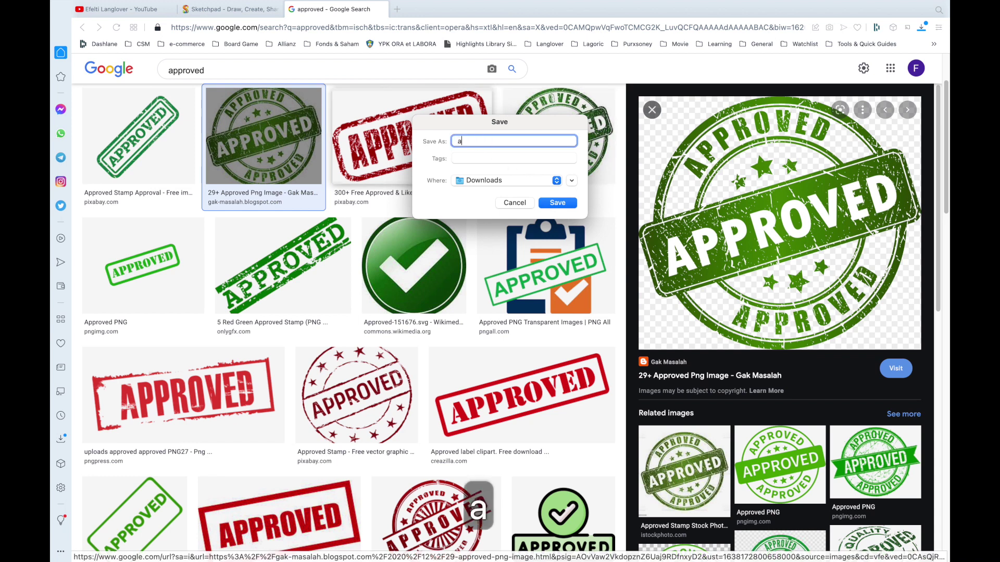
pyautogui.write('pproved')
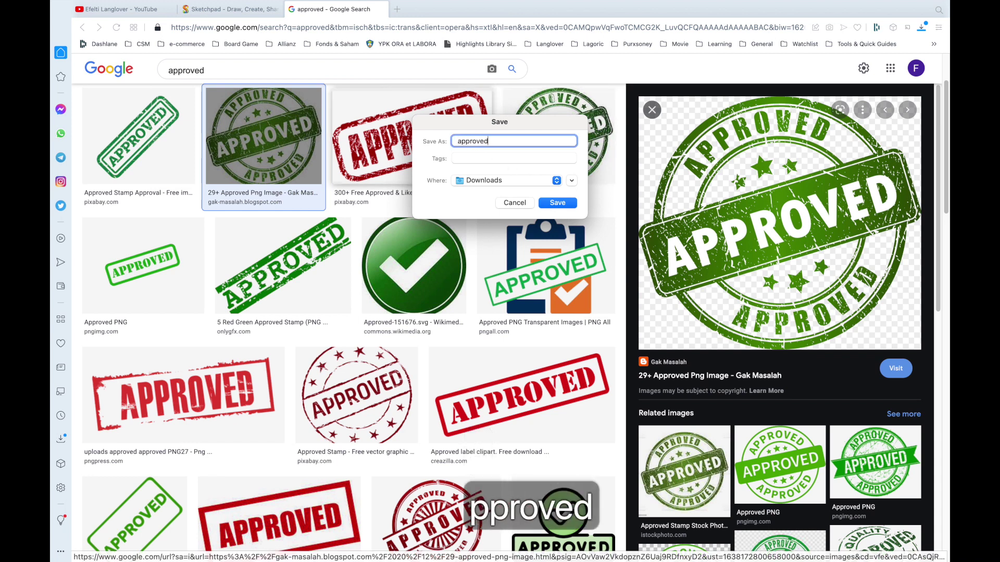
pyautogui.press('Return')
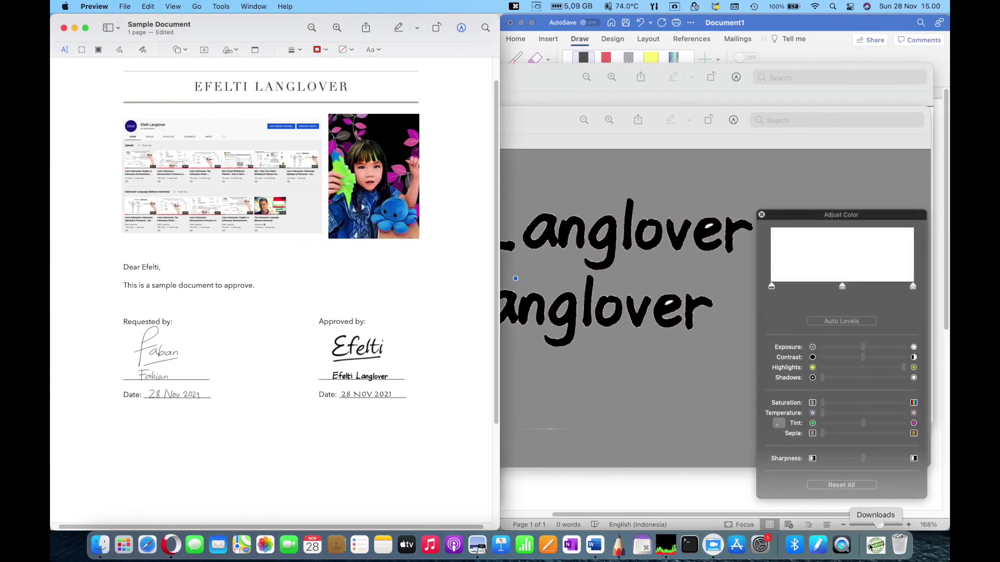
# Open the downloaded approved.png, arrange its window beside the PDF, and close the Adjust Color window
pyautogui.click(876, 546)
pyautogui.click(876, 515)
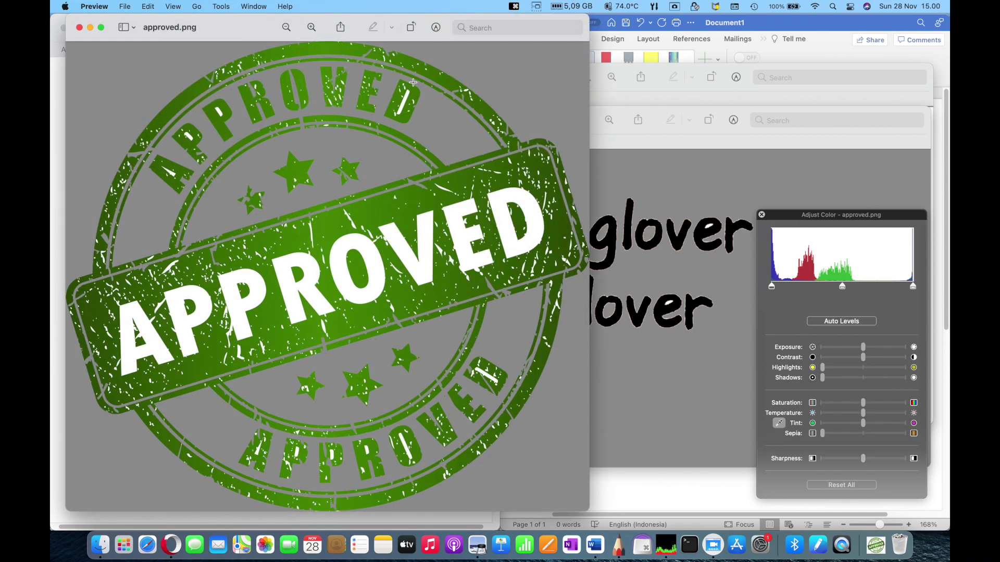
pyautogui.moveTo(240, 31); pyautogui.dragTo(946, 156)
pyautogui.scroll(-5, 662, 108)
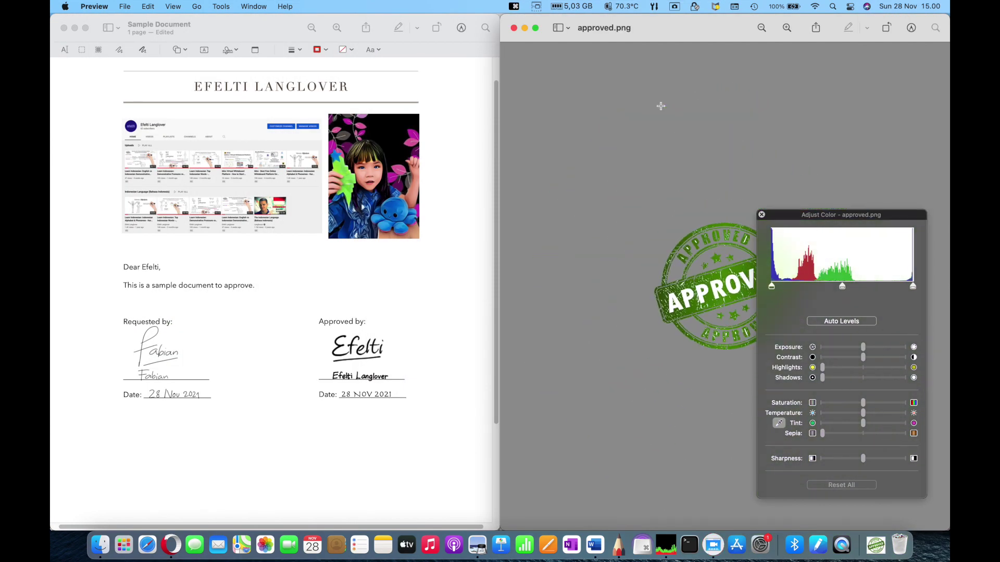
pyautogui.moveTo(836, 222); pyautogui.dragTo(904, 252)
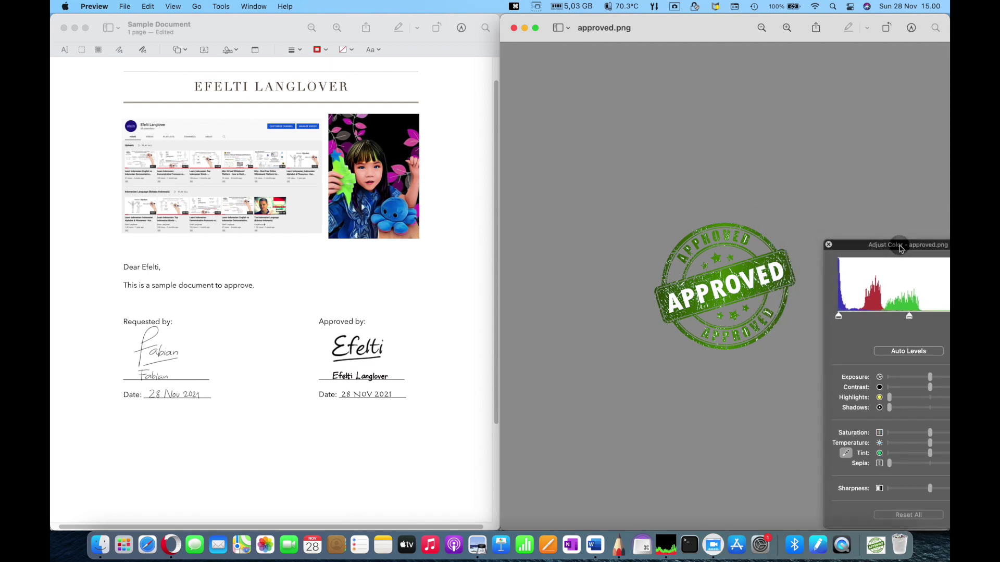
pyautogui.click(829, 244)
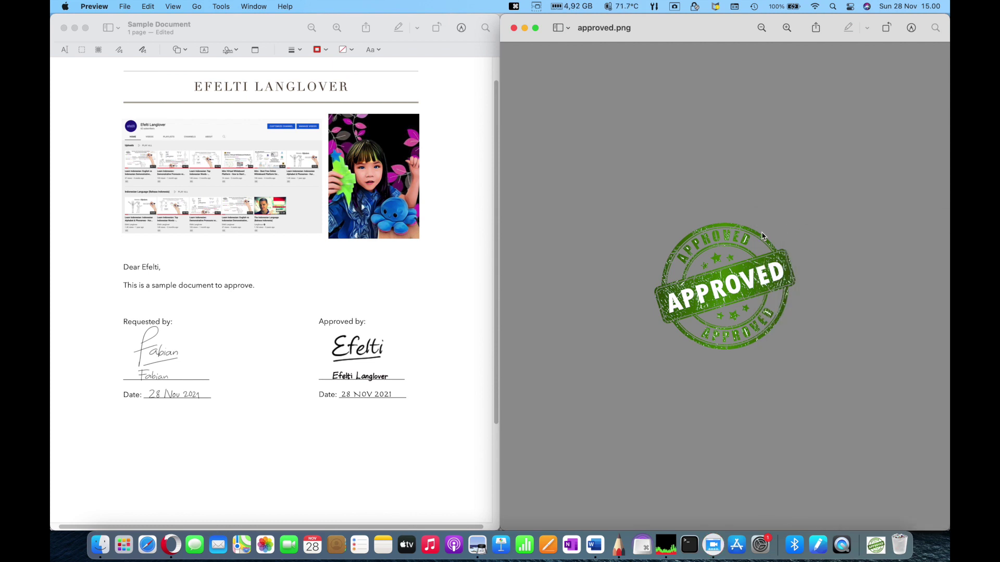
# Copy the entire stamp image, paste it over itself in approved.png, and copy the pasted stamp object
pyautogui.press('cmd+a')
pyautogui.press('cmd+c')
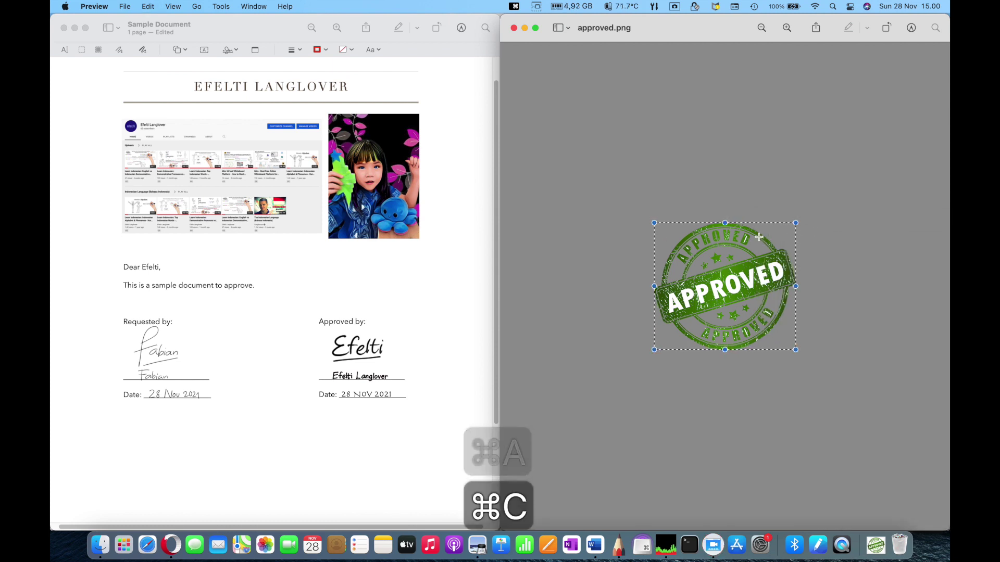
pyautogui.press('cmd+v')
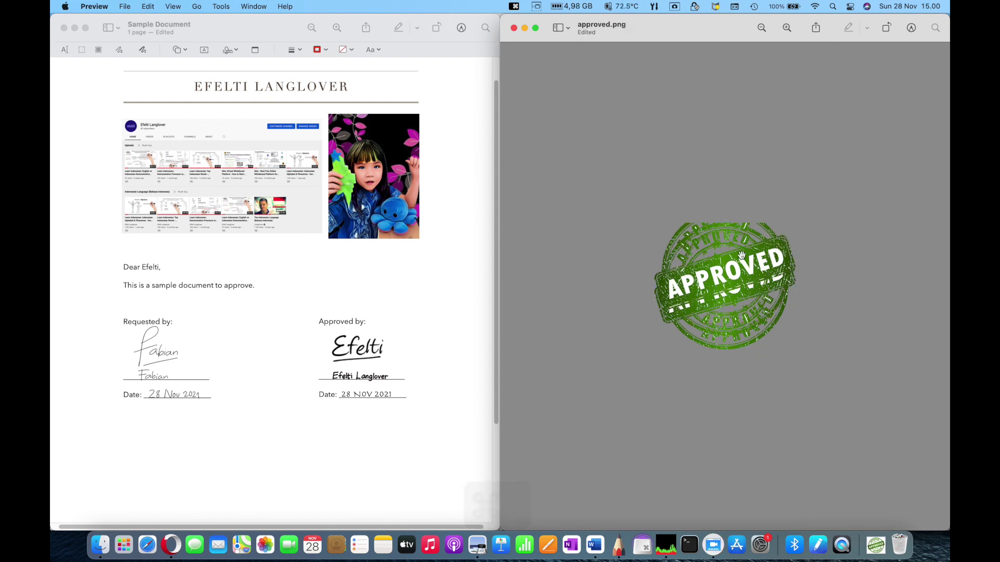
pyautogui.press('super+c')
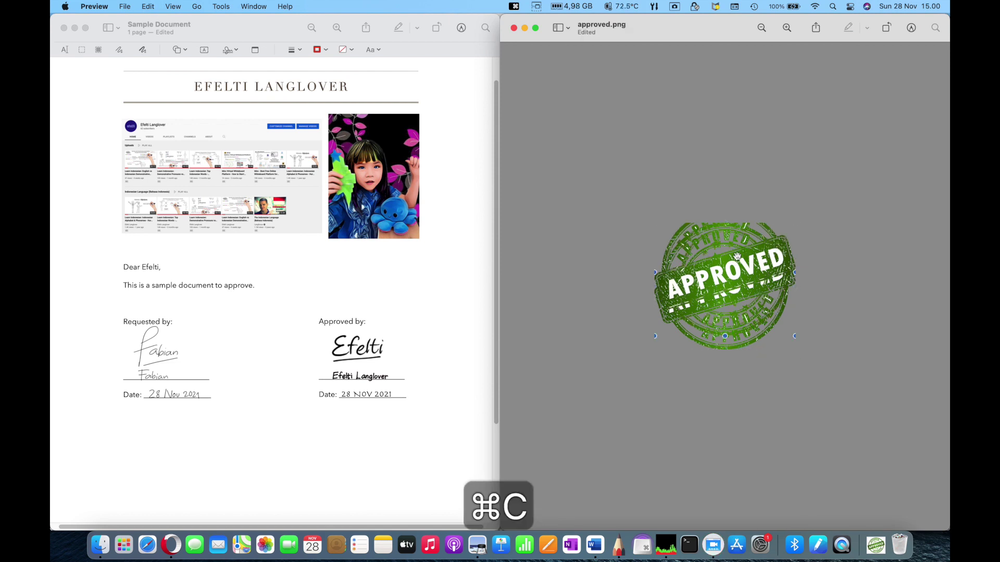
# Paste the green APPROVED stamp into Sample Document and place it over the bottom-right corner of the channel screenshot
pyautogui.click(424, 292)
pyautogui.press('super+v')
pyautogui.moveTo(191, 150); pyautogui.dragTo(298, 92)
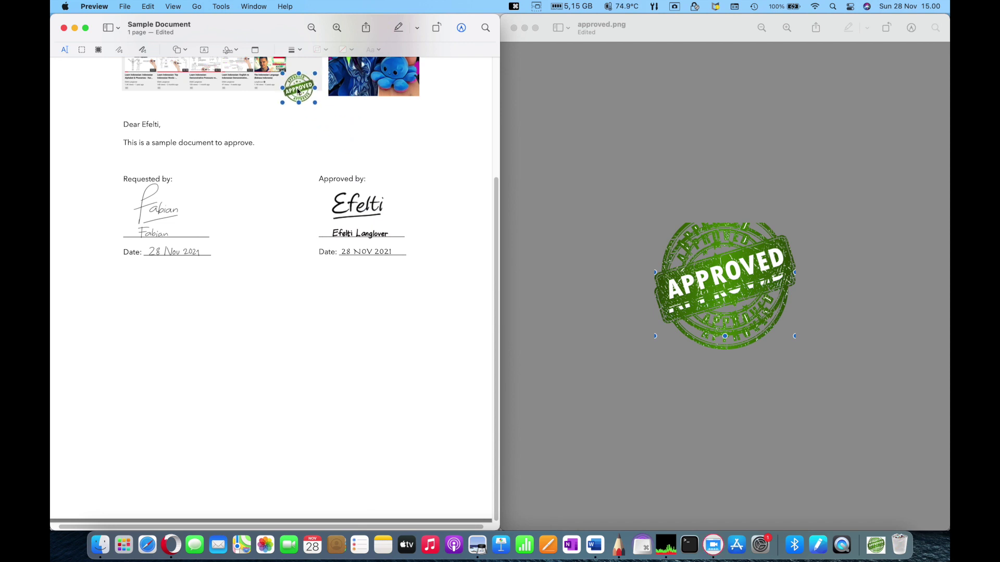
pyautogui.scroll(5, 273, 107)
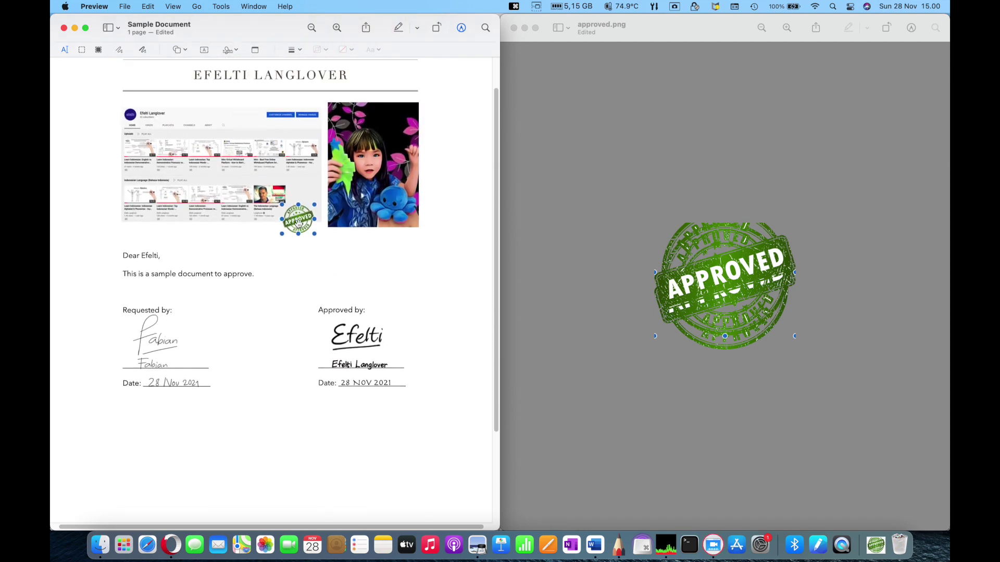
pyautogui.moveTo(299, 221); pyautogui.dragTo(303, 221)
pyautogui.click(271, 247)
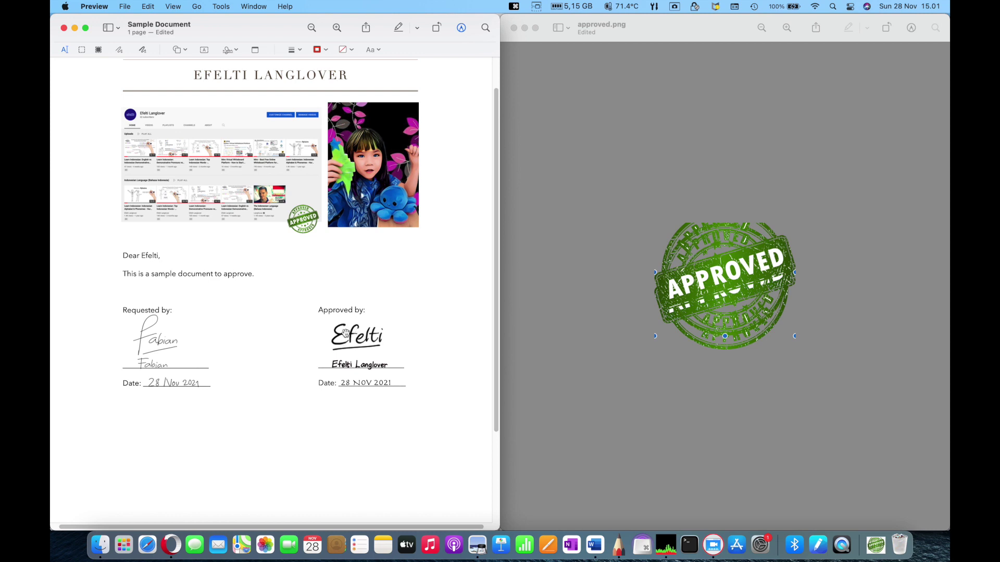
# Shift the approver's handwritten signature slightly to the left below "Approved by:"
pyautogui.click(351, 336)
pyautogui.moveTo(357, 332); pyautogui.dragTo(352, 333)
pyautogui.click(304, 263)
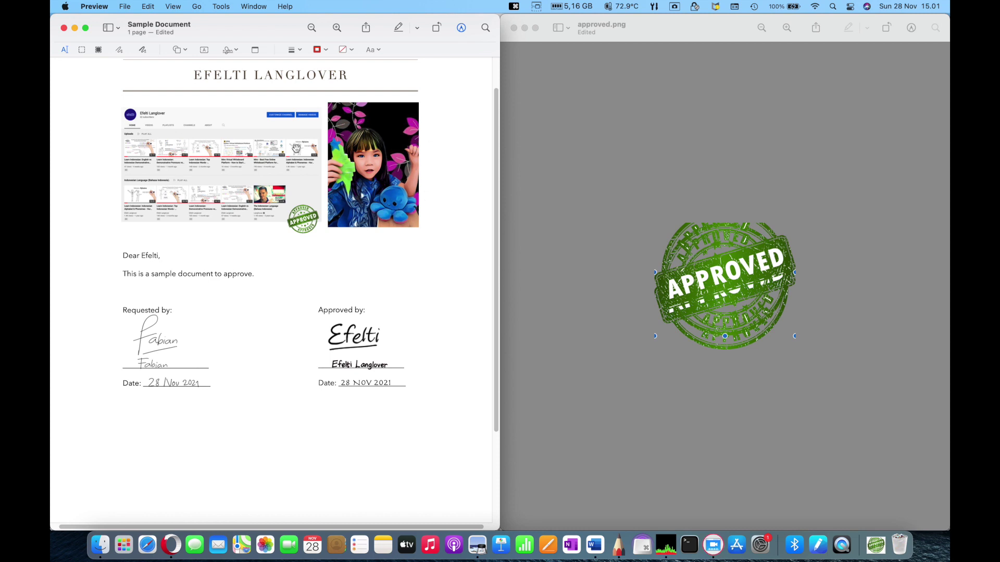
# Delete the saved "Approved" signature and the saved name signature from the signature list
pyautogui.click(239, 50)
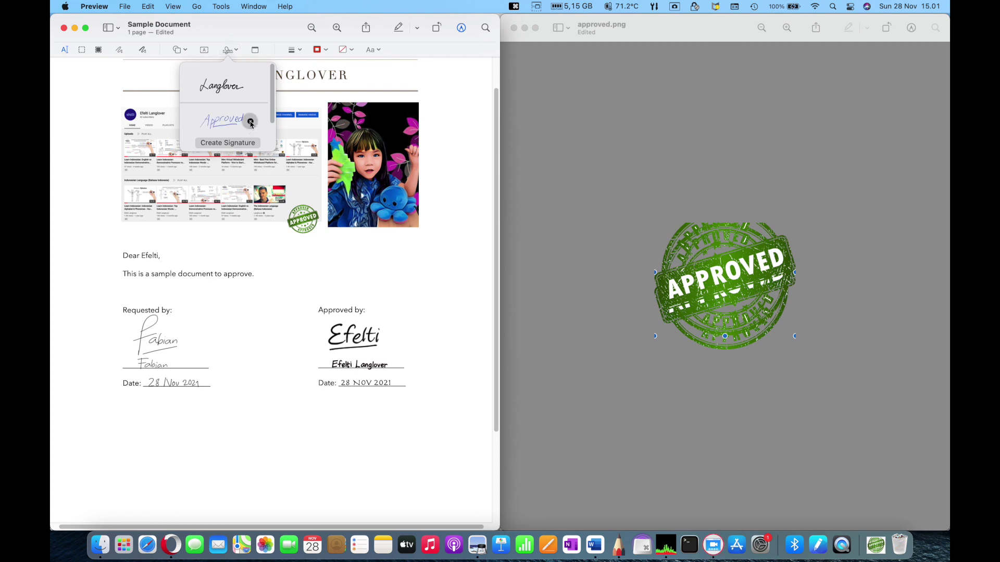
pyautogui.click(251, 122)
pyautogui.click(254, 87)
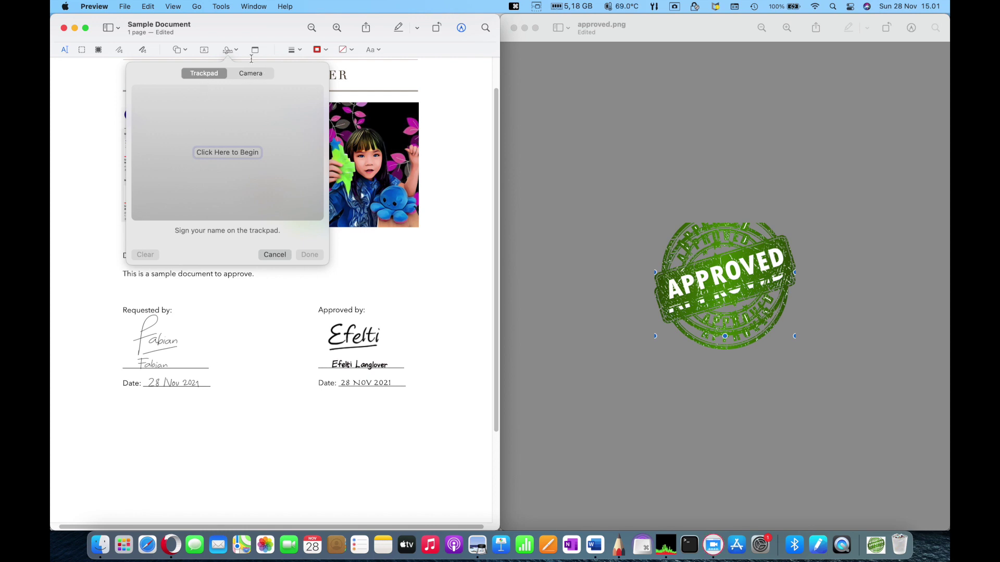
# Create a new trackpad signature with the handwritten word "Approved" and an underline stroke, and save it
pyautogui.click(237, 50)
pyautogui.click(232, 50)
pyautogui.click(226, 154)
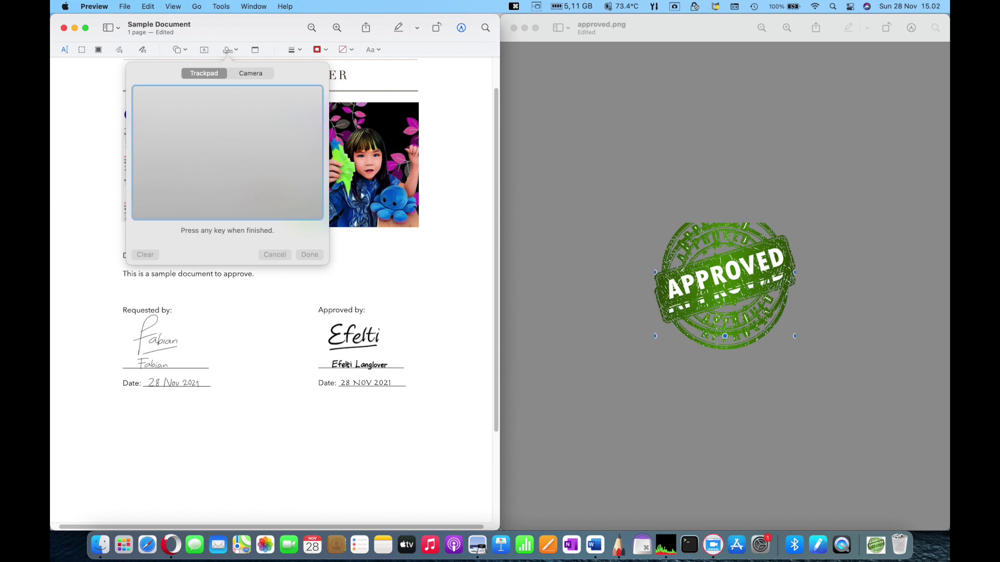
pyautogui.moveTo(182, 176); pyautogui.dragTo(195, 158)
pyautogui.moveTo(264, 148); pyautogui.dragTo(267, 142)
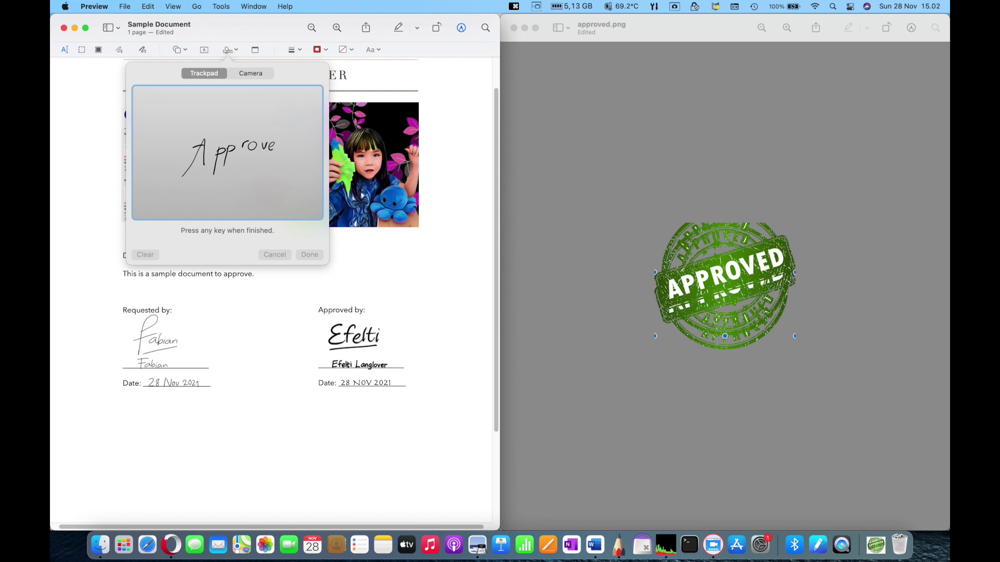
pyautogui.moveTo(213, 171); pyautogui.dragTo(260, 160)
pyautogui.press('g')
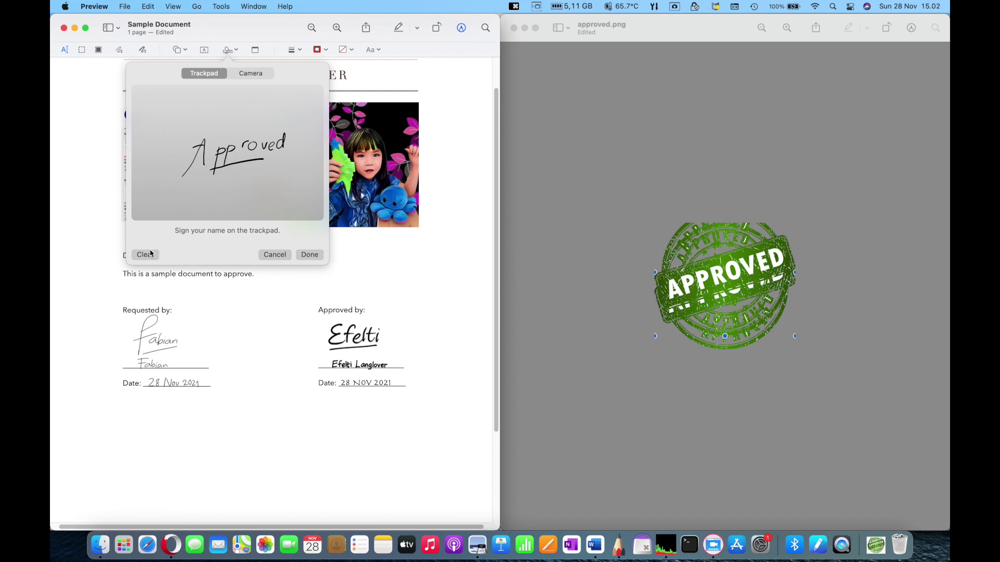
pyautogui.click(309, 255)
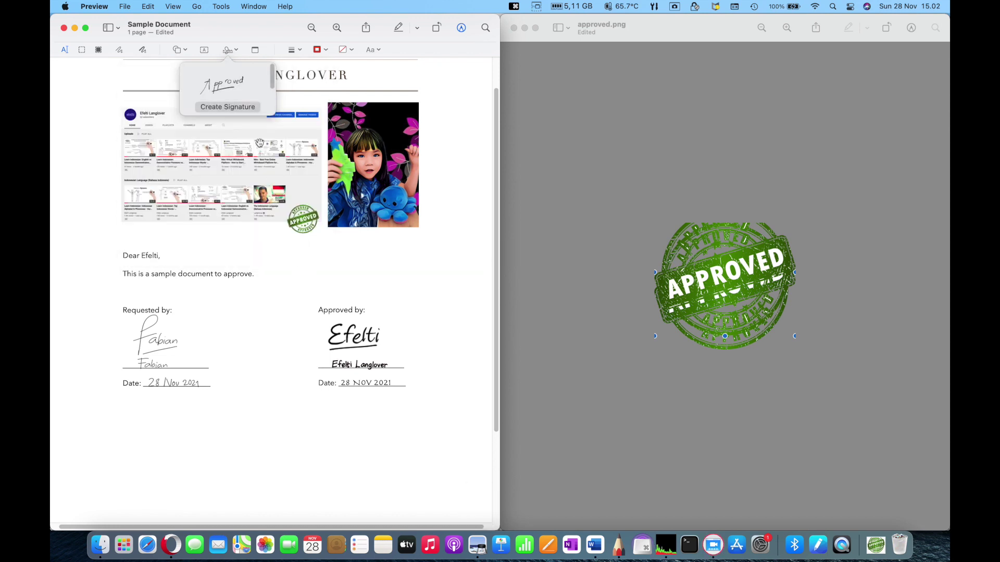
# Insert the saved "Approved" signature at a small size and place it directly below the green stamp
pyautogui.click(224, 82)
pyautogui.moveTo(279, 274)
pyautogui.mouseDown()
pyautogui.moveTo(319, 268)
pyautogui.moveTo(410, 319)
pyautogui.moveTo(343, 300)
pyautogui.moveTo(230, 219)
pyautogui.moveTo(121, 220)
pyautogui.moveTo(190, 263)
pyautogui.moveTo(322, 316)
pyautogui.moveTo(308, 244)
pyautogui.mouseUp()
pyautogui.click(361, 246)
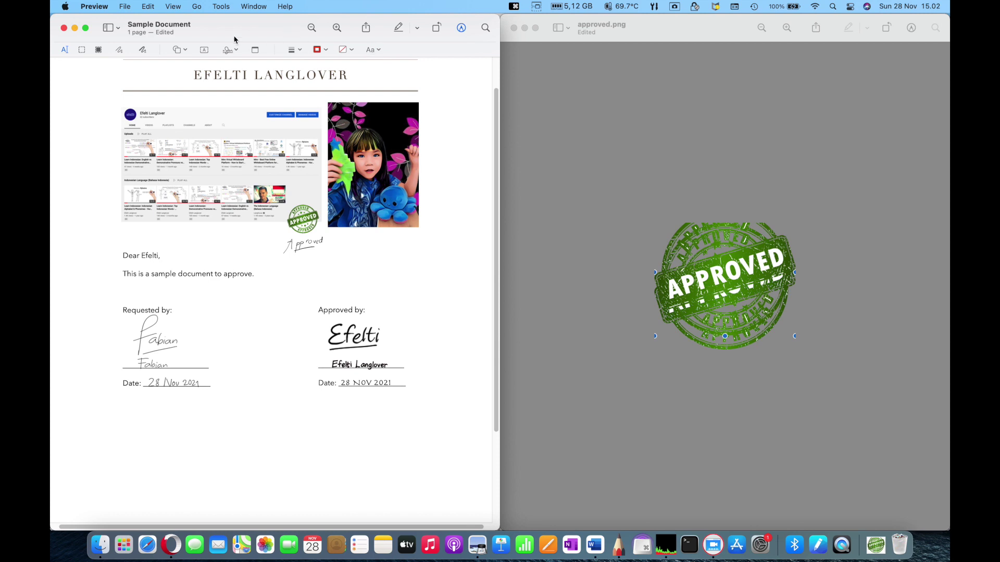
# Add a red oval outline and fit it around the handwritten "Approved" below the stamp
pyautogui.click(179, 50)
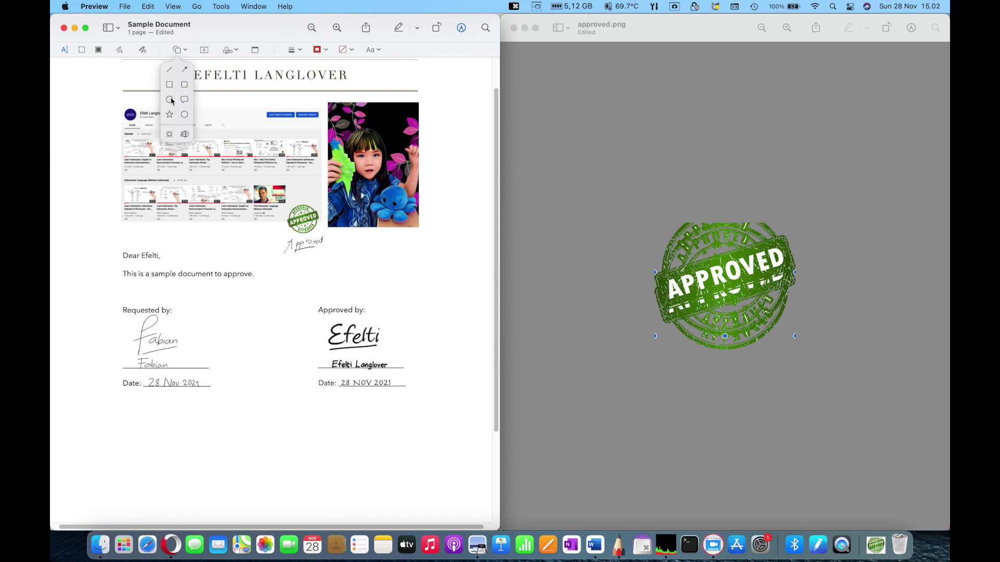
pyautogui.click(173, 101)
pyautogui.moveTo(296, 259); pyautogui.dragTo(327, 238)
pyautogui.moveTo(342, 286); pyautogui.dragTo(322, 259)
pyautogui.click(366, 244)
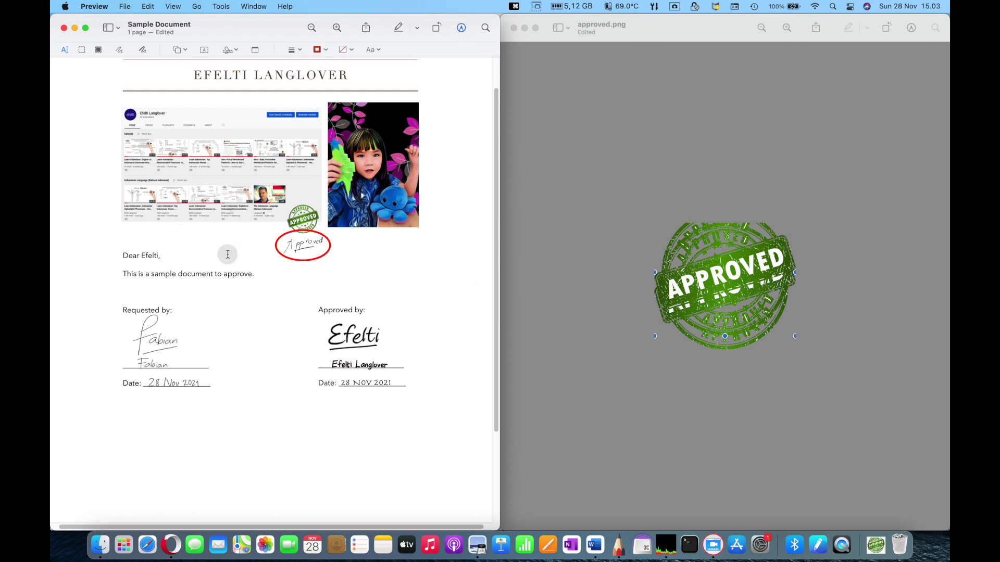
# Enlarge the Sample Document window to fill the screen, save the PDF, and close it
pyautogui.scroll(3, 232, 257)
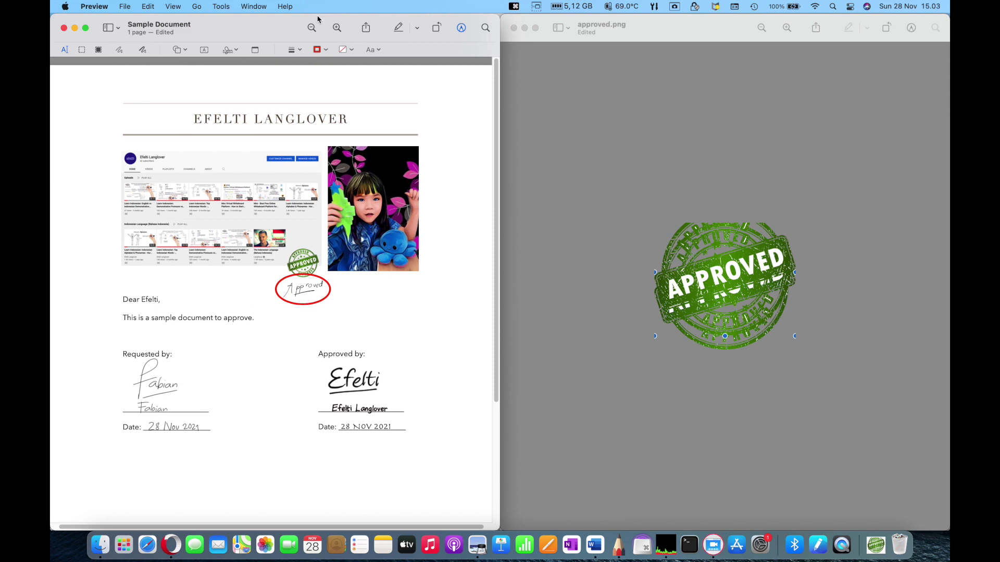
pyautogui.doubleClick(276, 26)
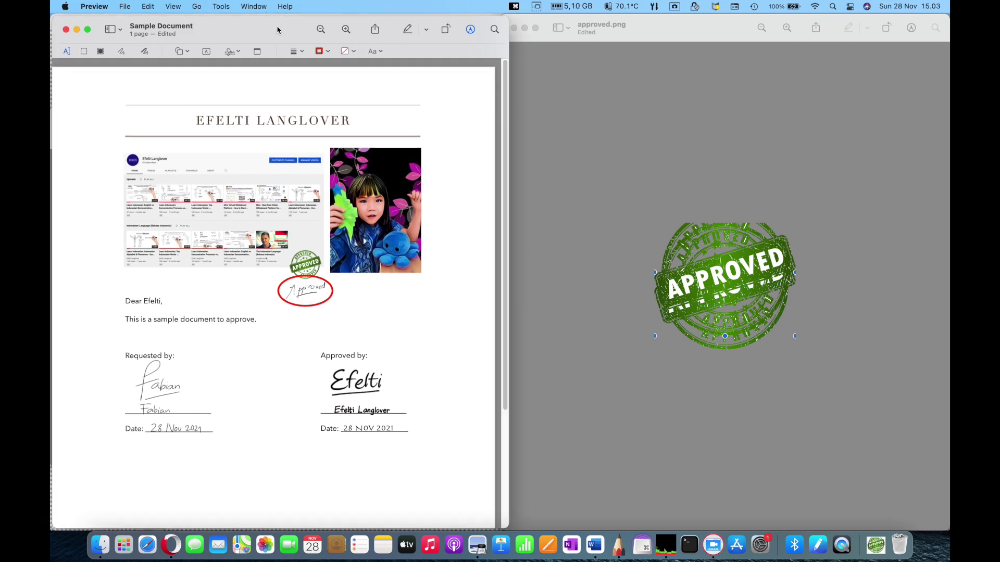
pyautogui.press('ctrl+super+f')
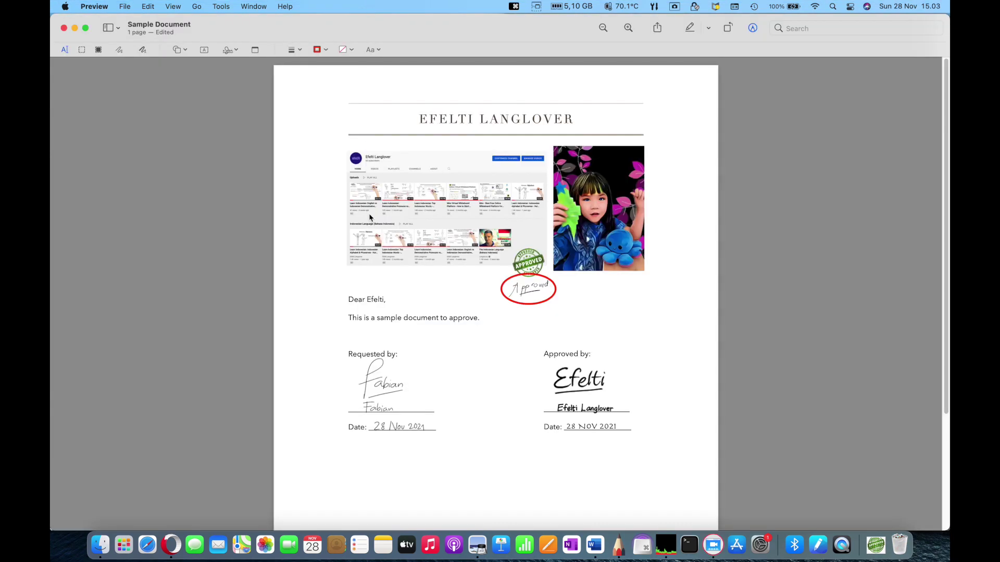
pyautogui.scroll(3, 422, 265)
pyautogui.scroll(2, 424, 268)
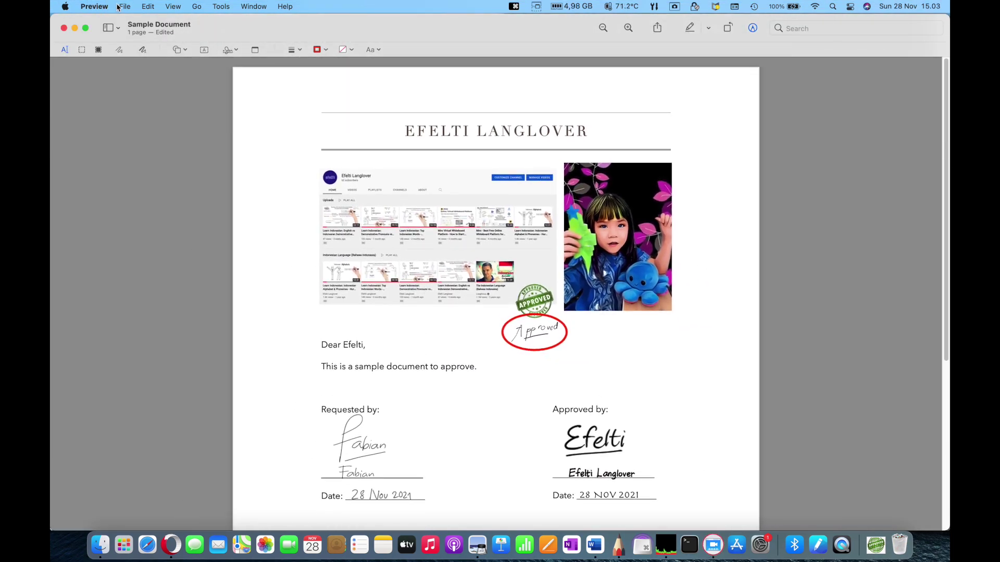
pyautogui.click(120, 7)
pyautogui.click(135, 84)
pyautogui.click(64, 28)
# Switch to Finder and reopen Sample Document from the Downloads folder
pyautogui.click(100, 544)
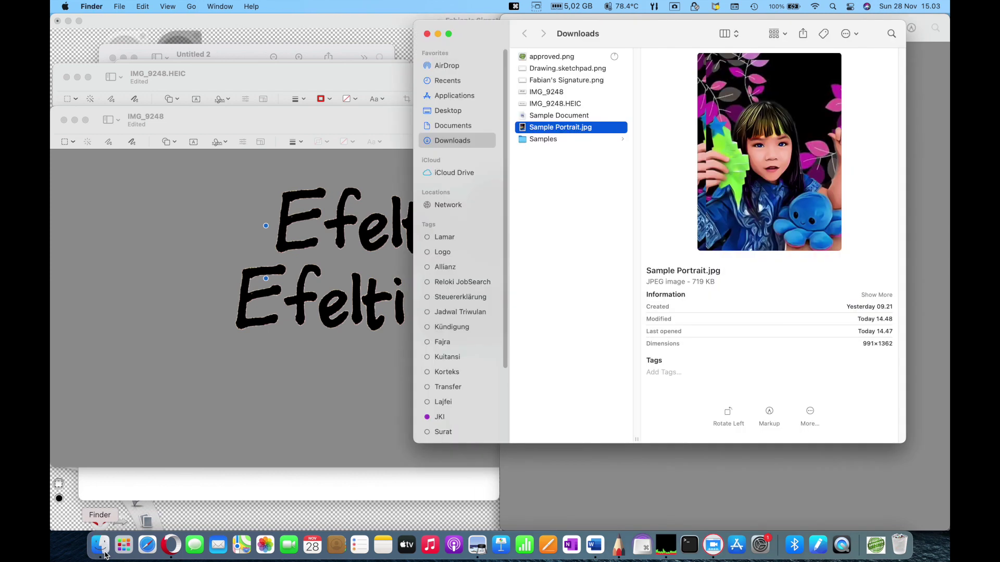
pyautogui.click(554, 239)
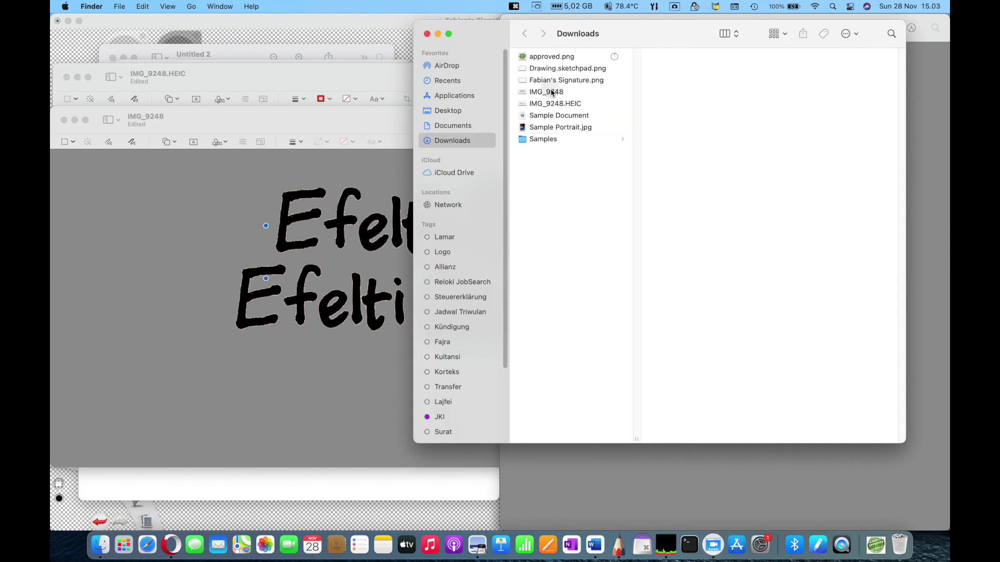
pyautogui.click(551, 116)
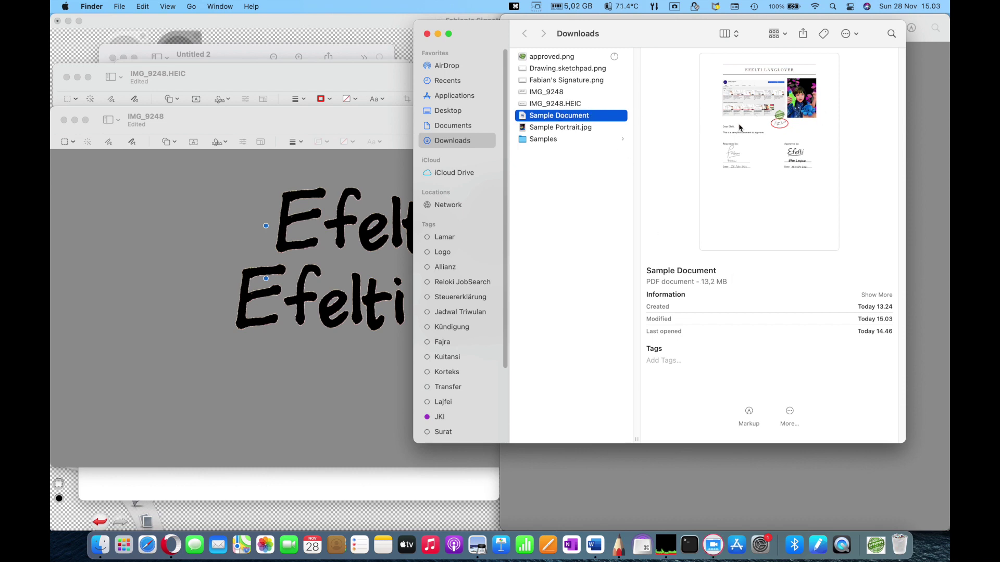
pyautogui.doubleClick(564, 119)
# Try moving the portrait photo in the reopened PDF, undo the move, and select the approver's signature
pyautogui.moveTo(554, 230); pyautogui.dragTo(588, 224)
pyautogui.press('super+z')
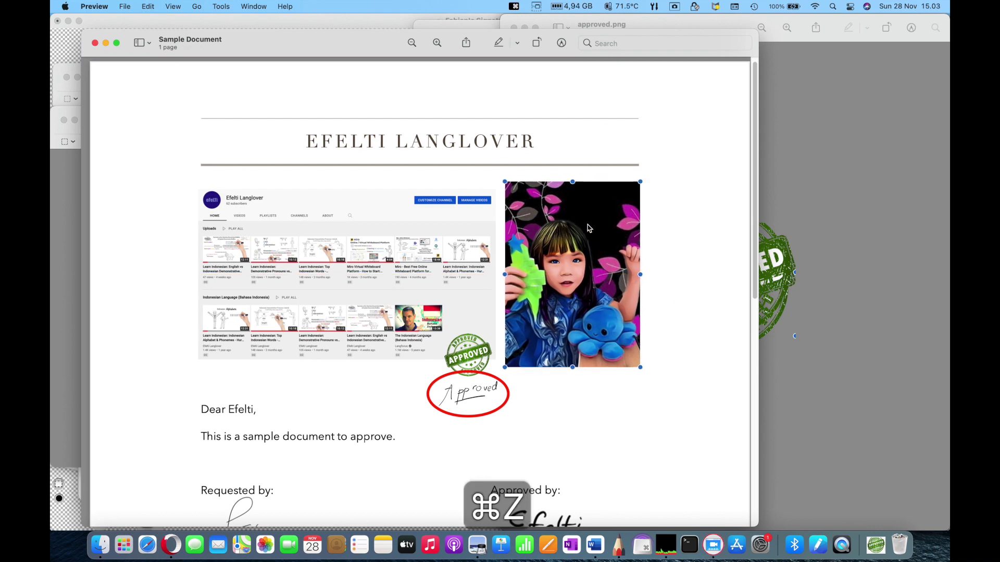
pyautogui.scroll(-5, 681, 319)
pyautogui.click(572, 296)
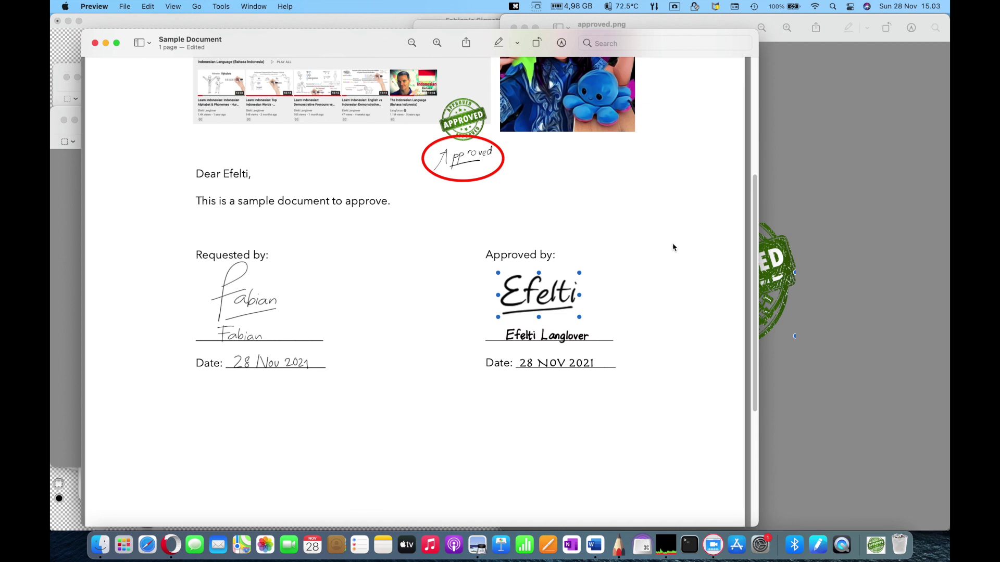
pyautogui.click(495, 227)
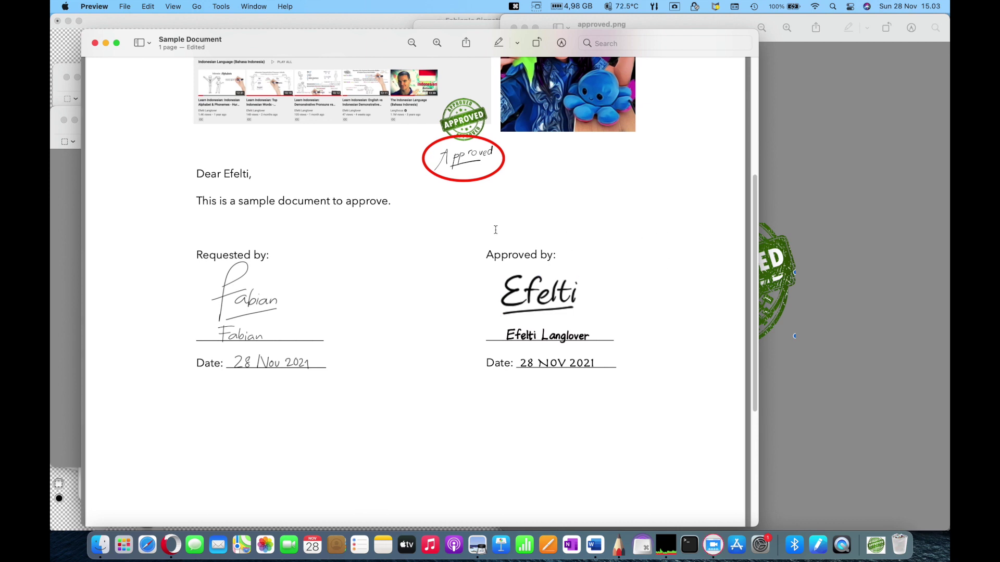
# Test-select the handwritten "Approved" and the approver's written name, undo the name's shift, and clear the selection
pyautogui.hscroll(-1, 495, 230)
pyautogui.scroll(5, 339, 217)
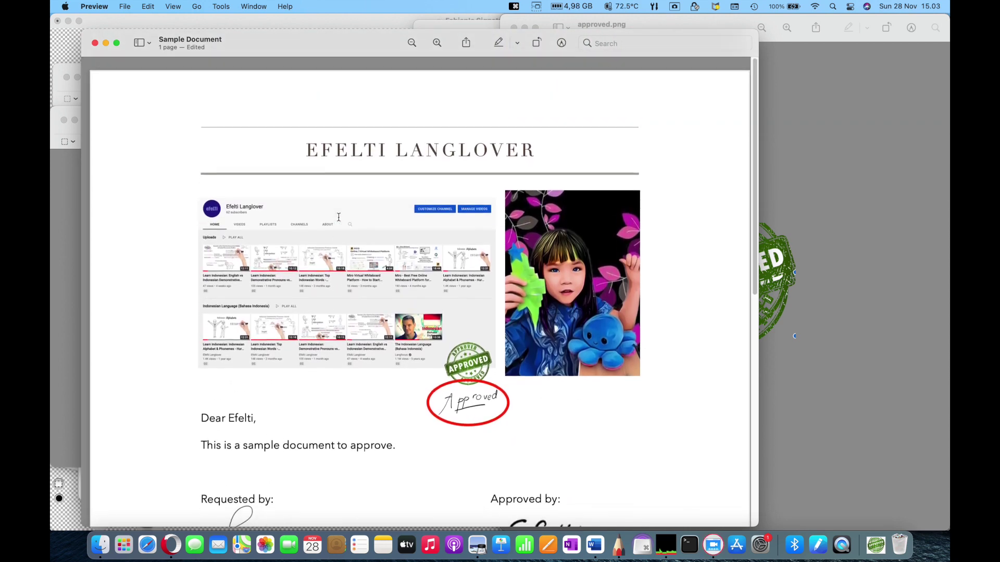
pyautogui.scroll(-5, 400, 409)
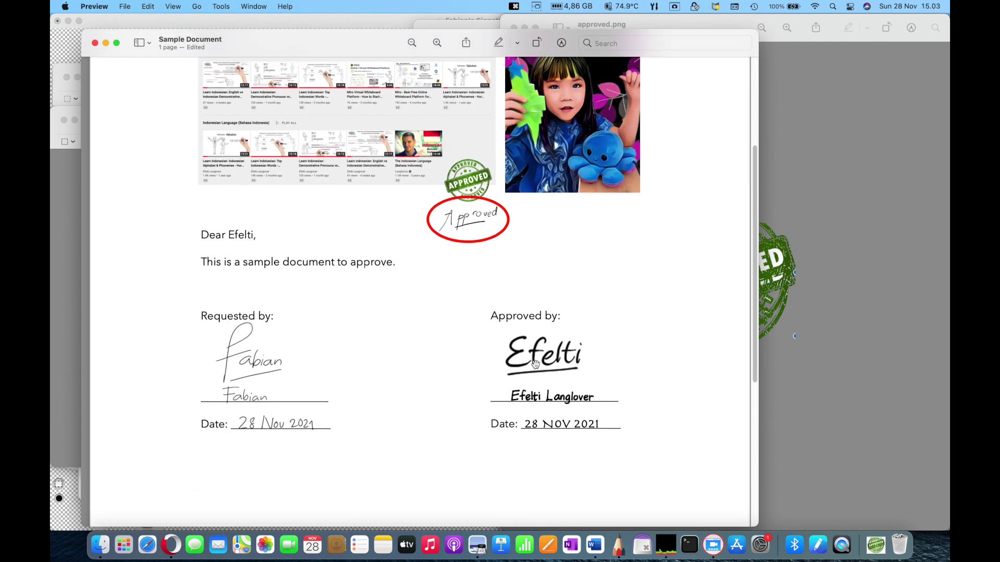
pyautogui.click(462, 218)
pyautogui.doubleClick(462, 218)
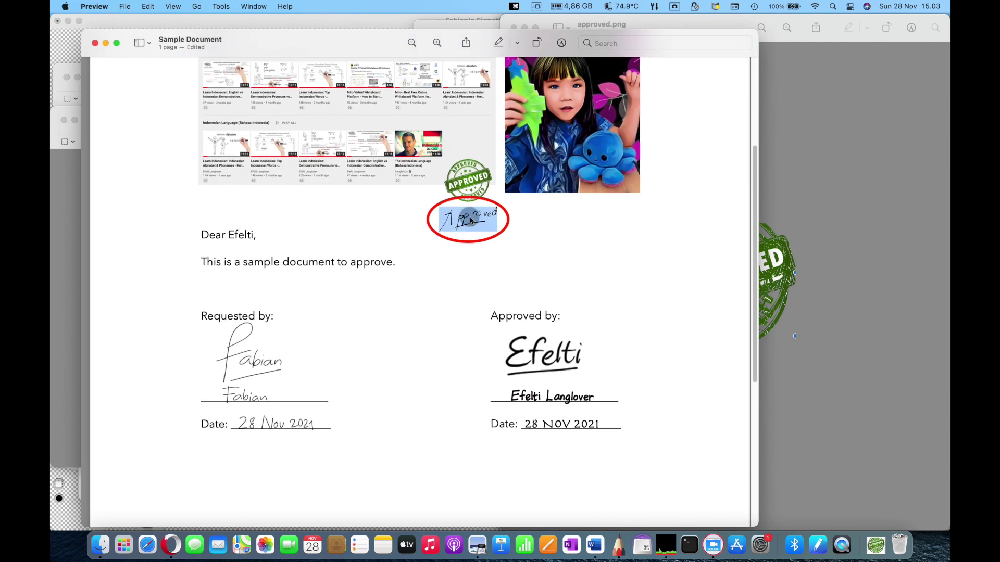
pyautogui.click(538, 395)
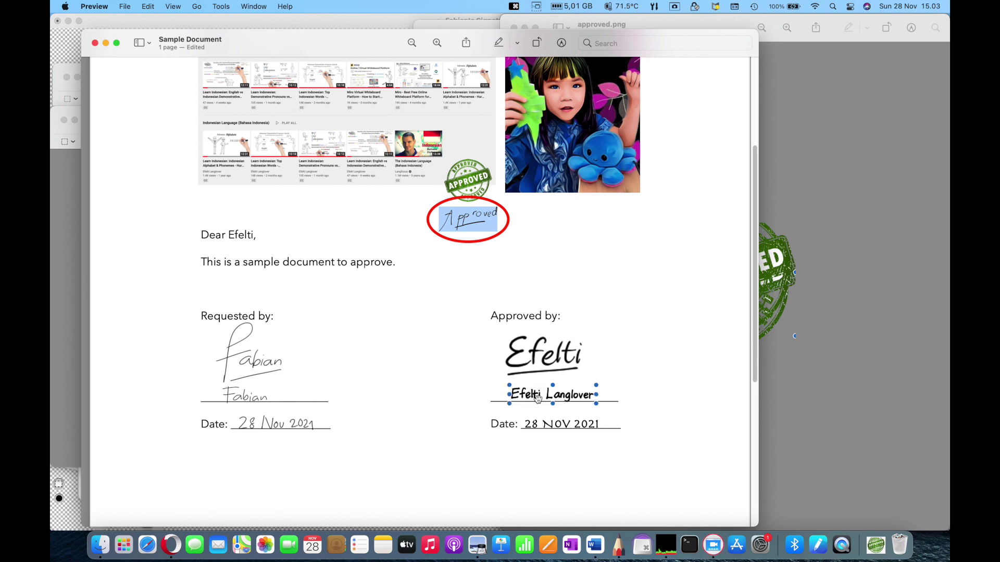
pyautogui.press('cmd+z')
pyautogui.click(416, 341)
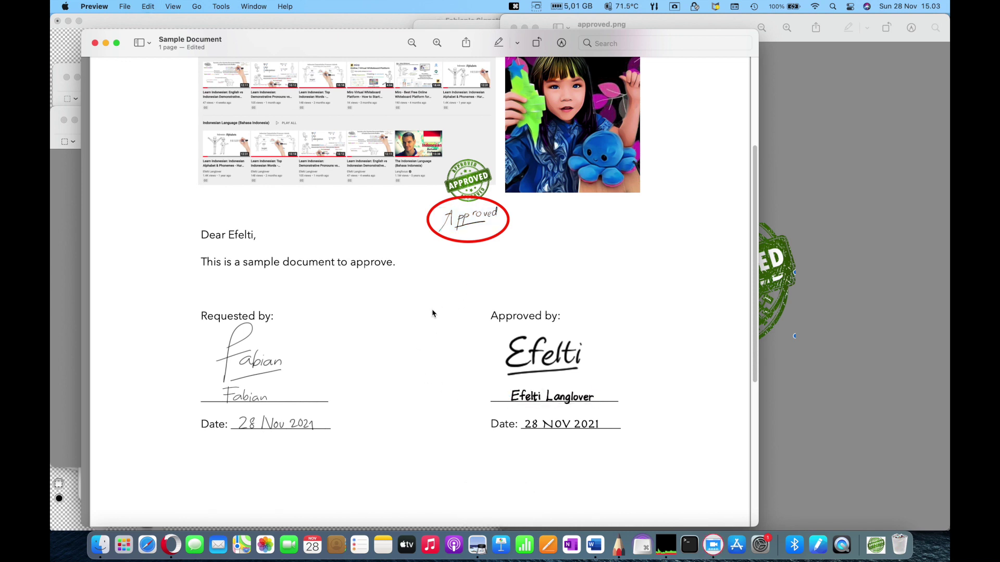
# Show the markup tools and create a new signature by capturing the handwritten name on paper with the camera
pyautogui.scroll(5, 432, 313)
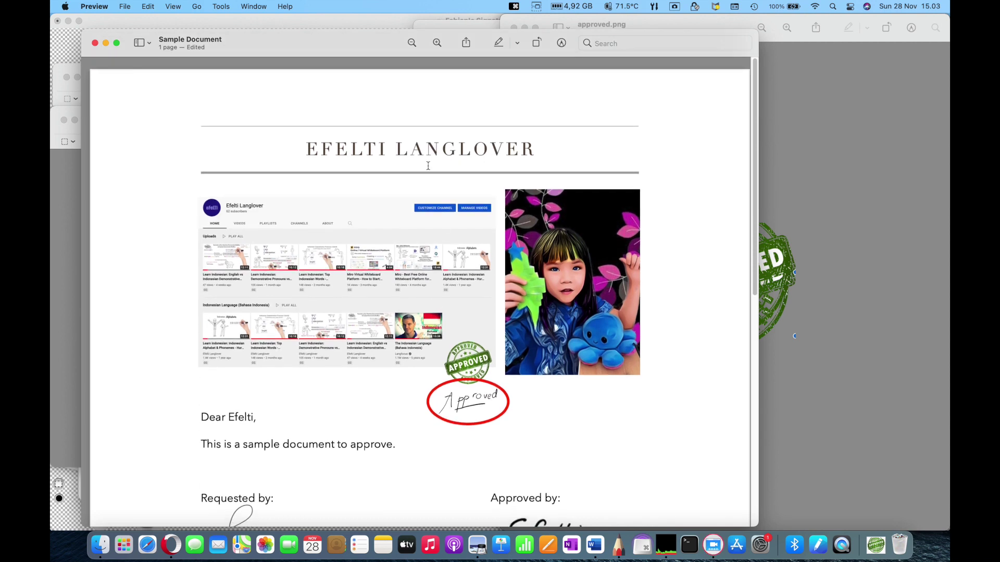
pyautogui.press('super+shift+a')
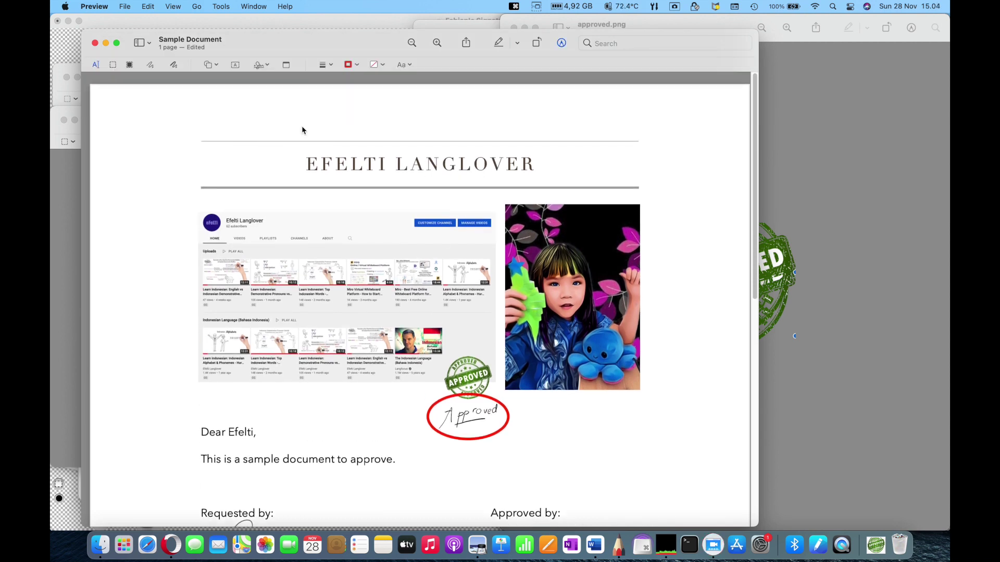
pyautogui.click(269, 66)
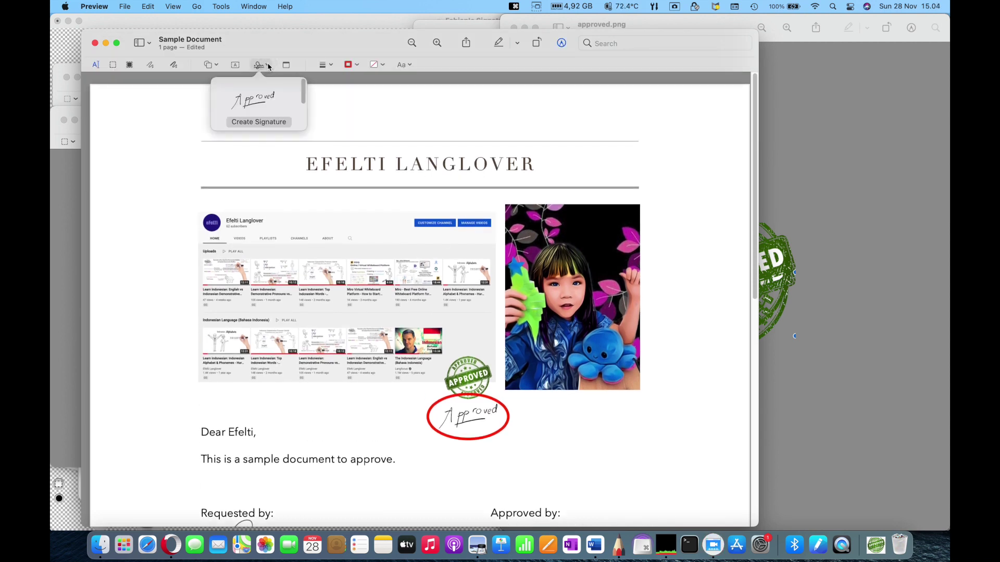
pyautogui.click(253, 120)
pyautogui.click(281, 89)
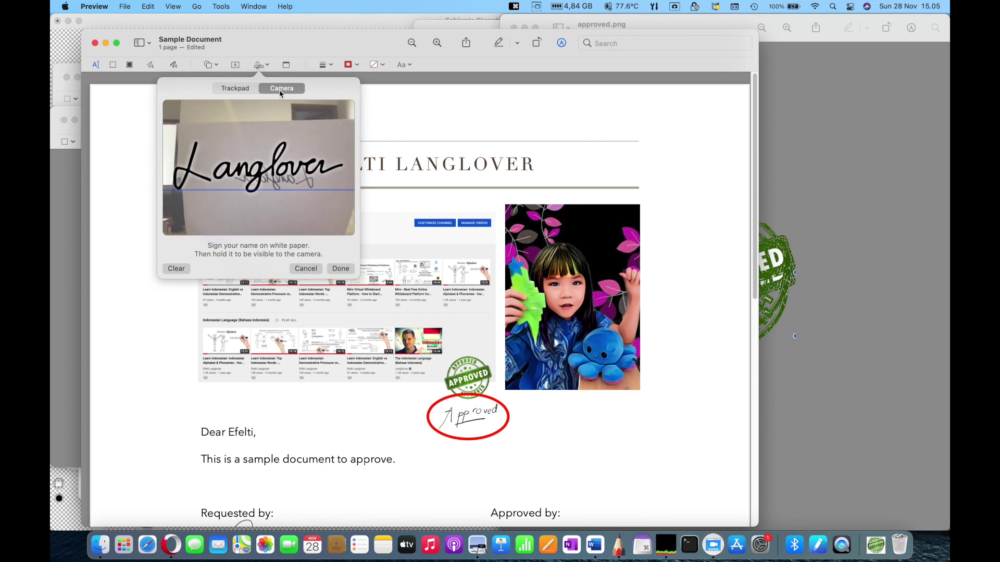
pyautogui.click(340, 268)
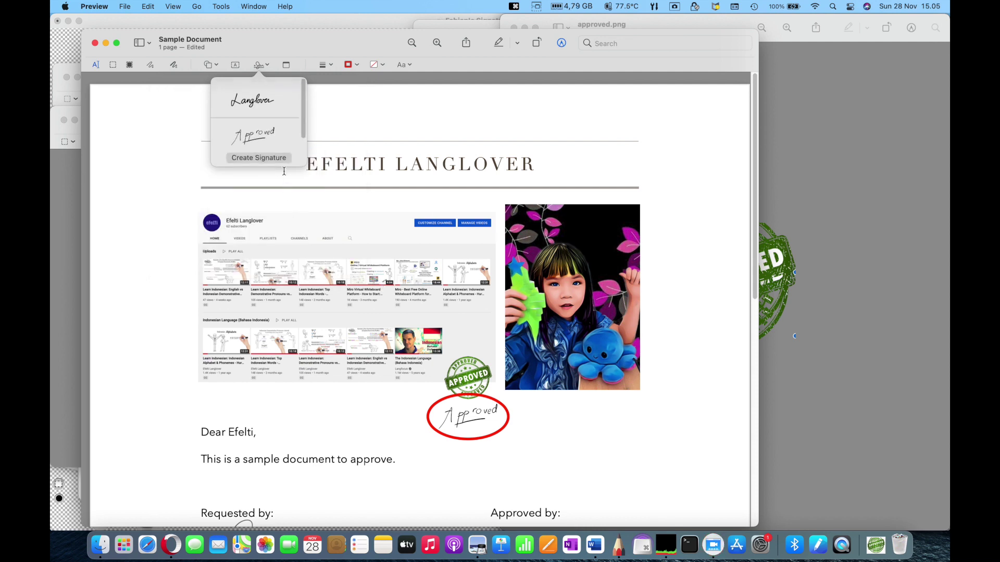
# Insert the camera-captured signature at a reduced size and place it just above "Approved by:"
pyautogui.click(251, 104)
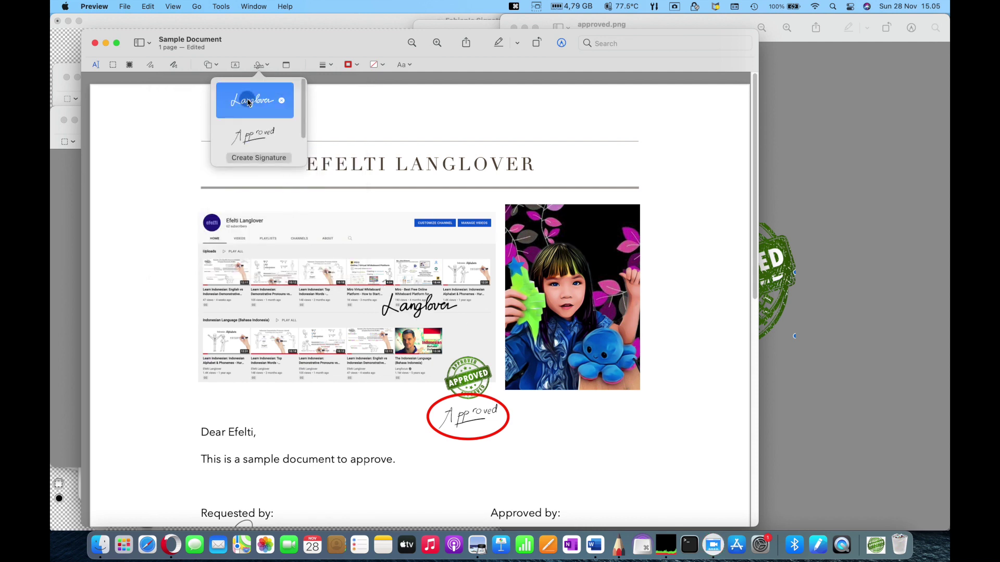
pyautogui.moveTo(431, 313)
pyautogui.mouseDown()
pyautogui.moveTo(450, 360)
pyautogui.moveTo(416, 441)
pyautogui.moveTo(536, 495)
pyautogui.mouseUp()
pyautogui.scroll(-5, 592, 494)
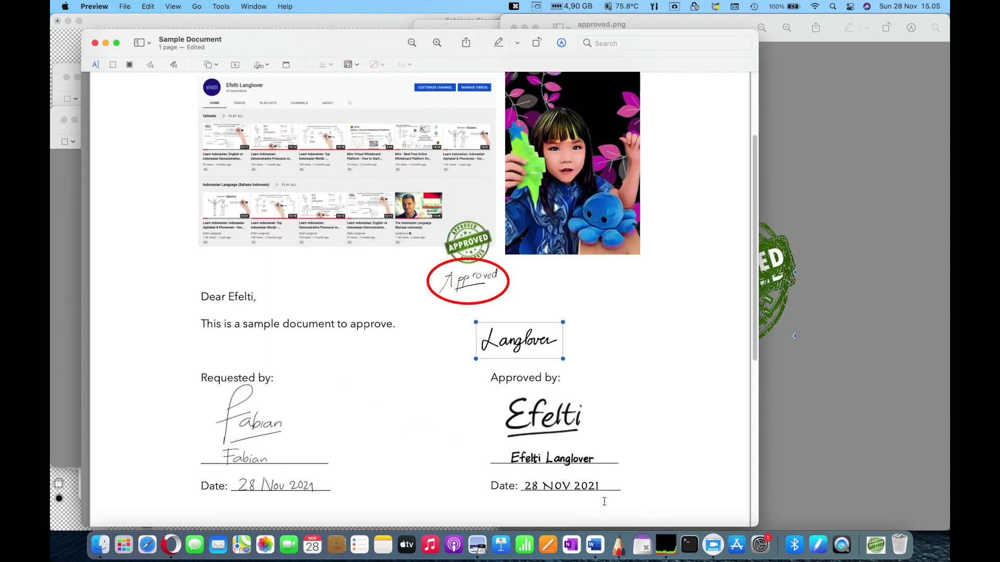
# Place the camera-captured signature directly beside the approver's existing signature under "Approved by:" and save the document
pyautogui.moveTo(536, 301)
pyautogui.mouseDown()
pyautogui.moveTo(610, 335)
pyautogui.moveTo(650, 373)
pyautogui.mouseUp()
pyautogui.moveTo(560, 365); pyautogui.dragTo(513, 361)
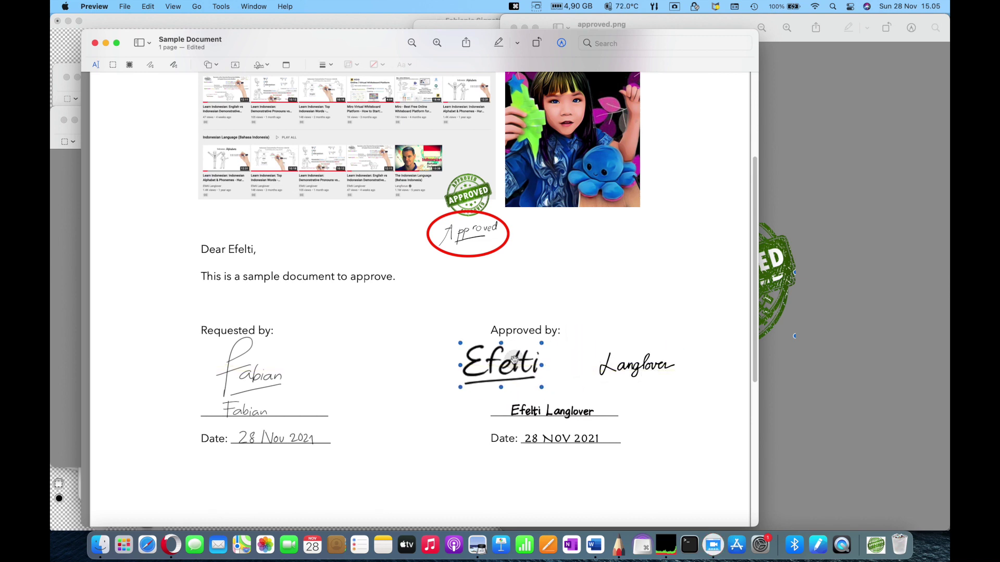
pyautogui.moveTo(629, 365); pyautogui.dragTo(581, 362)
pyautogui.click(605, 323)
pyautogui.moveTo(508, 360); pyautogui.dragTo(520, 360)
pyautogui.click(591, 366)
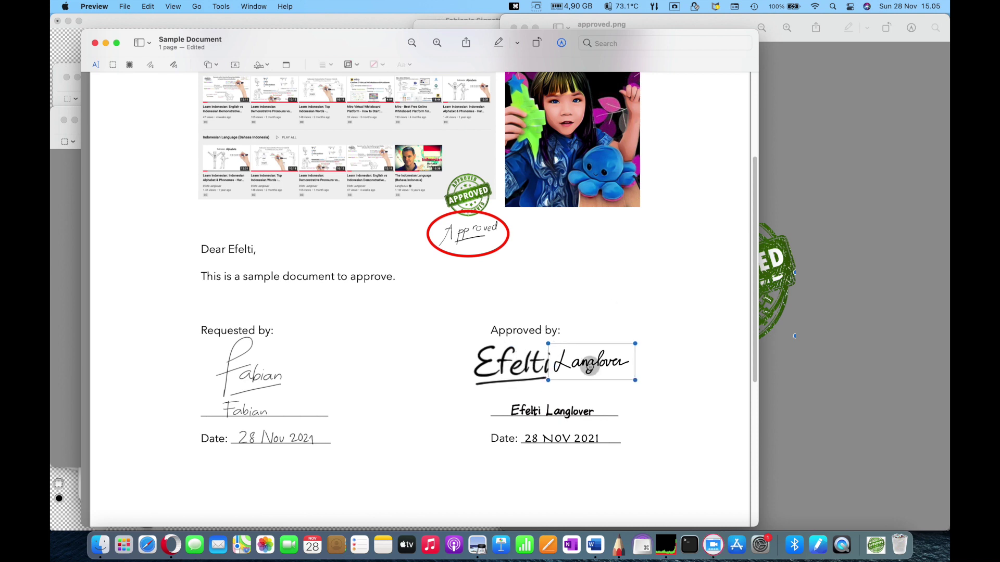
pyautogui.click(613, 309)
pyautogui.press('super+s')
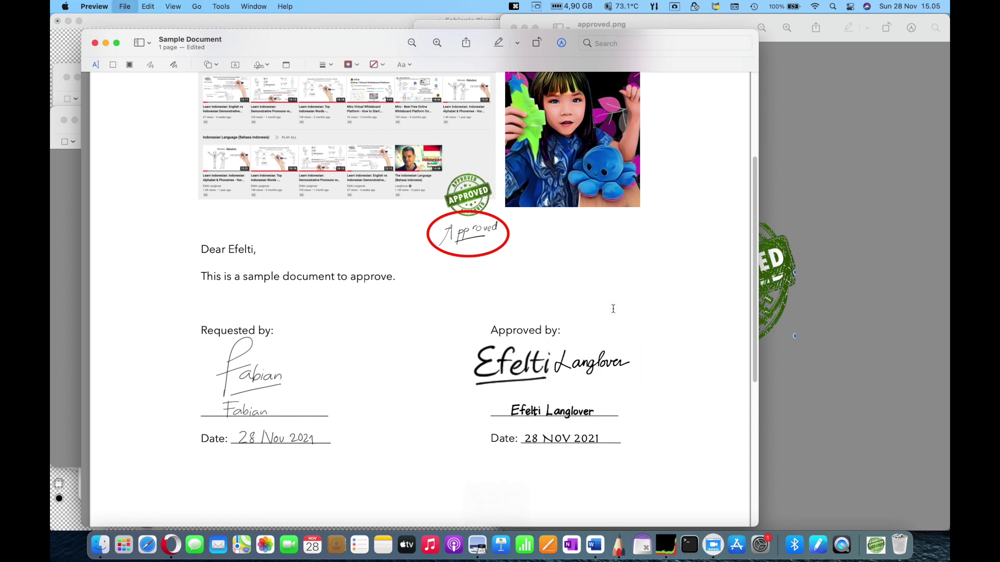
# Print the document to a PDF file named "Sample Document (Signed)" in the Downloads folder
pyautogui.click(108, 8)
pyautogui.click(108, 8)
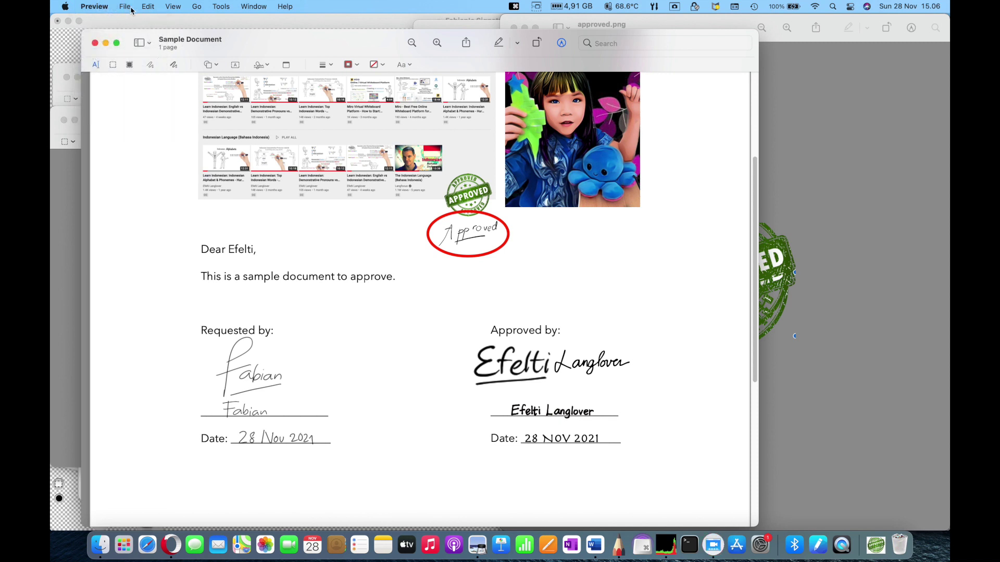
pyautogui.click(125, 6)
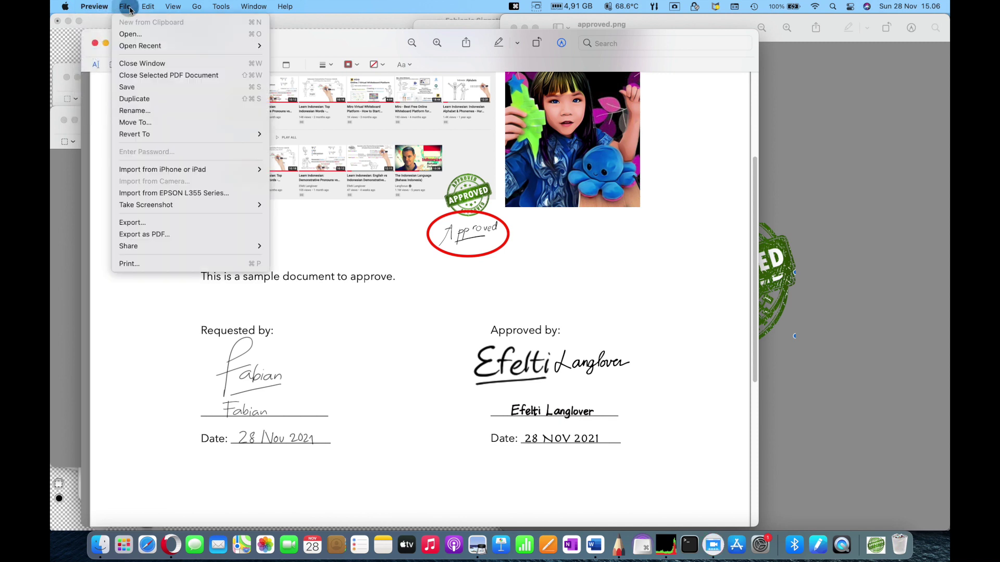
pyautogui.click(130, 264)
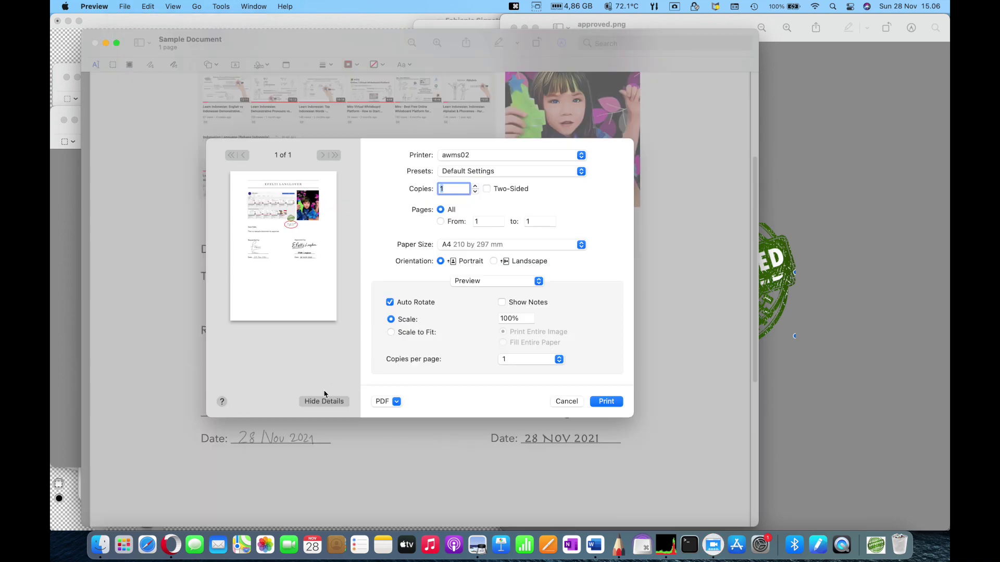
pyautogui.click(377, 406)
pyautogui.click(391, 428)
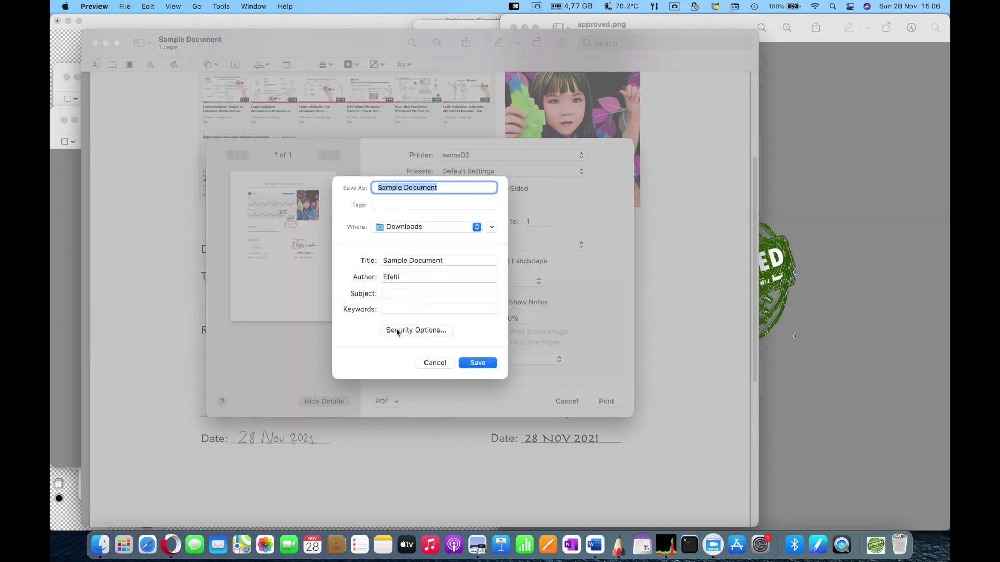
pyautogui.click(450, 188)
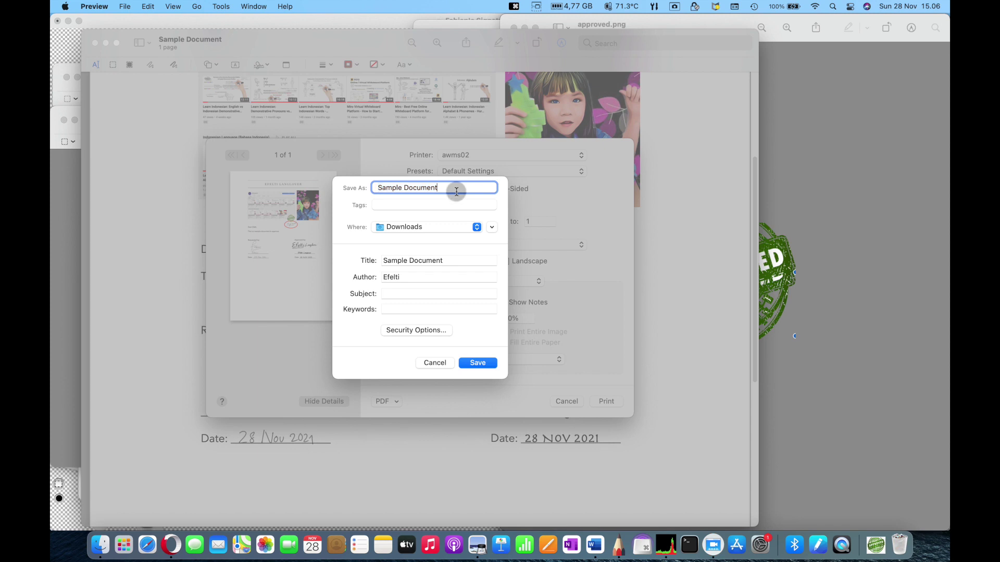
pyautogui.write('(S')
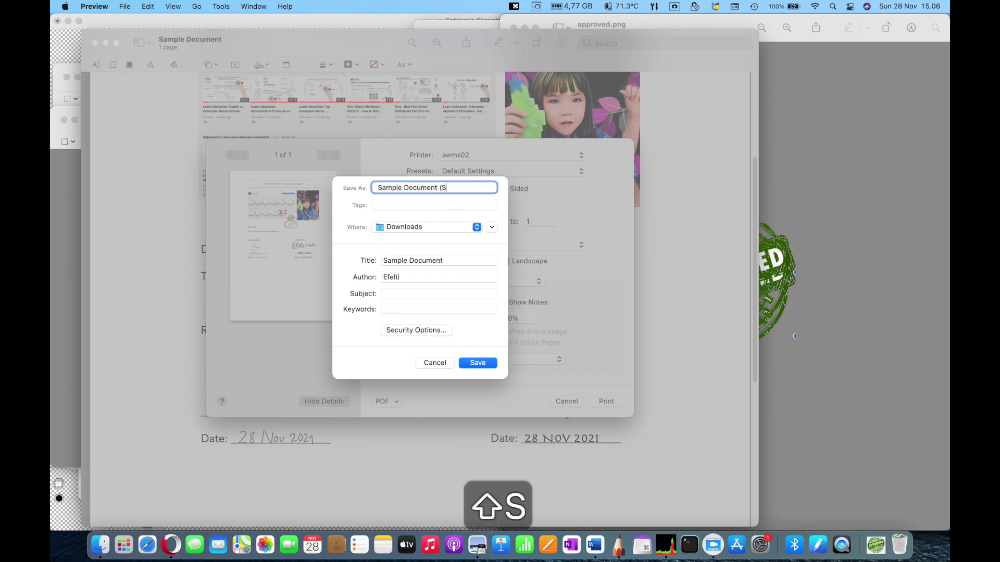
pyautogui.write('igned)')
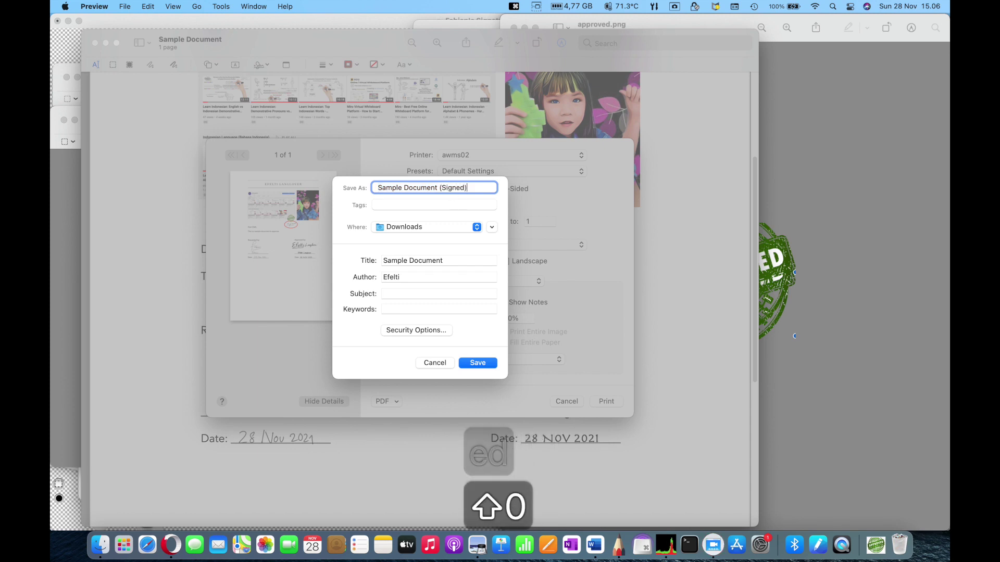
pyautogui.press('Return')
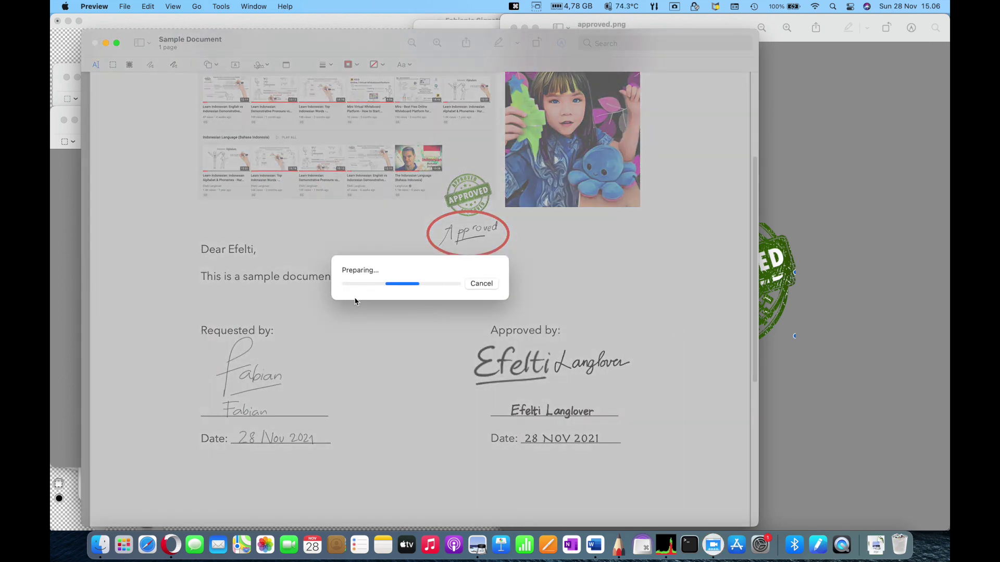
# Switch to Finder and open "Sample Document (Signed)" from the Downloads folder
pyautogui.press('super+Tab')
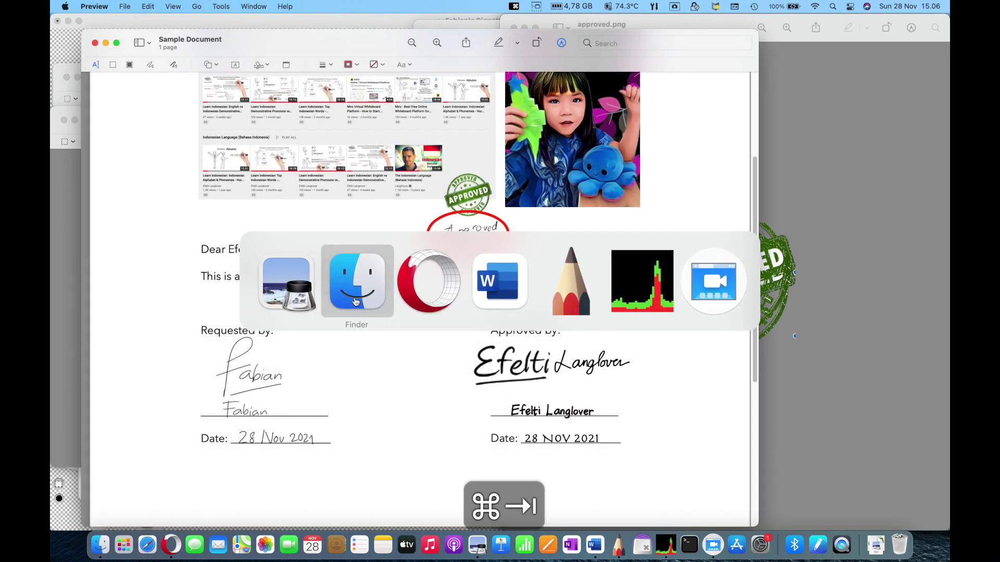
pyautogui.click(536, 139)
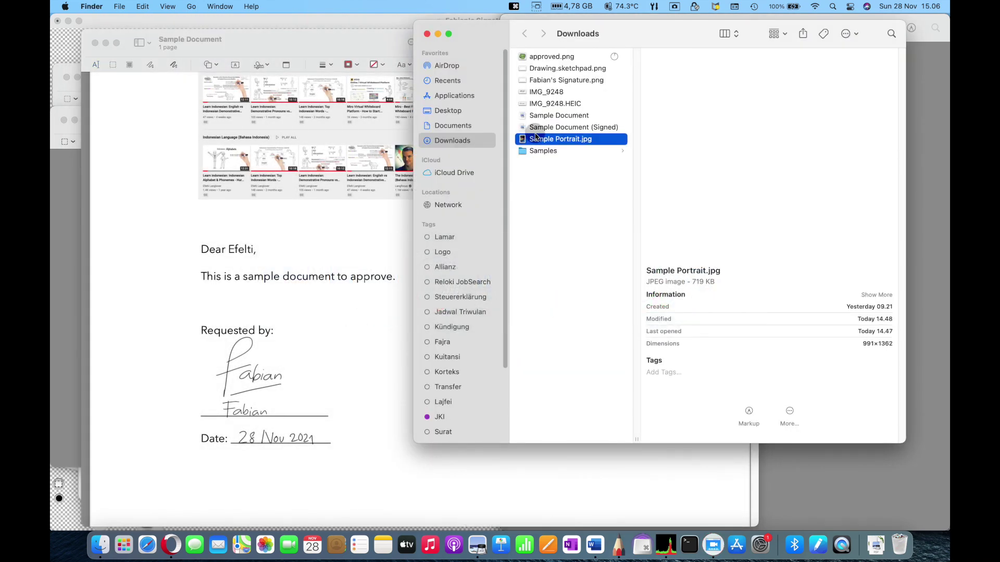
pyautogui.click(536, 129)
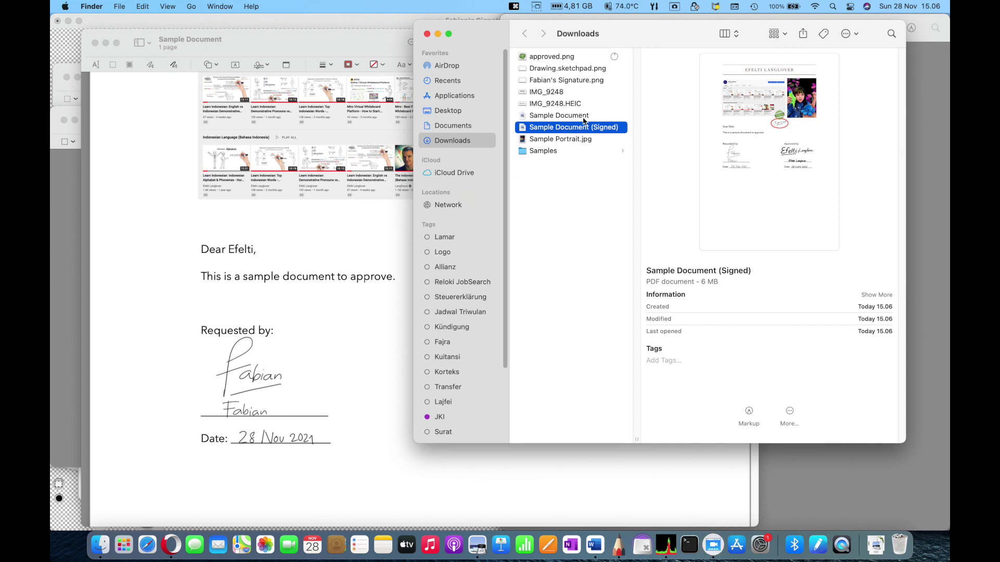
pyautogui.doubleClick(572, 135)
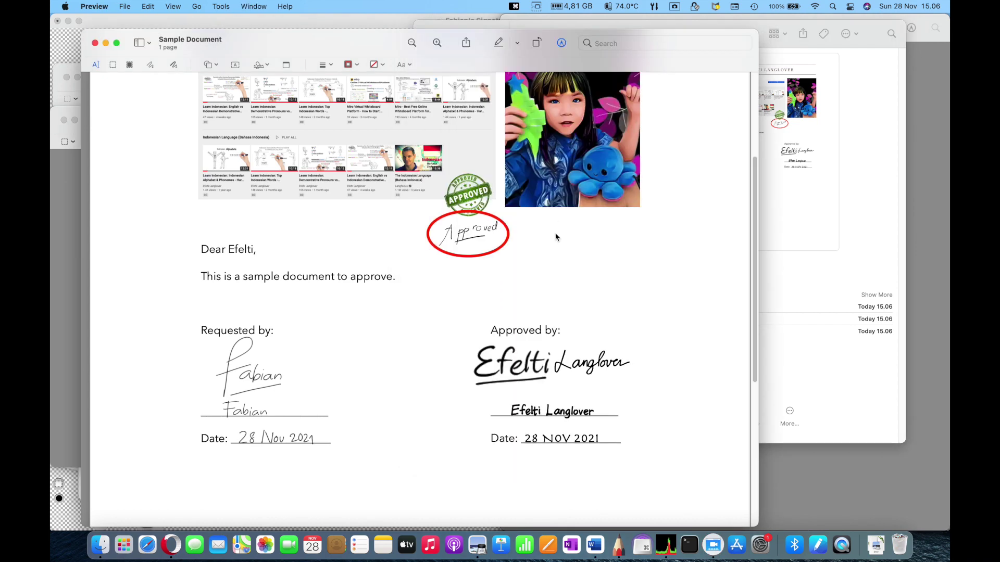
# Test whether the requester's and approver's signatures, names and dates can still be selected or moved in the signed PDF
pyautogui.scroll(-8, 400, 312)
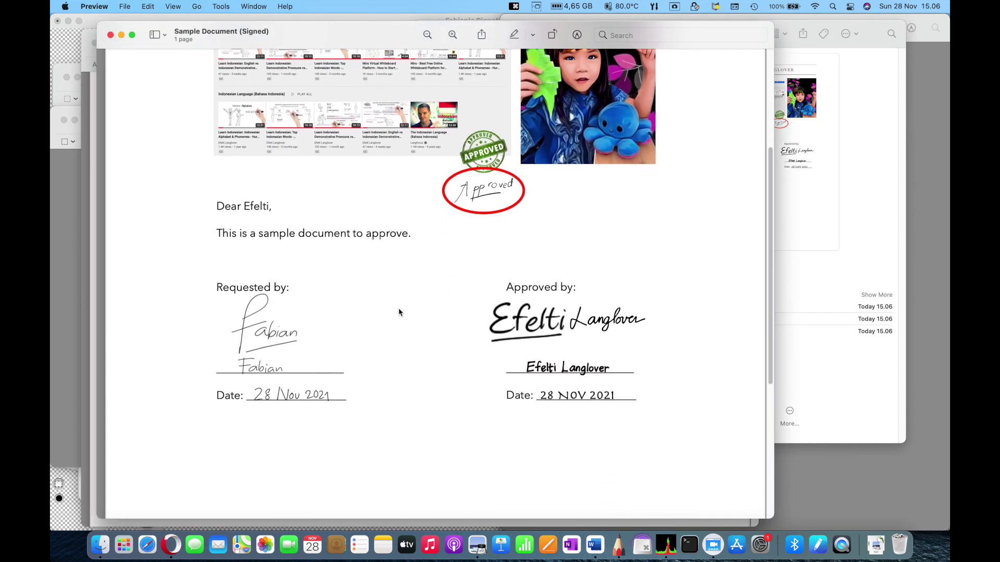
pyautogui.moveTo(218, 202); pyautogui.dragTo(397, 406)
pyautogui.click(266, 323)
pyautogui.moveTo(266, 323); pyautogui.dragTo(350, 338)
pyautogui.moveTo(528, 323); pyautogui.dragTo(571, 352)
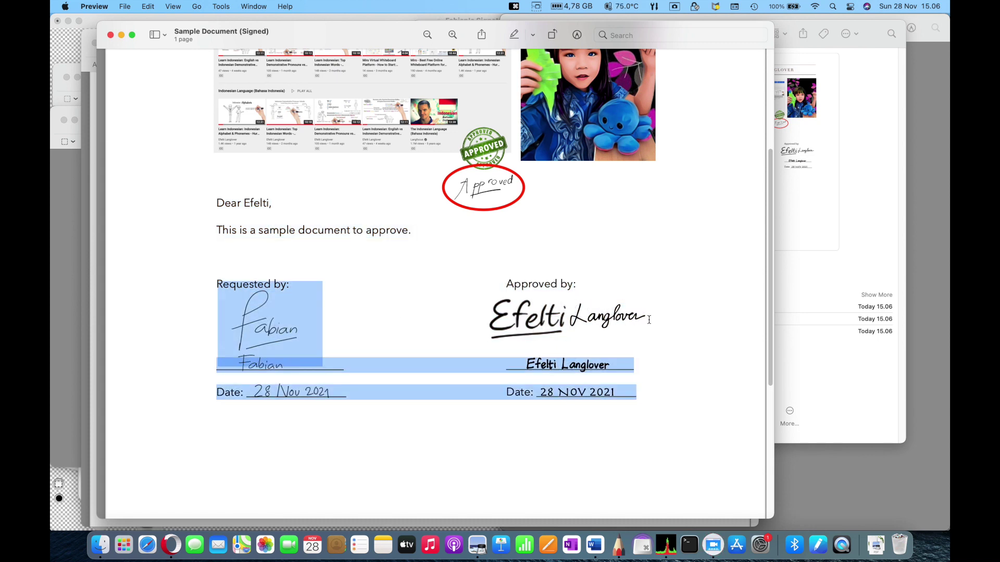
pyautogui.moveTo(648, 319); pyautogui.dragTo(569, 320)
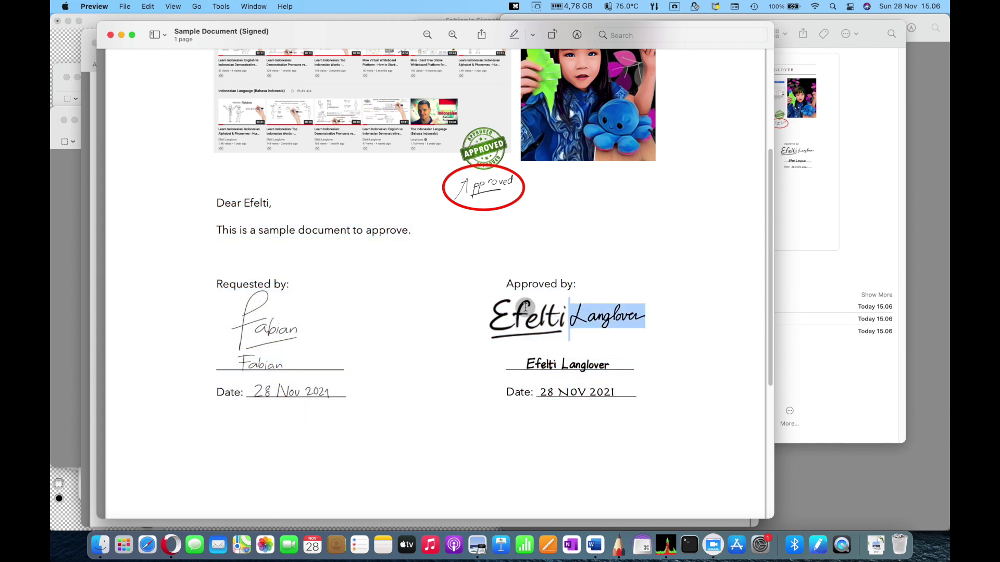
# Test whether the channel screenshot and the portrait photo can still be selected or moved in the signed PDF
pyautogui.click(440, 125)
pyautogui.click(363, 132)
pyautogui.scroll(5, 374, 162)
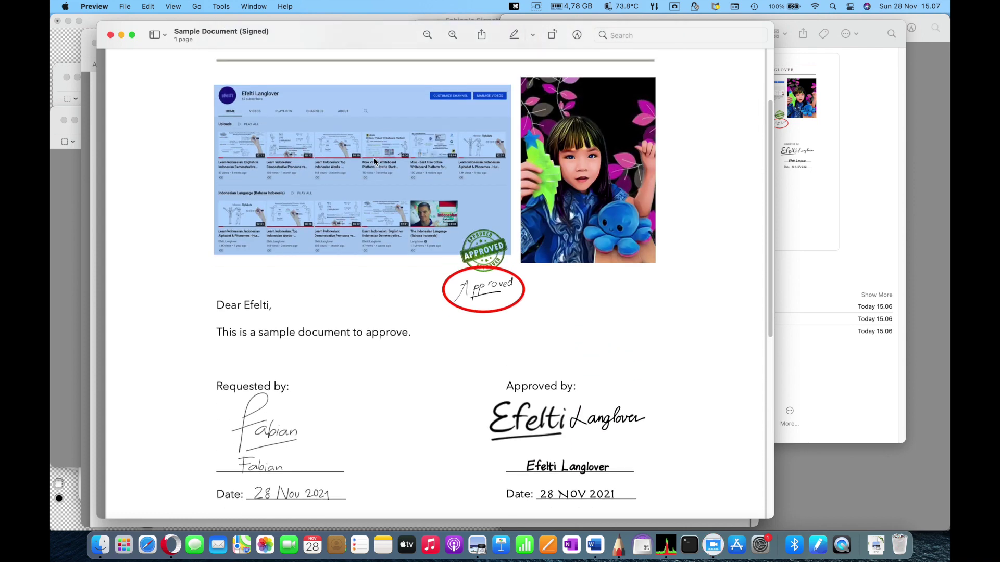
pyautogui.click(189, 134)
pyautogui.scroll(5, 359, 134)
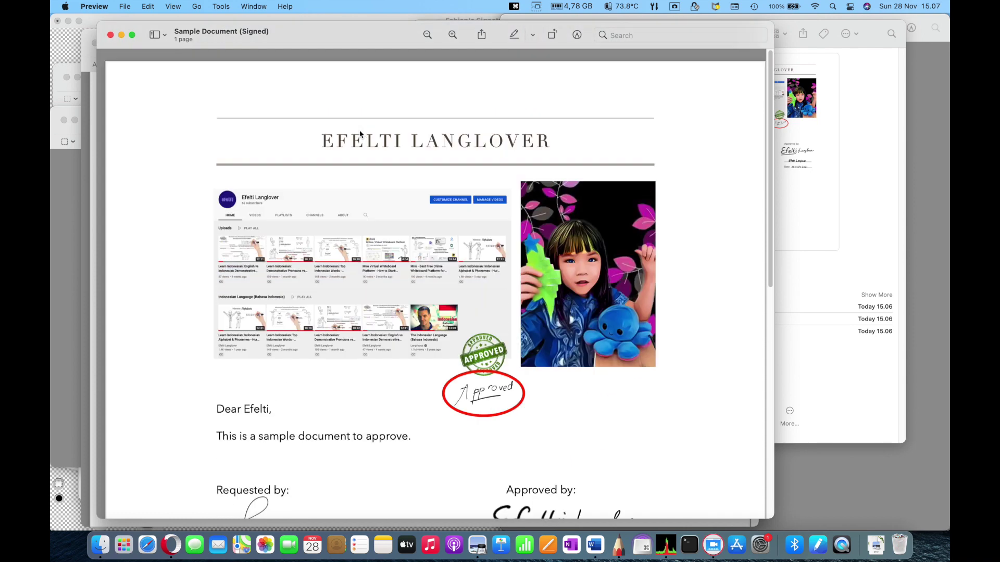
pyautogui.click(596, 194)
pyautogui.click(671, 292)
pyautogui.moveTo(662, 340); pyautogui.dragTo(474, 271)
pyautogui.click(583, 271)
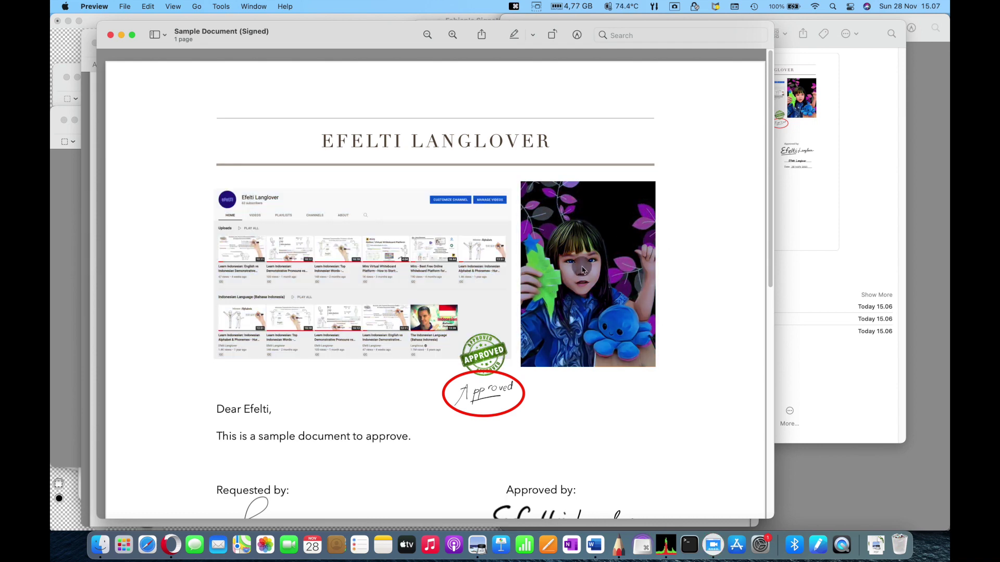
# Enlarge the signed PDF's window and review the whole page, including its pictures, approval marks and signatures
pyautogui.scroll(-10, 545, 356)
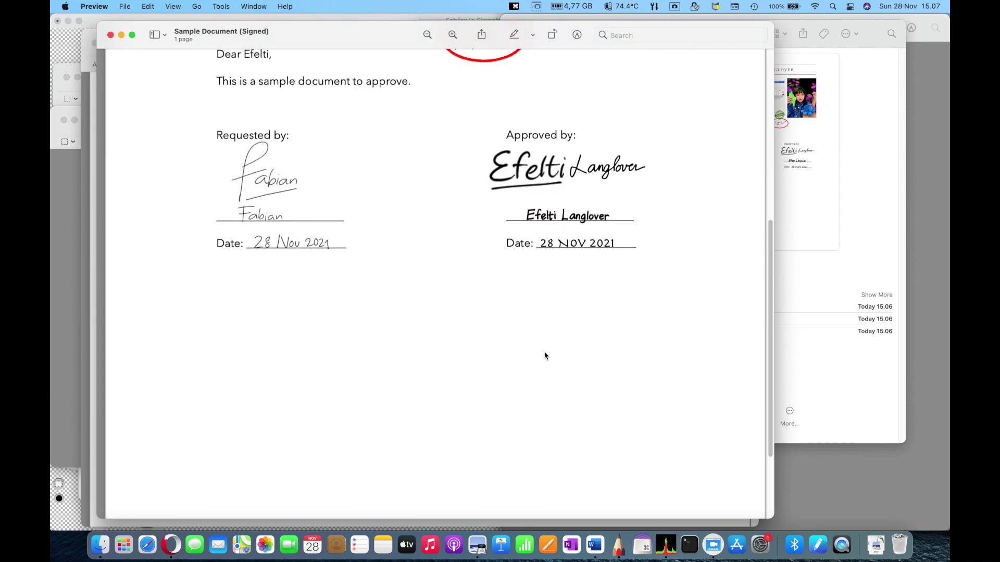
pyautogui.scroll(10, 545, 355)
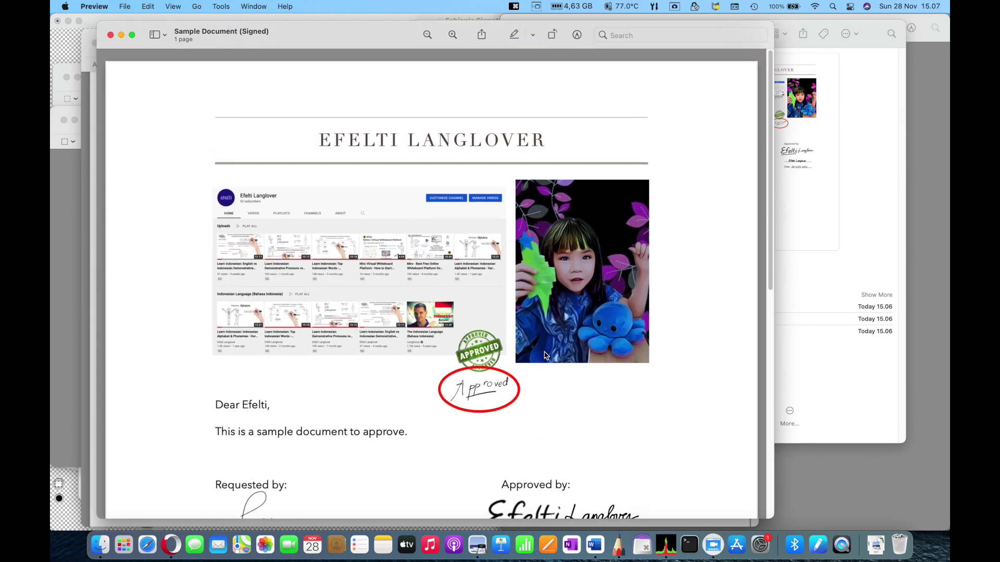
pyautogui.scroll(-3, 544, 356)
pyautogui.doubleClick(383, 32)
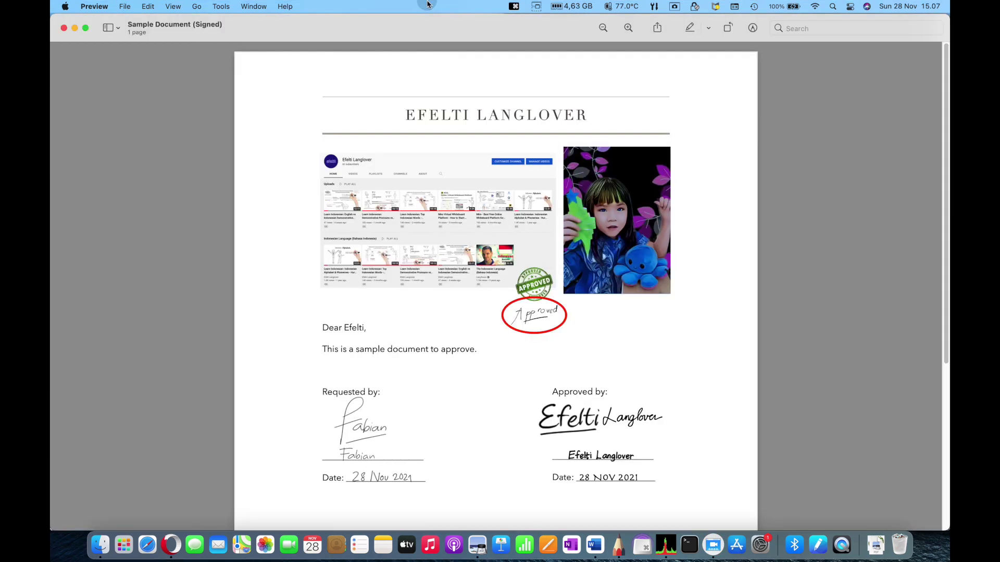
pyautogui.scroll(2, 438, 311)
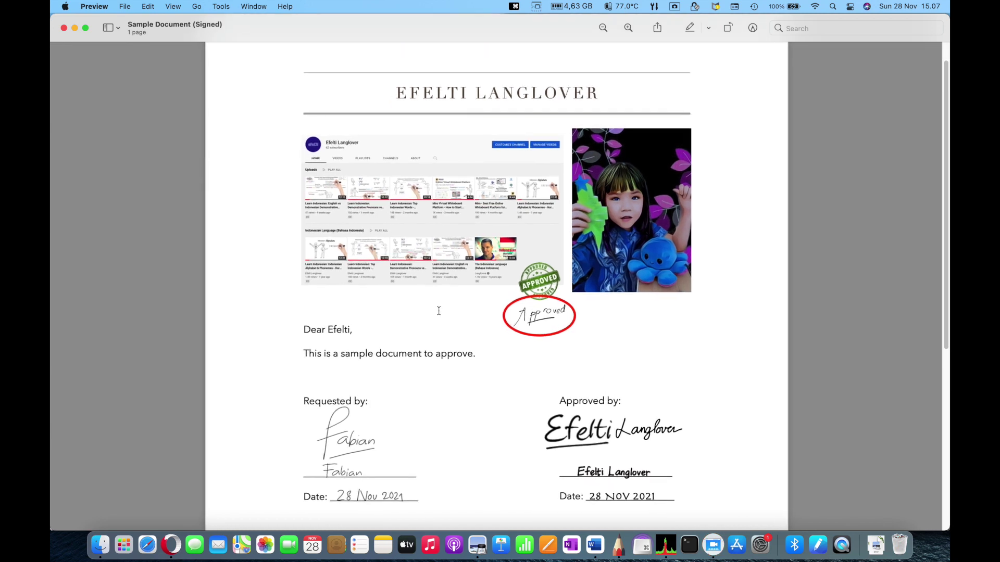
pyautogui.scroll(-2, 456, 269)
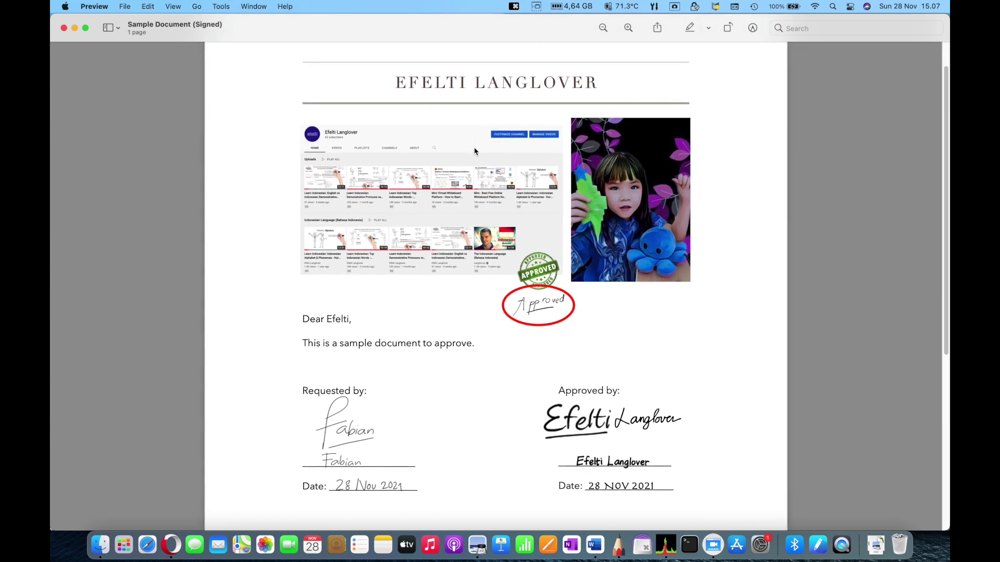
pyautogui.click(460, 175)
pyautogui.click(672, 256)
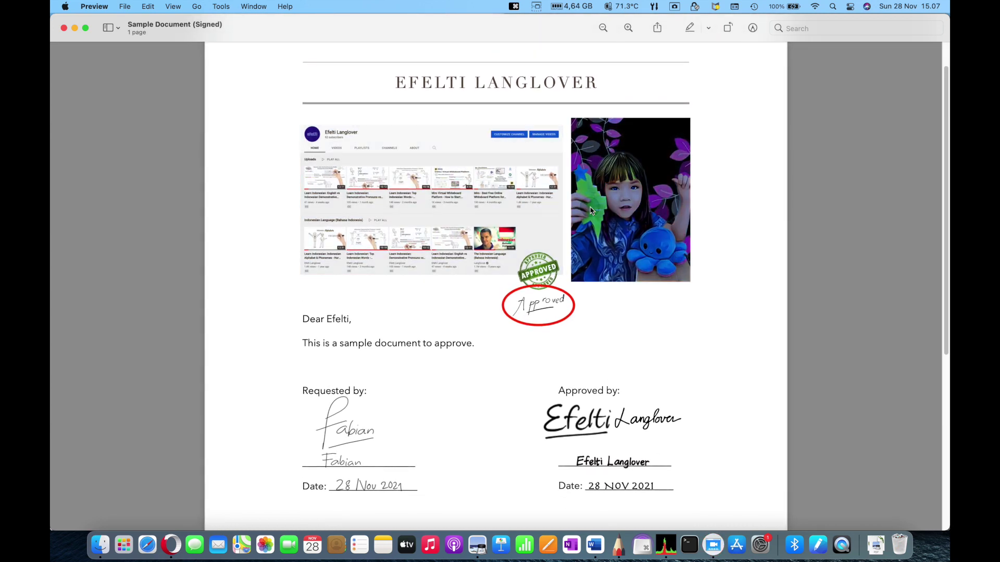